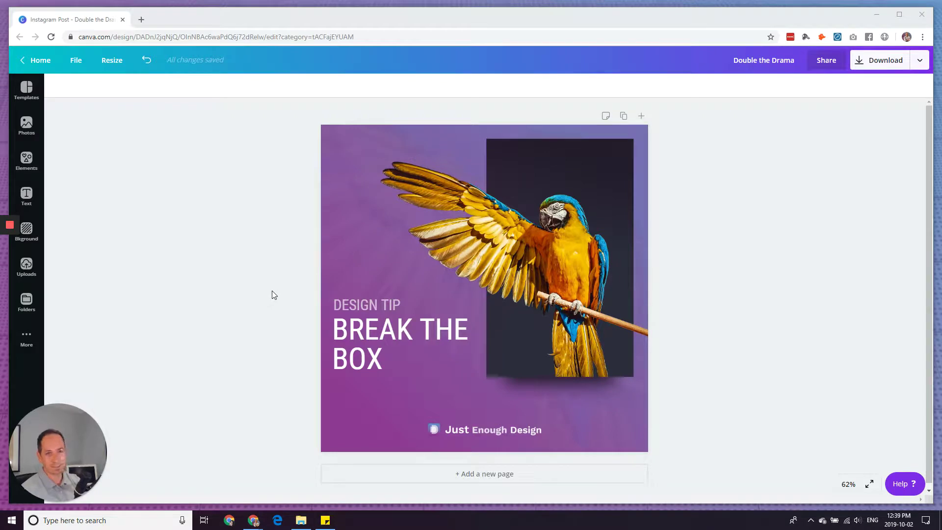
- Create a new blank Instagram Post design from the Canva home page
drag(457, 21, 0, 89)
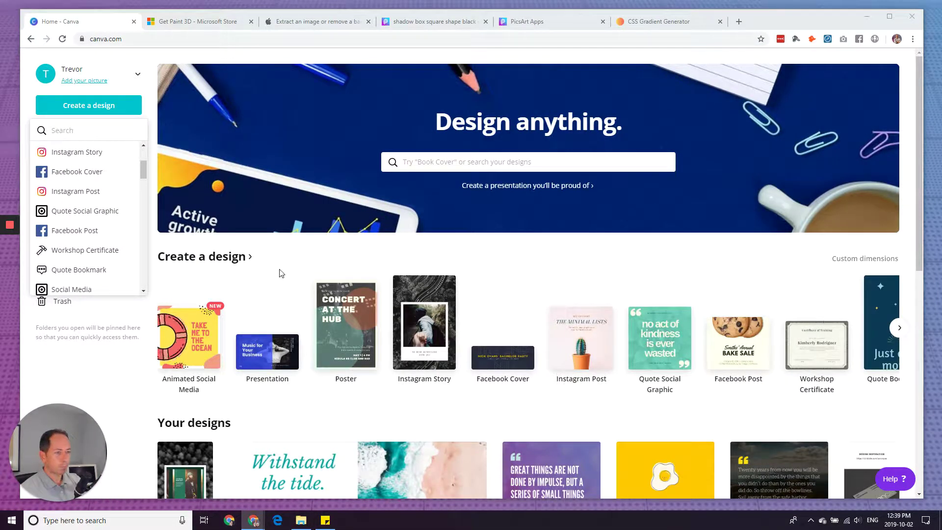
click(295, 255)
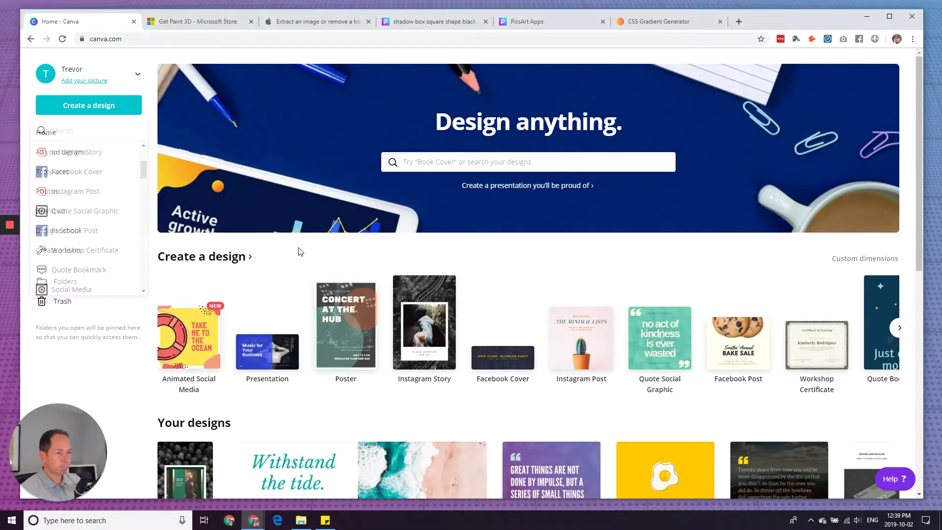
click(105, 107)
scroll(100, 218, down, 1)
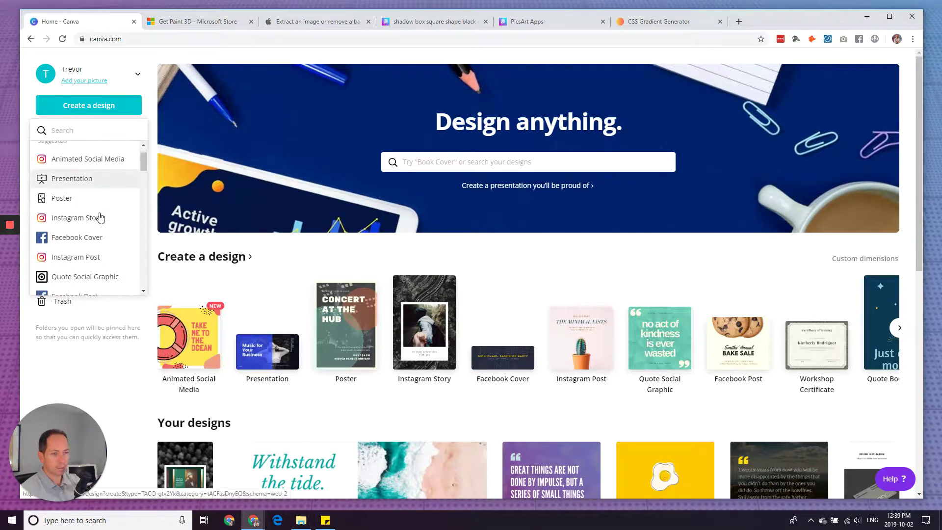
scroll(95, 222, down, 1)
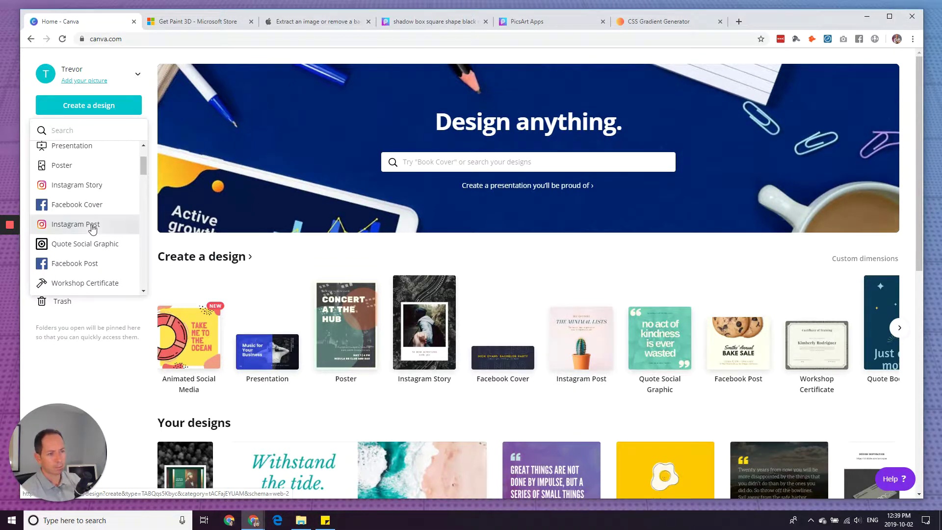
click(92, 226)
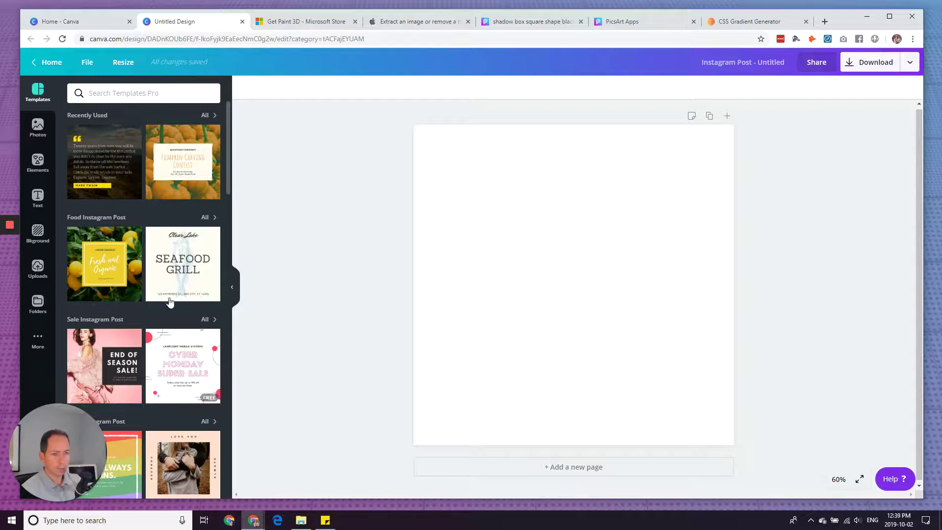
- Place the uploaded purple-blue gradient image on the page and enlarge it to cover the whole canvas
click(38, 267)
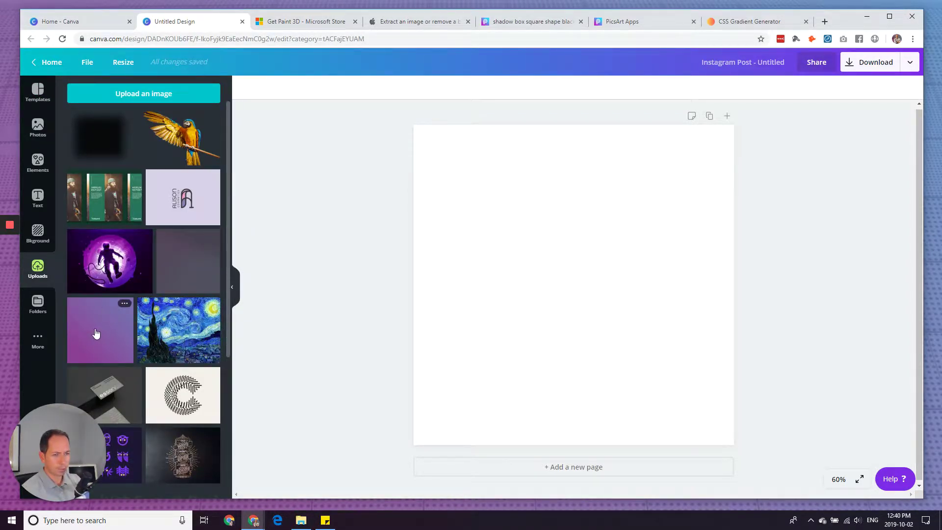
drag(99, 334, 440, 200)
drag(670, 380, 735, 444)
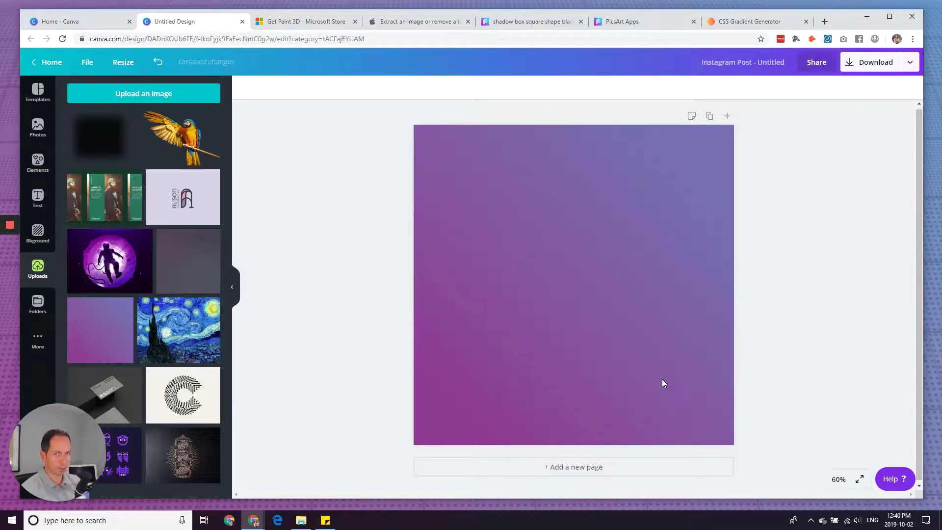
- Switch to the CSS Gradient Generator page and preview the gradient in the downward, upward and diagonal directions
click(751, 21)
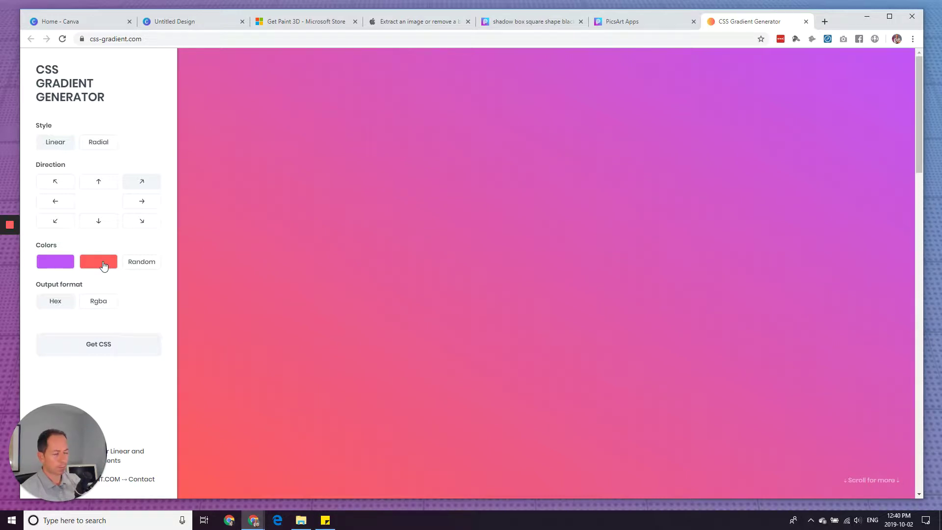
click(100, 219)
click(99, 183)
click(140, 181)
click(103, 221)
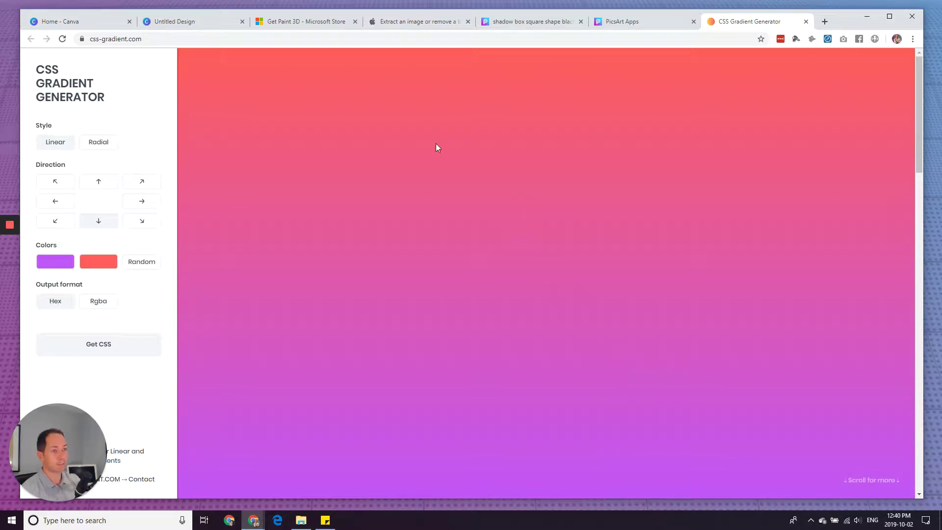
- Return to the Canva design and place the uploaded parrot cutout on the gradient background
click(177, 21)
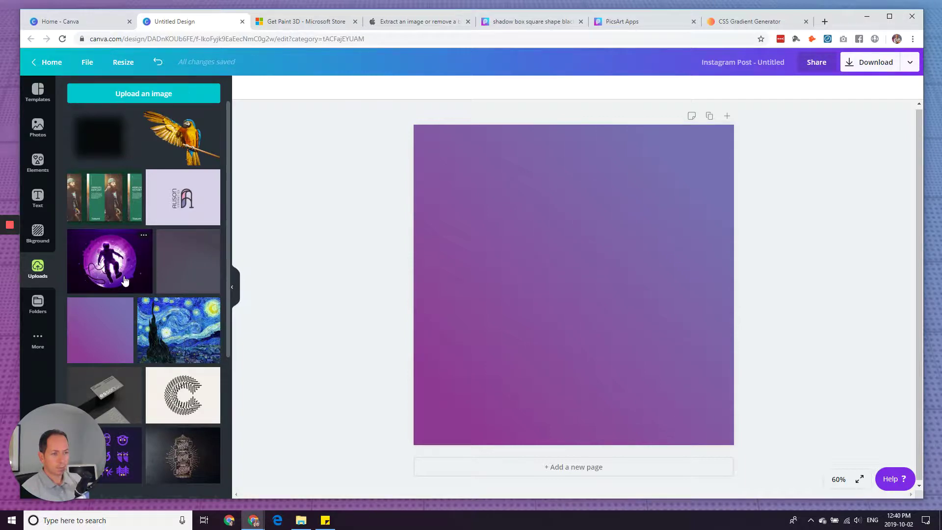
drag(177, 147, 515, 226)
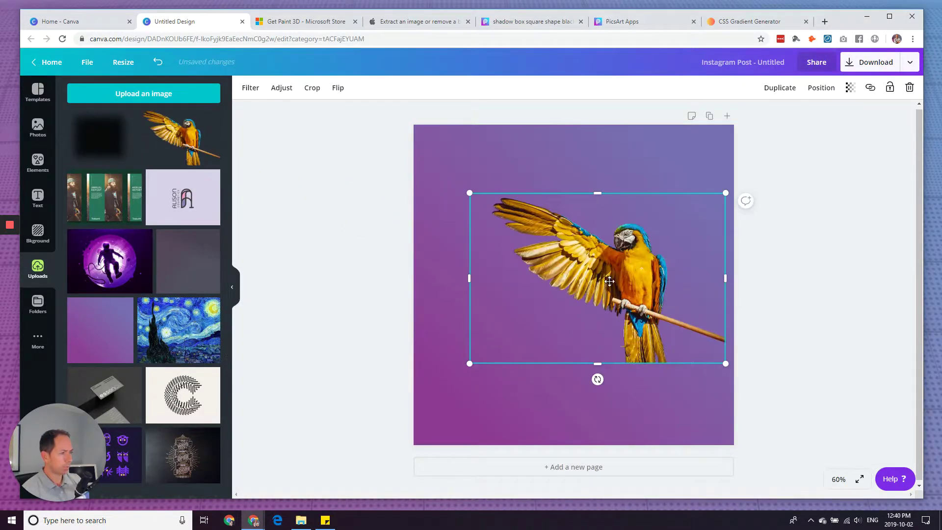
click(391, 303)
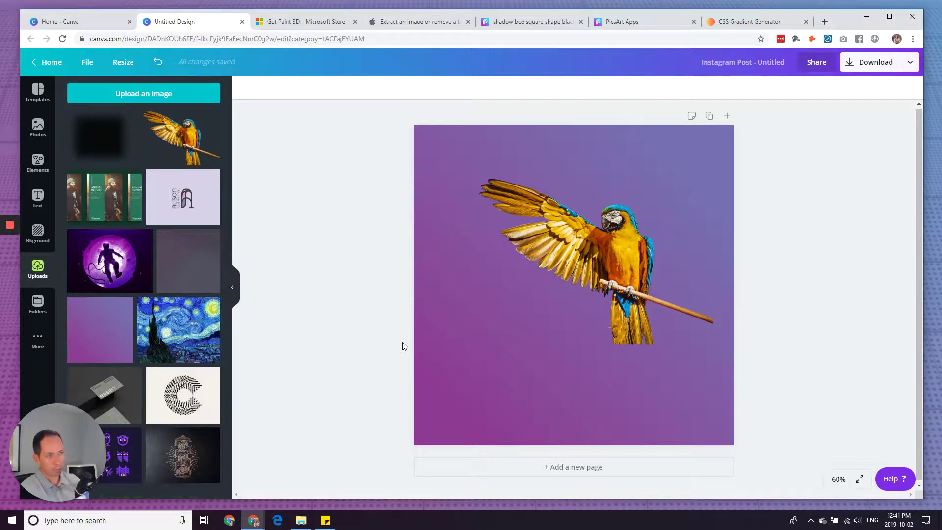
- Review the Paint 3D, Apple Preview and PicsArt pages as options for removing an image background
click(301, 24)
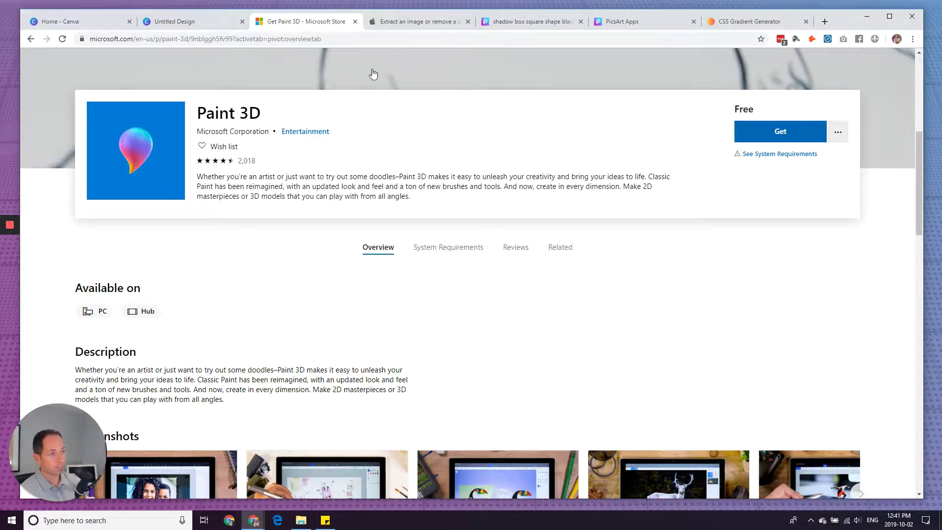
click(421, 26)
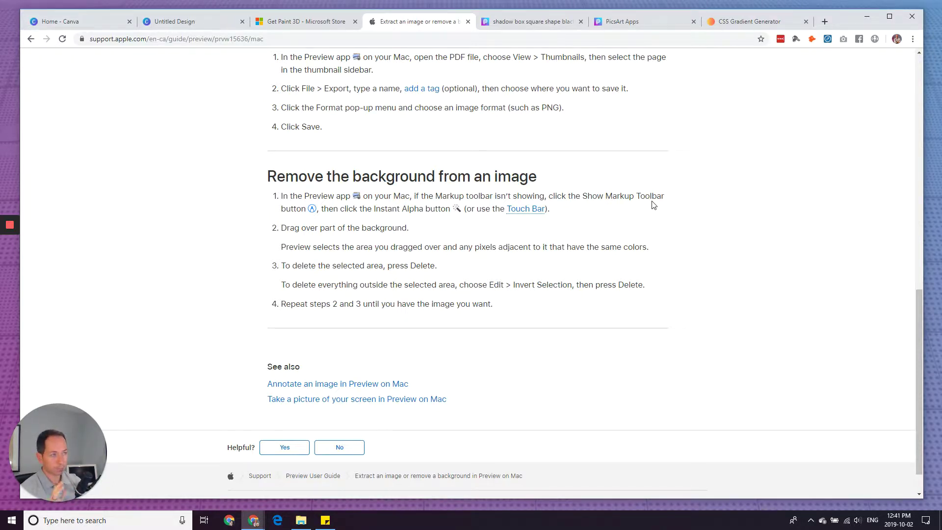
click(626, 22)
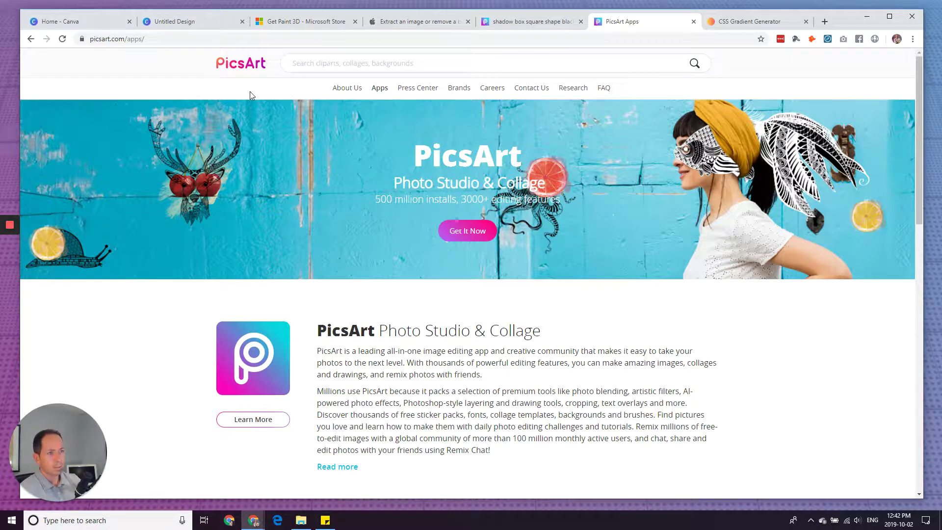
- Return to the Canva design, enlarge the parrot cutout and position it toward the right side of the canvas
click(184, 22)
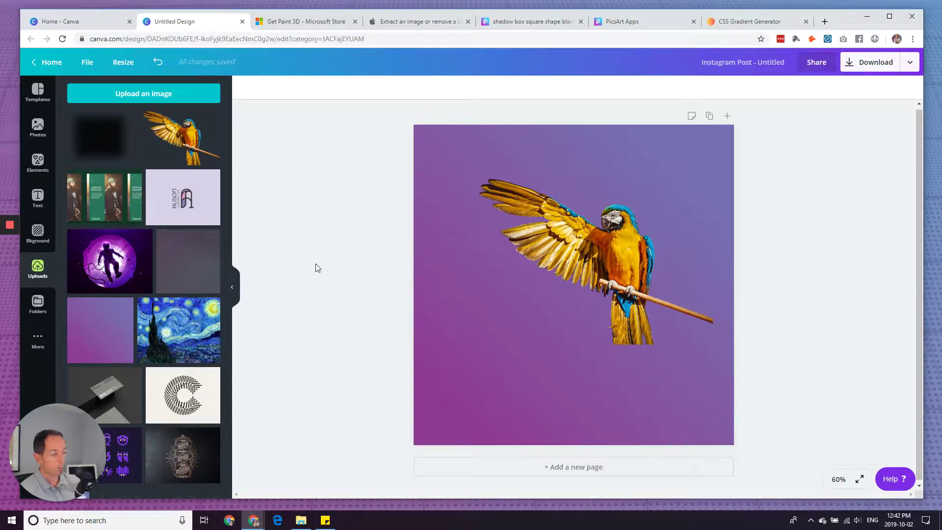
click(619, 269)
drag(619, 268, 629, 284)
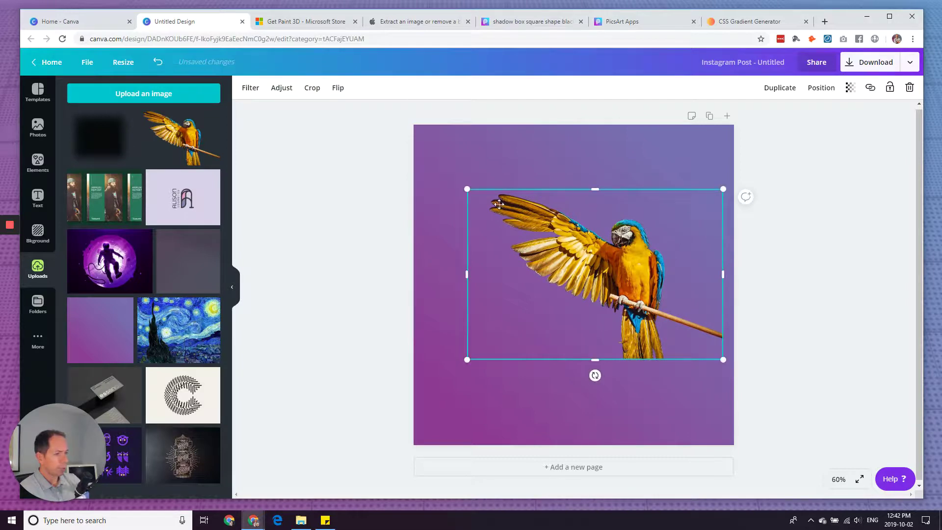
drag(470, 191, 427, 164)
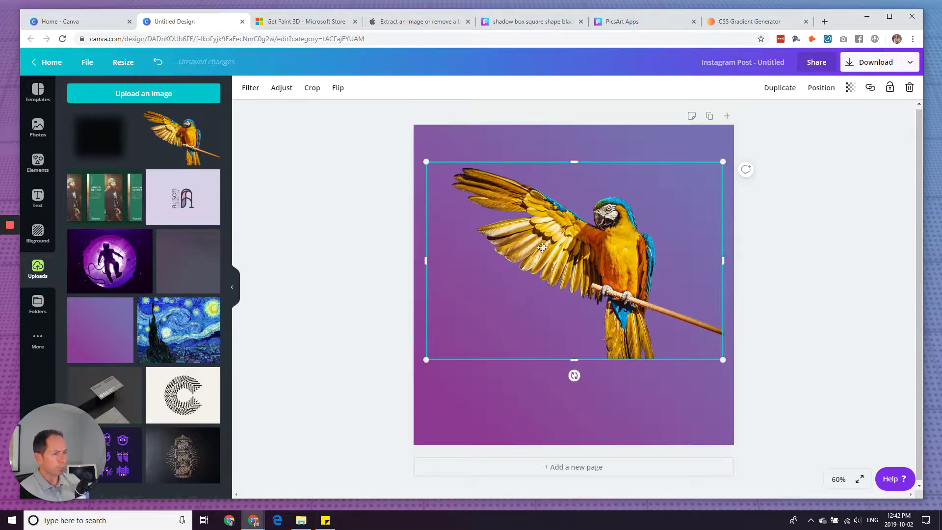
drag(573, 262, 577, 255)
click(764, 308)
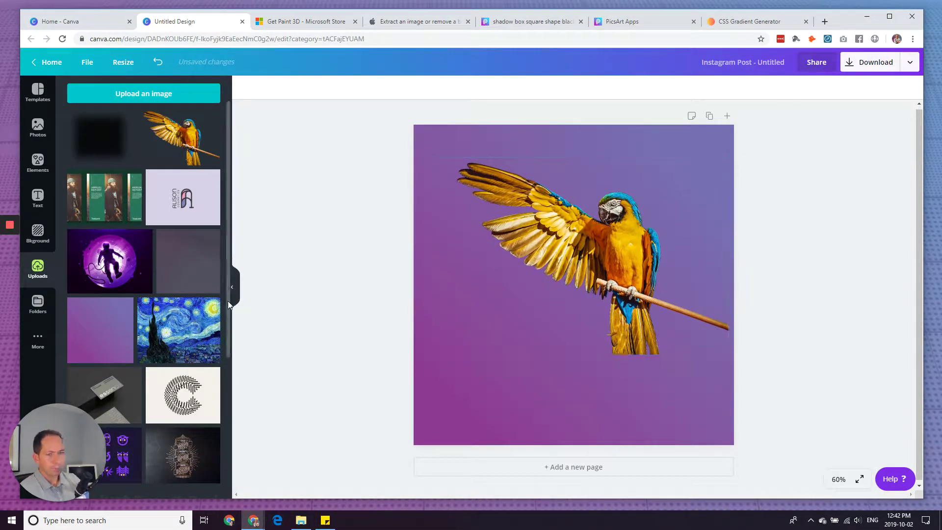
drag(191, 276, 518, 255)
drag(566, 380, 568, 299)
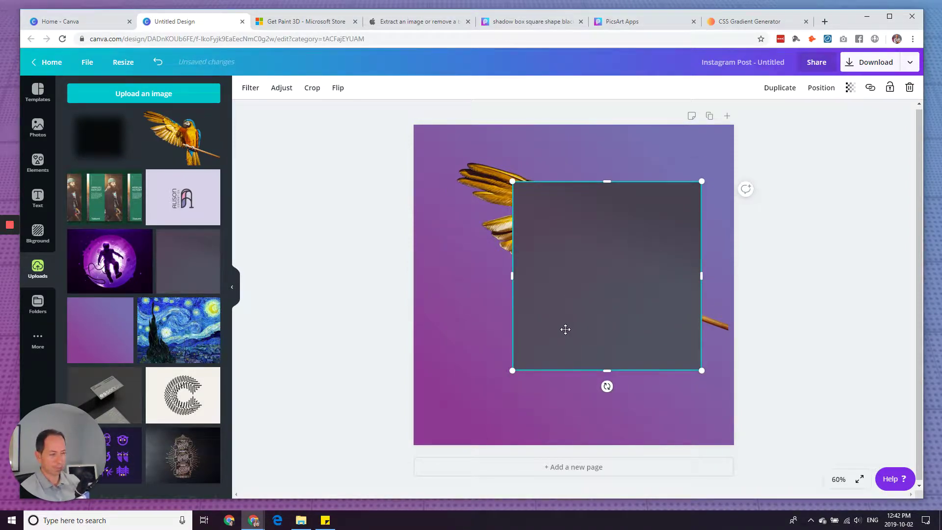
key(Delete)
drag(196, 269, 520, 322)
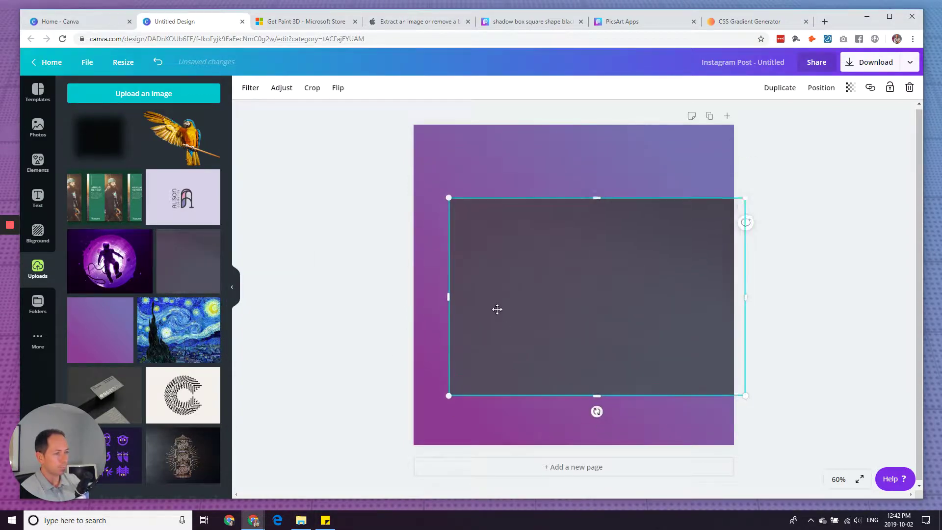
click(371, 329)
key(ctrl+z)
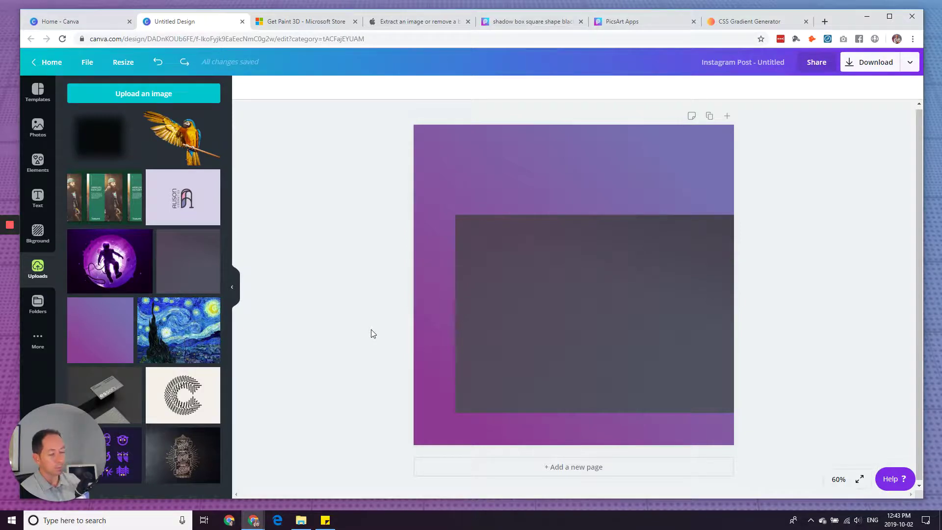
key(ctrl+z)
key(ctrl+z)
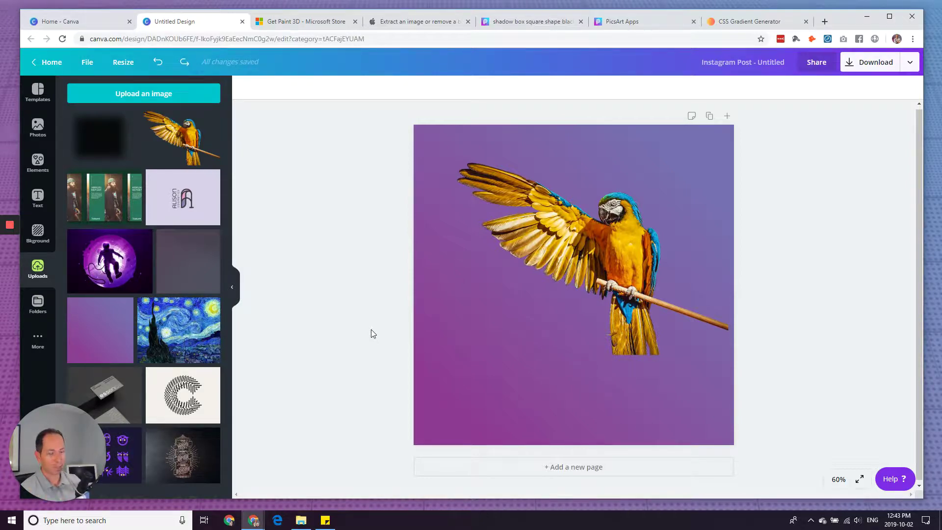
click(158, 64)
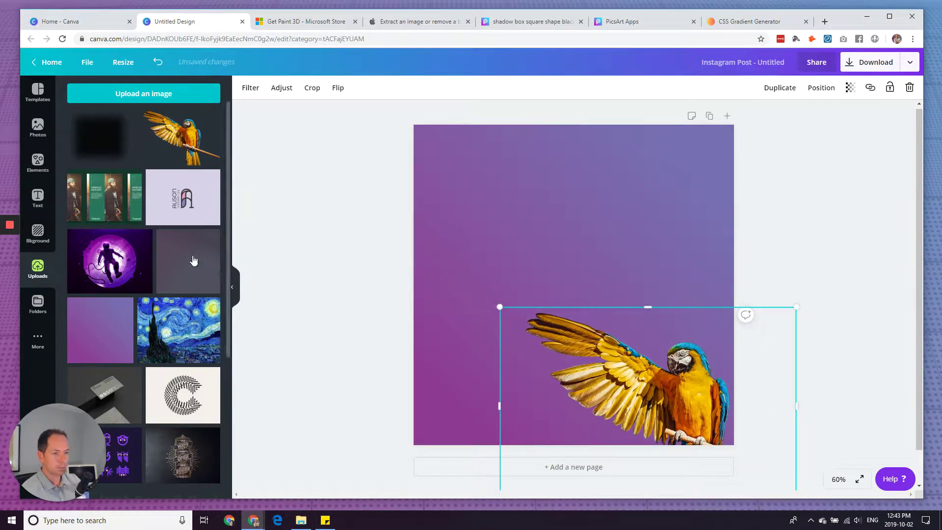
- Place the uploaded dark gray gradient image on the canvas and narrow it to a tall panel near the right edge
drag(194, 260, 471, 177)
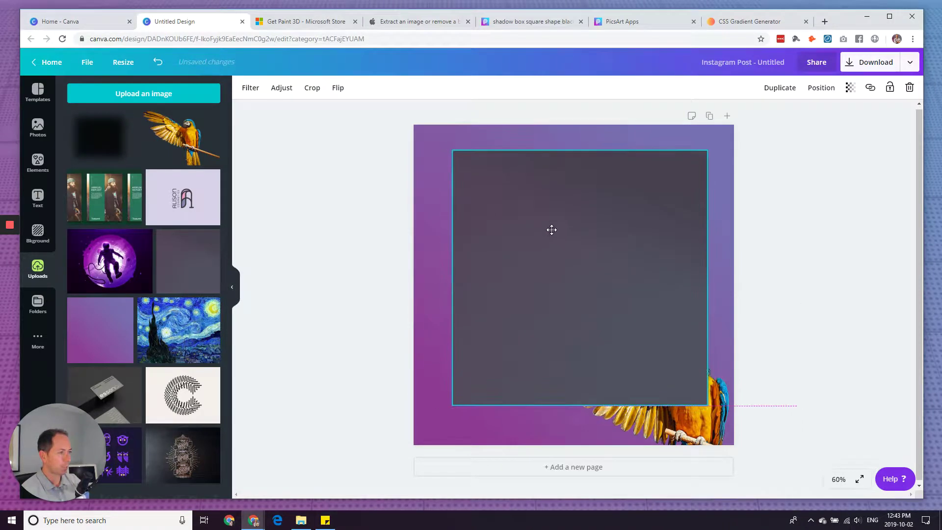
drag(452, 278, 558, 276)
drag(612, 244, 615, 240)
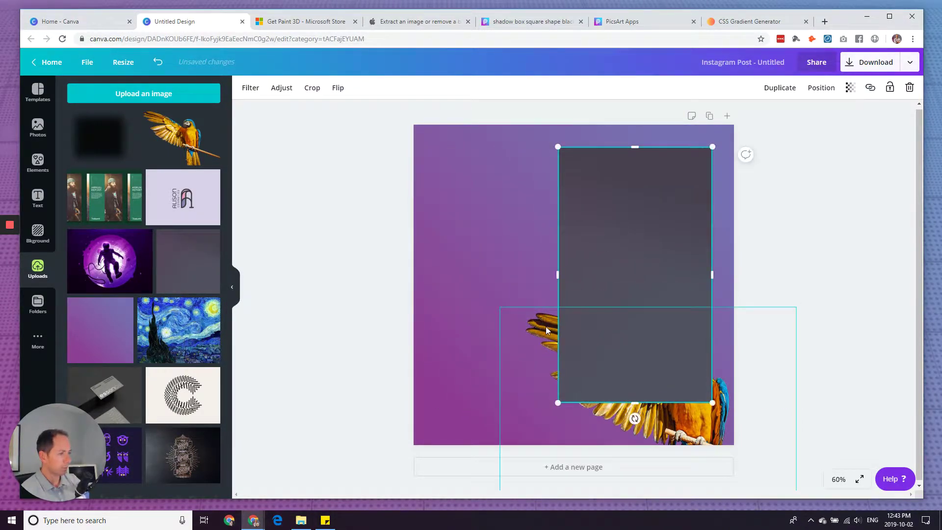
- Move the parrot up over the dark panel and bring it forward so its wing extends past the panel's left edge
drag(546, 326, 483, 194)
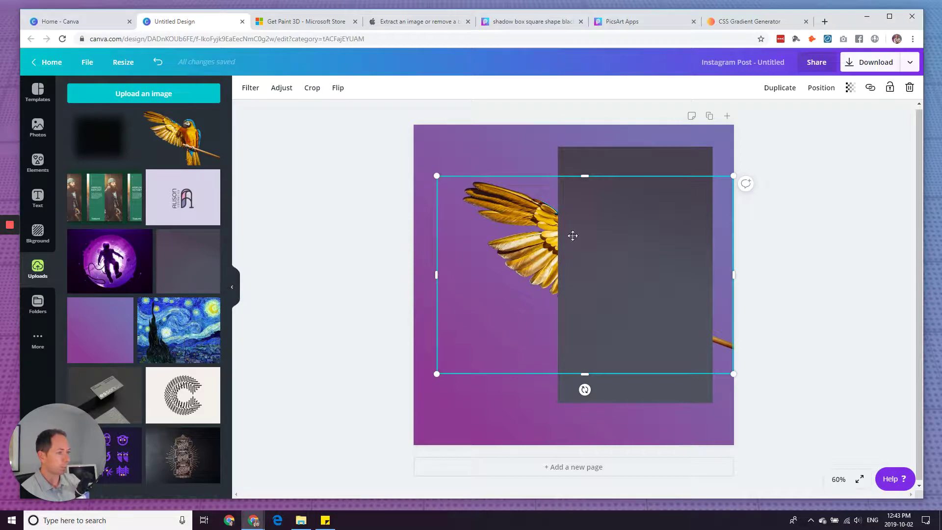
click(815, 90)
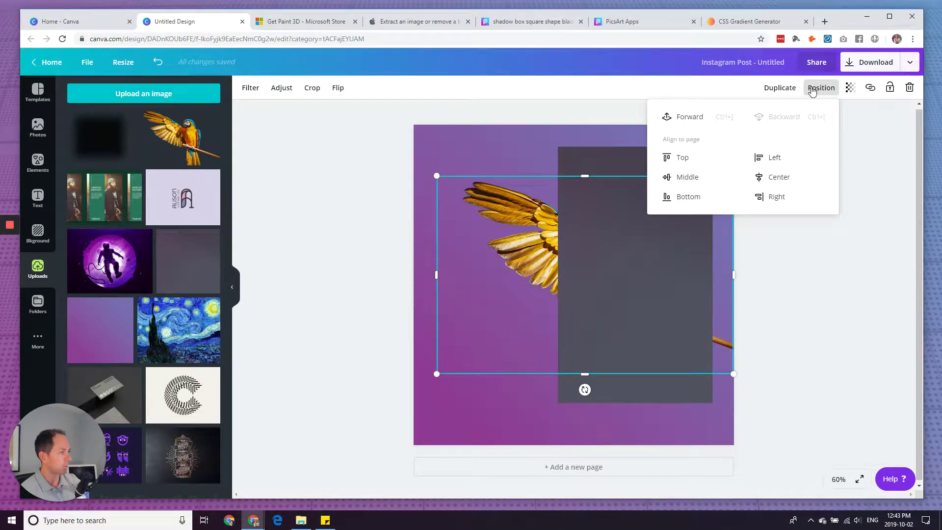
click(688, 118)
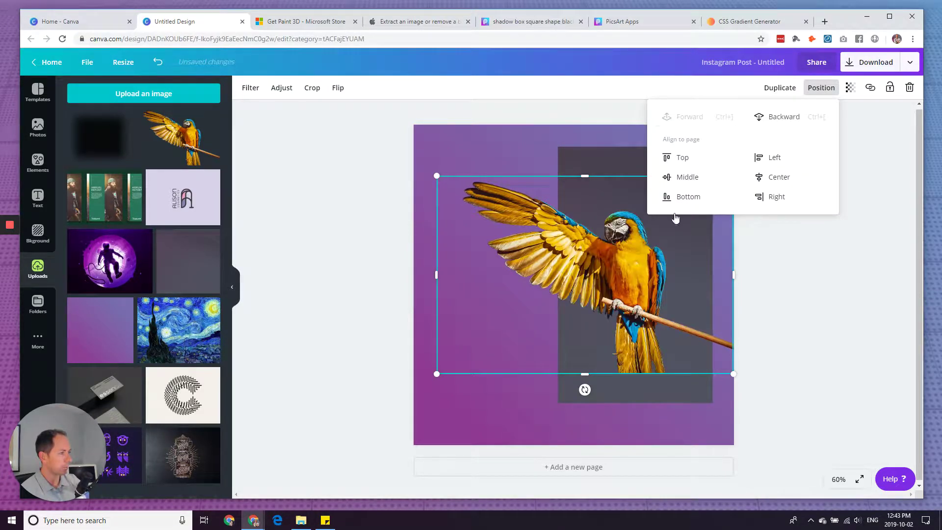
click(810, 264)
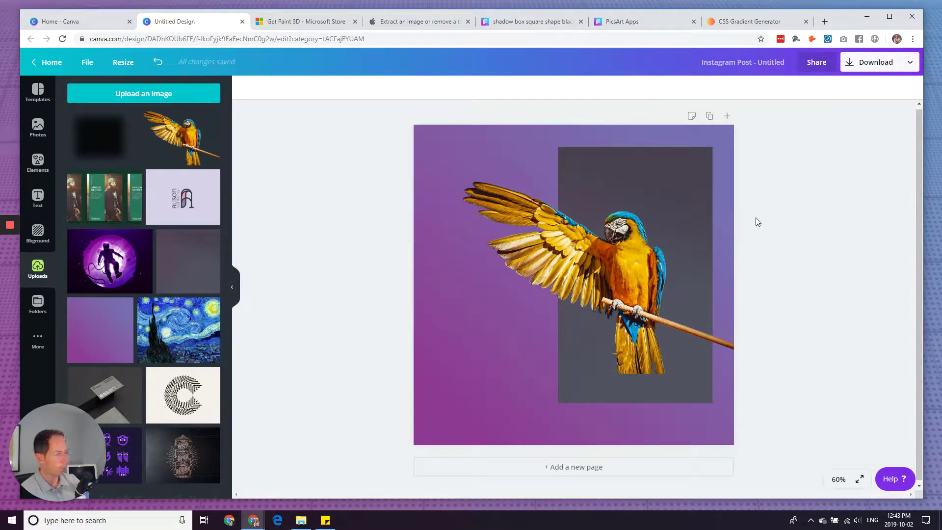
mouse_move(620, 267)
mouse_down()
mouse_move(631, 273)
mouse_move(632, 258)
mouse_up()
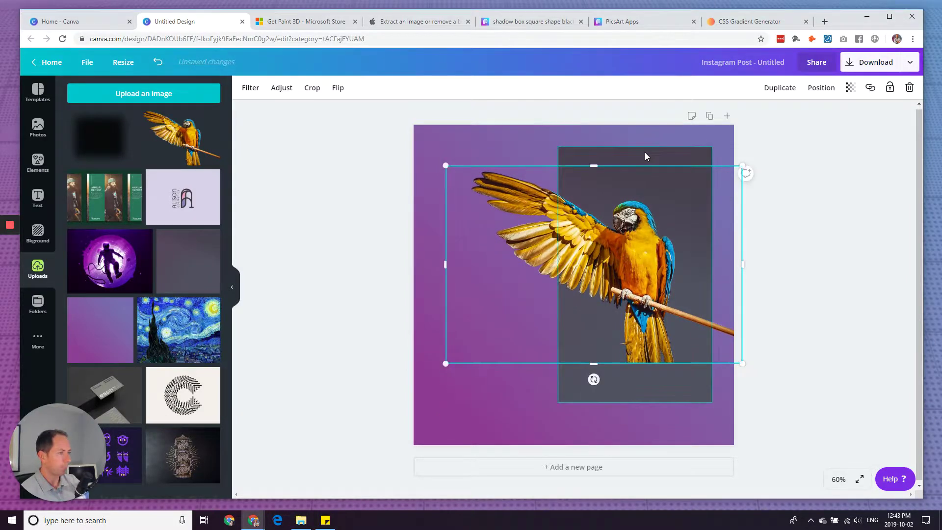
- Extend the dark panel's top edge slightly and raise its bottom edge to line up with the end of the parrot's tail
click(644, 153)
drag(636, 146, 635, 143)
mouse_move(635, 403)
mouse_down()
mouse_move(635, 376)
mouse_move(636, 391)
mouse_up()
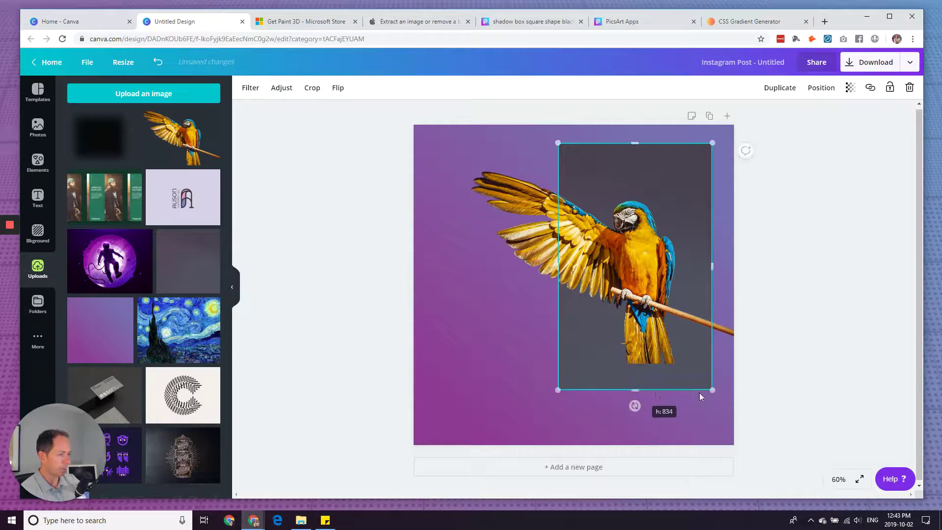
click(742, 421)
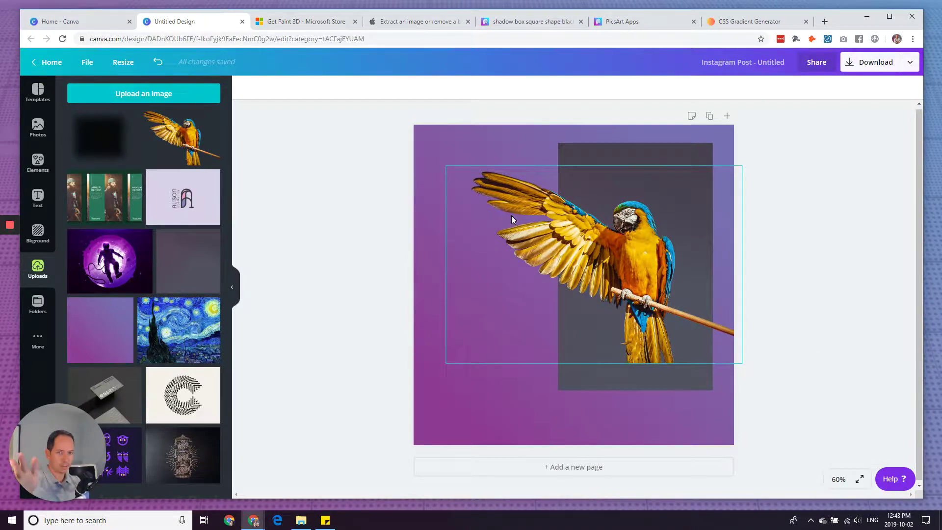
drag(616, 376, 636, 363)
click(769, 434)
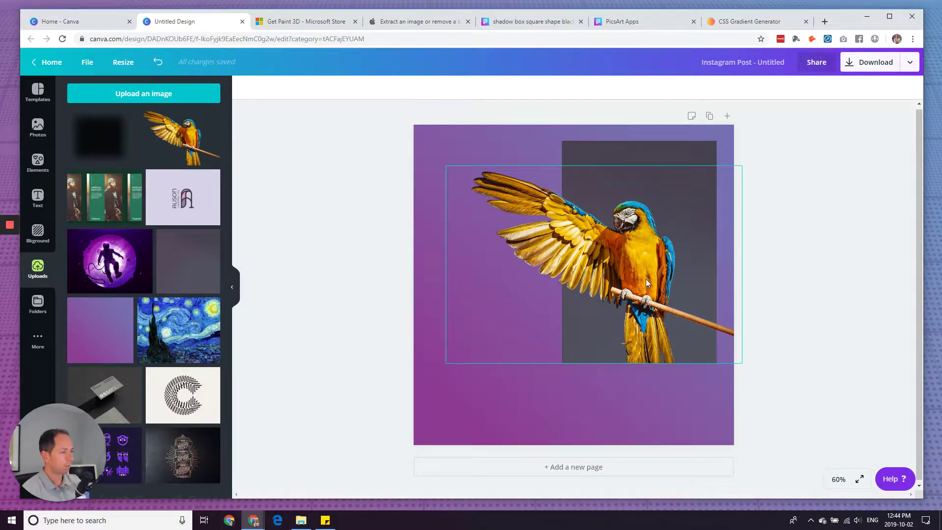
- Enlarge the parrot slightly up and to the left, keeping its tail on the dark panel's bottom edge
click(548, 219)
mouse_move(445, 165)
mouse_down()
mouse_move(429, 143)
mouse_move(437, 156)
mouse_up()
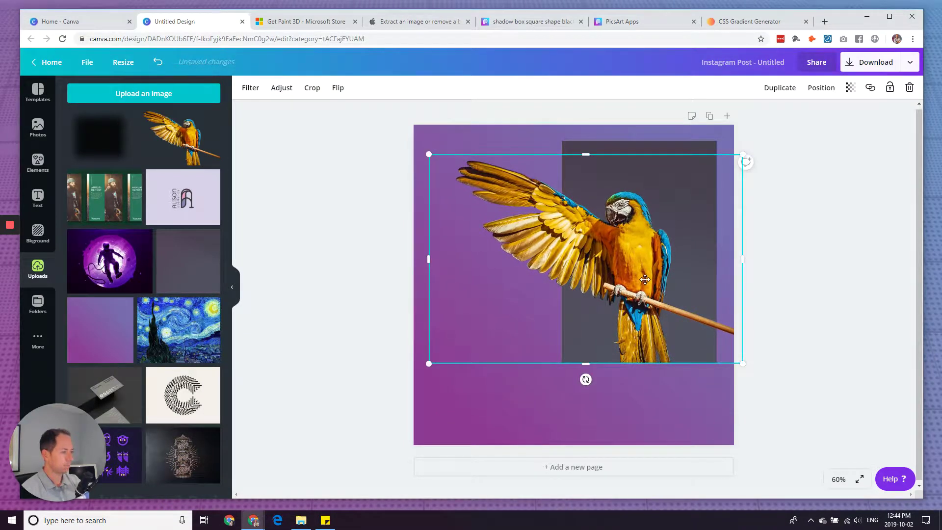
- Move the parrot slightly right and narrow the dark panel from its left edge so more of the wing extends outside it
drag(644, 277, 659, 273)
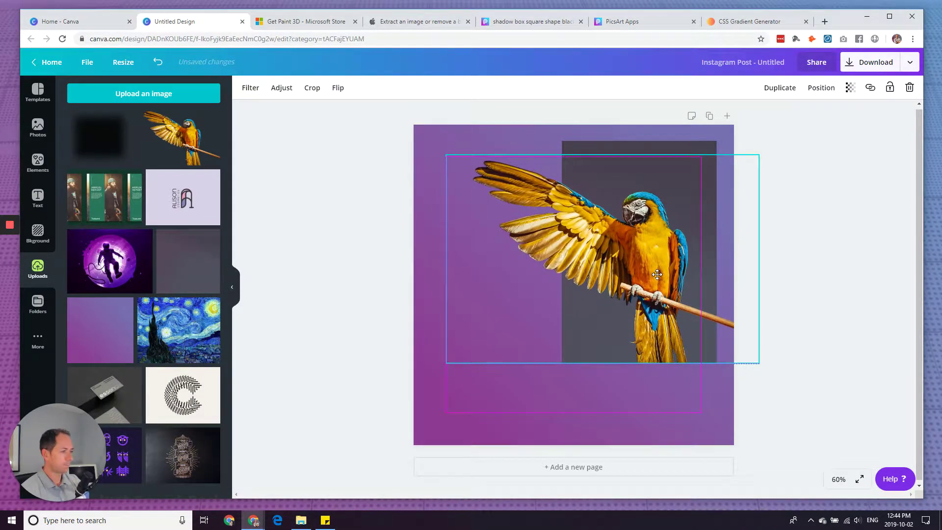
click(632, 146)
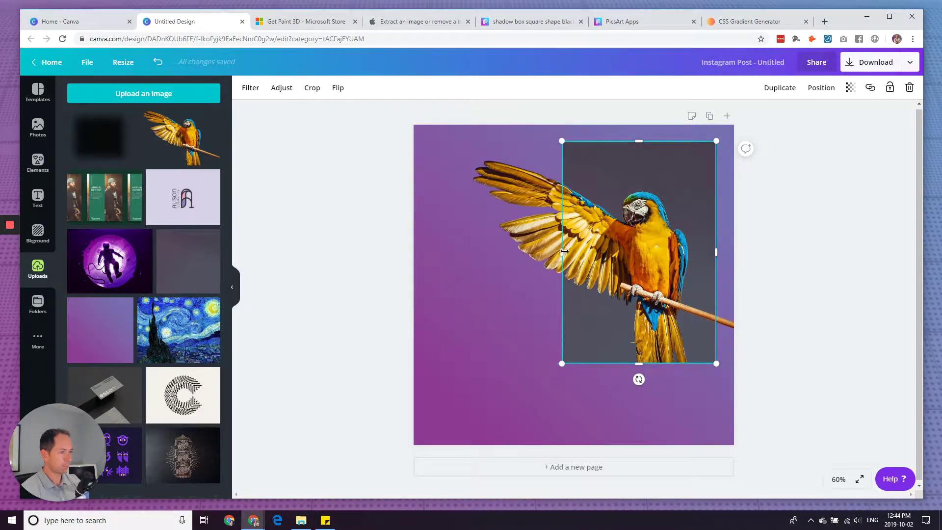
drag(563, 252, 581, 251)
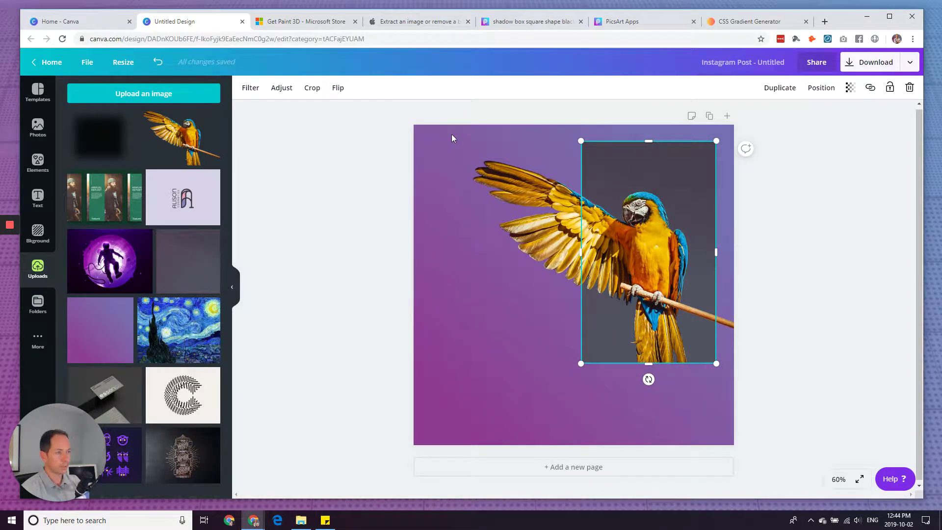
click(484, 114)
- Set the dark panel's brightness to -36, comparing it with the original by undoing and redoing the change
click(600, 150)
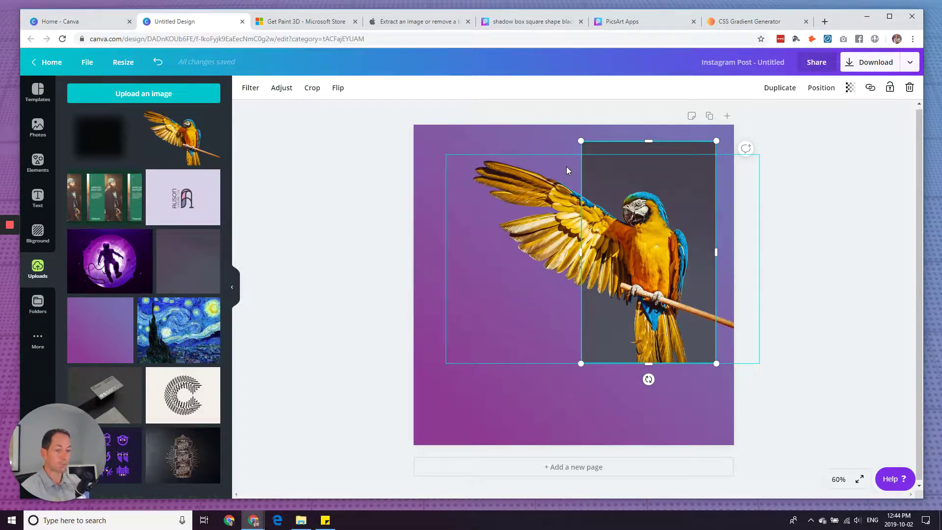
click(284, 92)
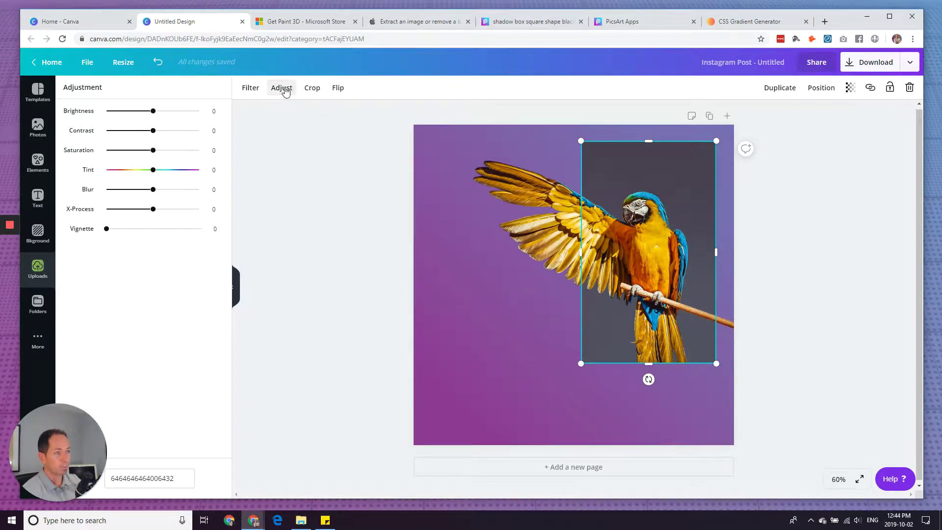
drag(153, 113, 136, 116)
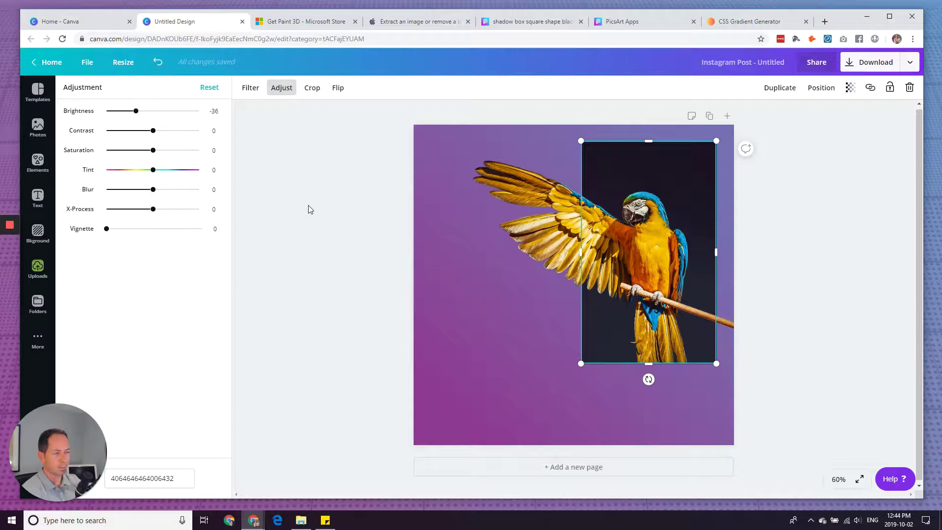
click(309, 205)
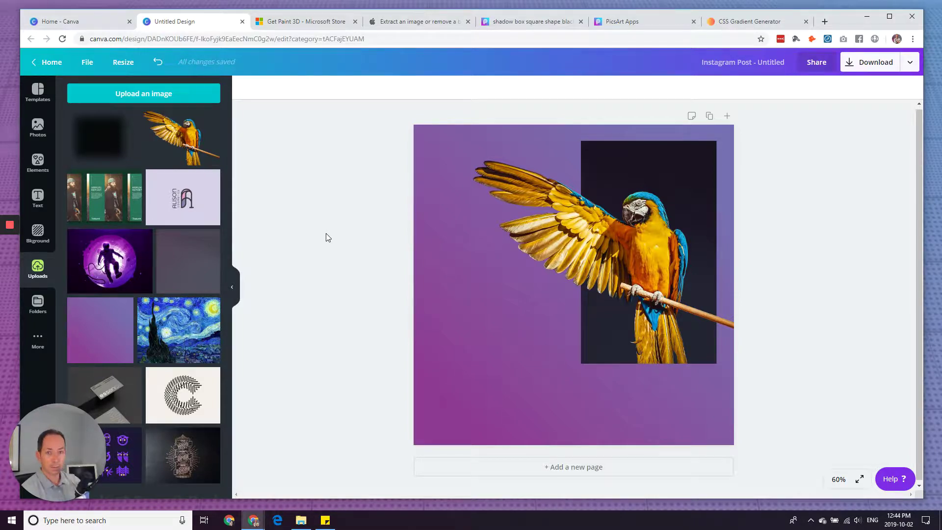
key(ctrl+z)
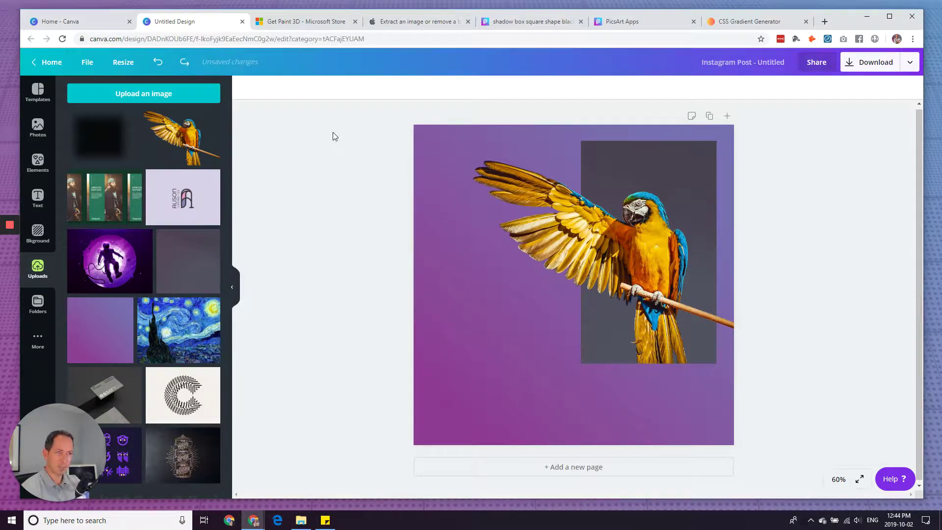
click(184, 63)
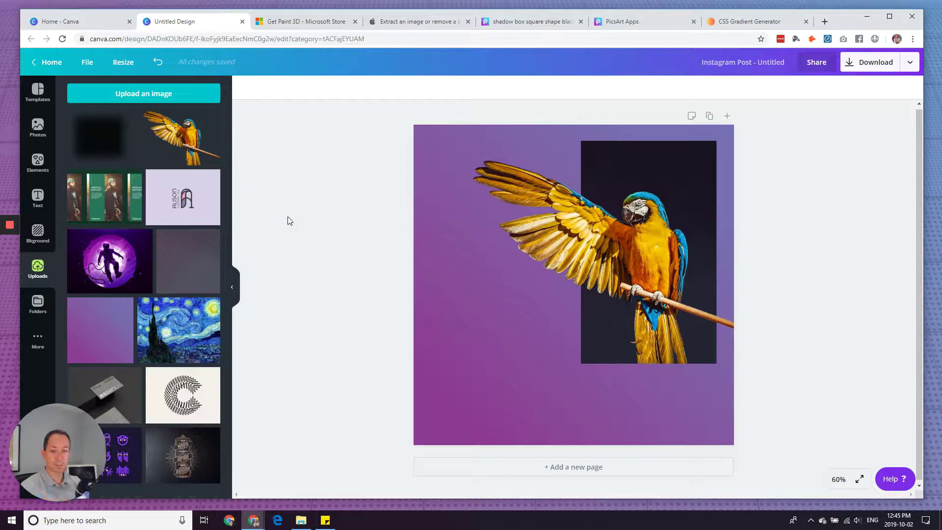
- Select the dark panel and parrot together and move them slightly to the left
click(590, 346)
shift+click(618, 149)
drag(617, 145, 617, 145)
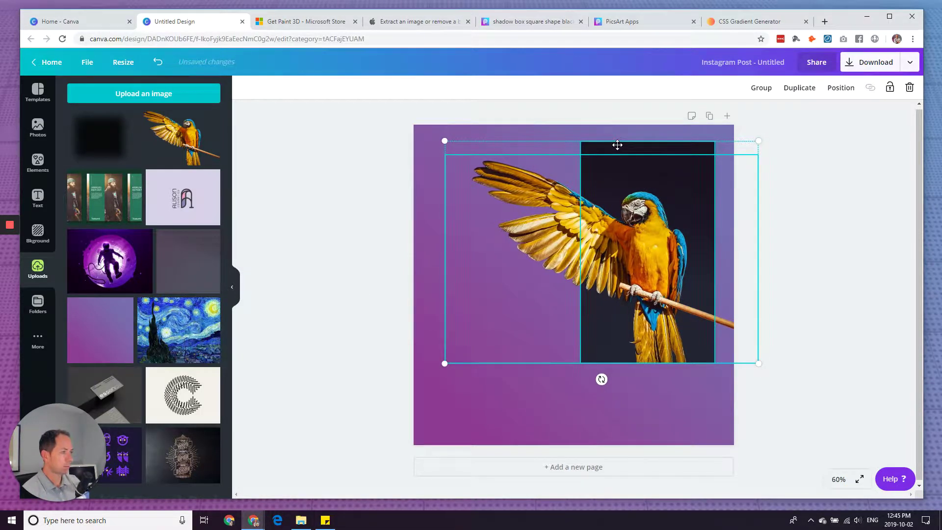
click(338, 245)
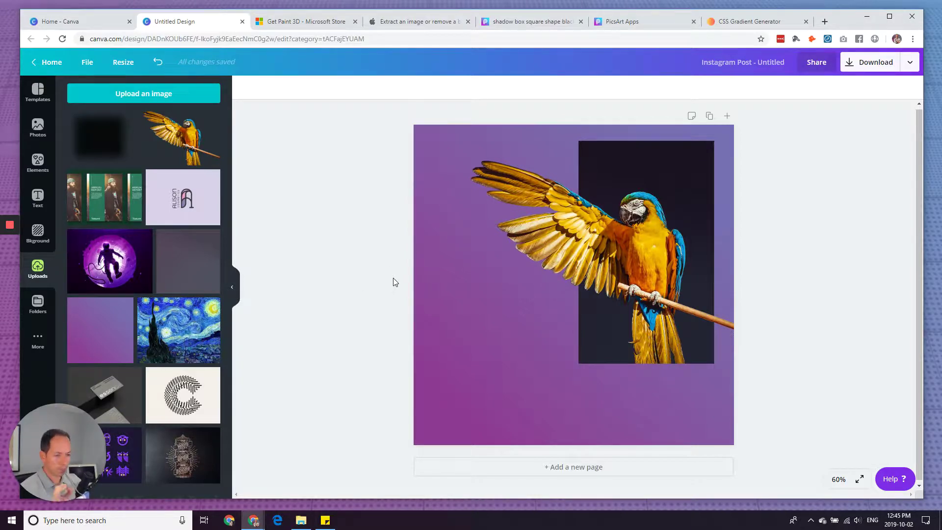
- Nudge the parrot on its own in small steps left and right, leaving it slightly further right on the panel
click(570, 236)
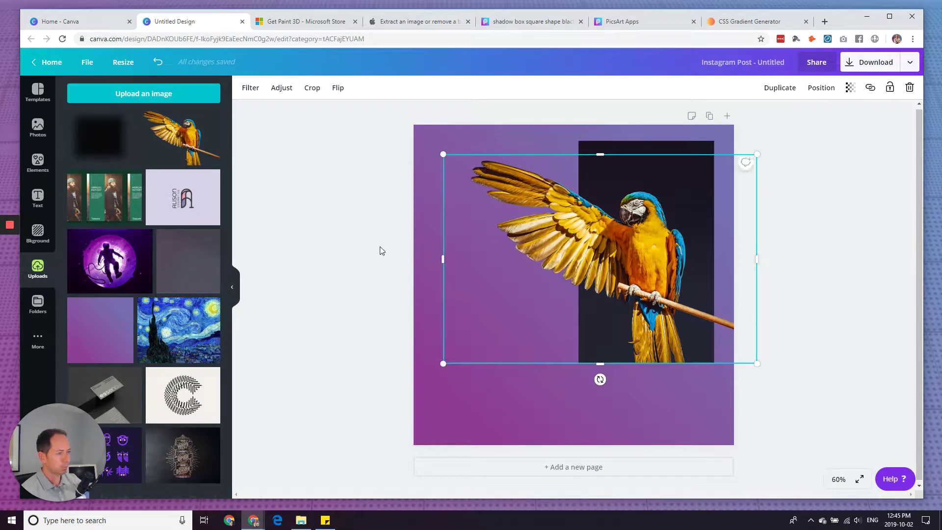
key(Left)
key(Left)
key(Left)
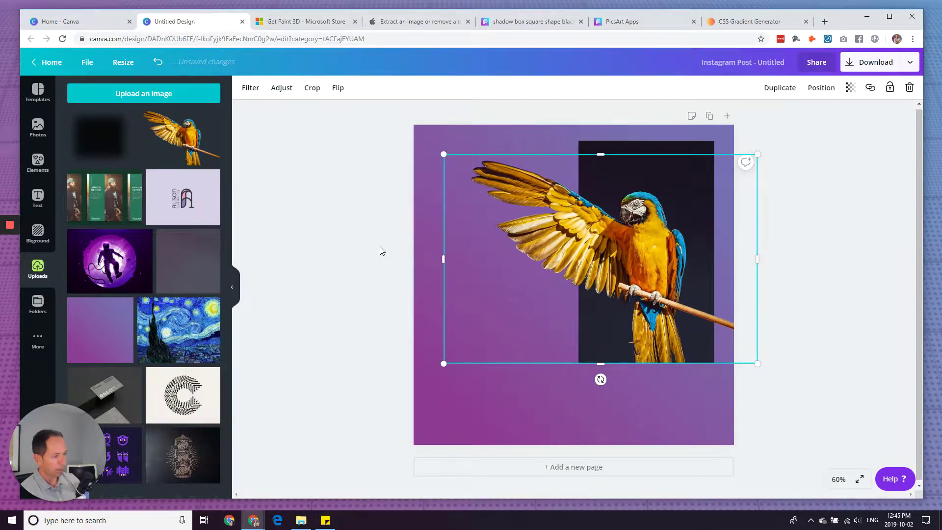
key(Right)
key(Right)
key(Right)
key(Right)
key(Right)
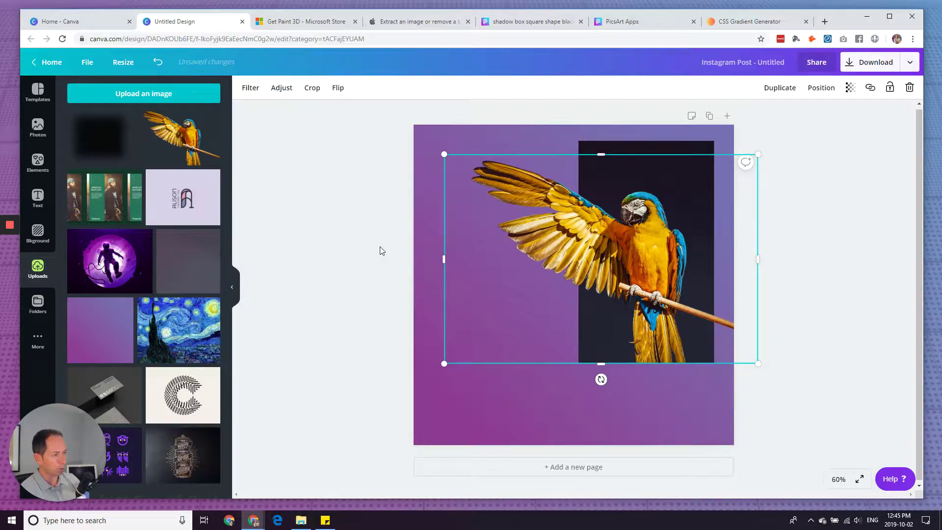
click(362, 259)
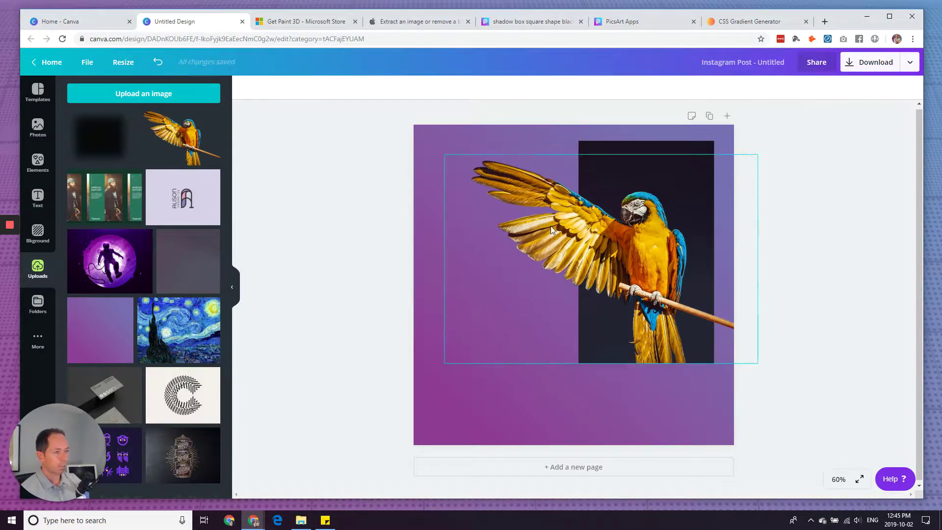
- Select the parrot with the dark panel and nudge both down and left, back up, and slightly further right
click(575, 220)
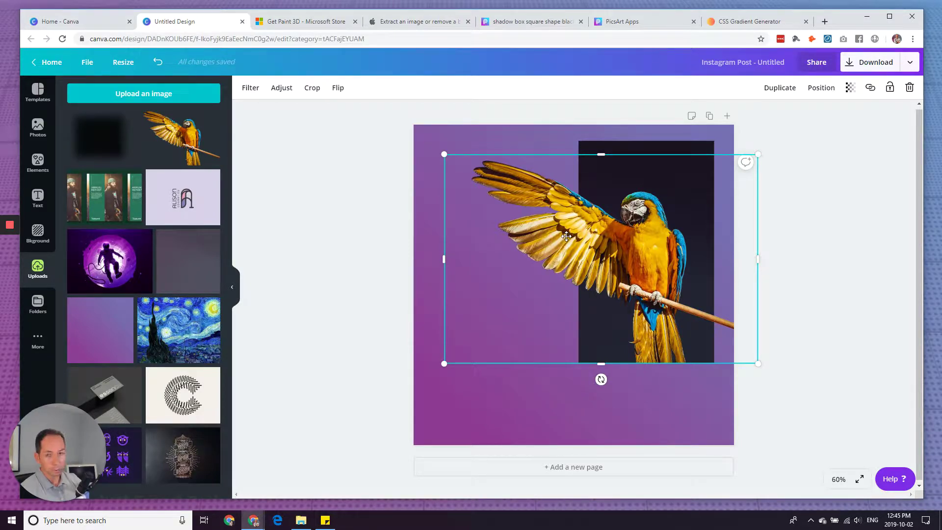
shift+click(641, 150)
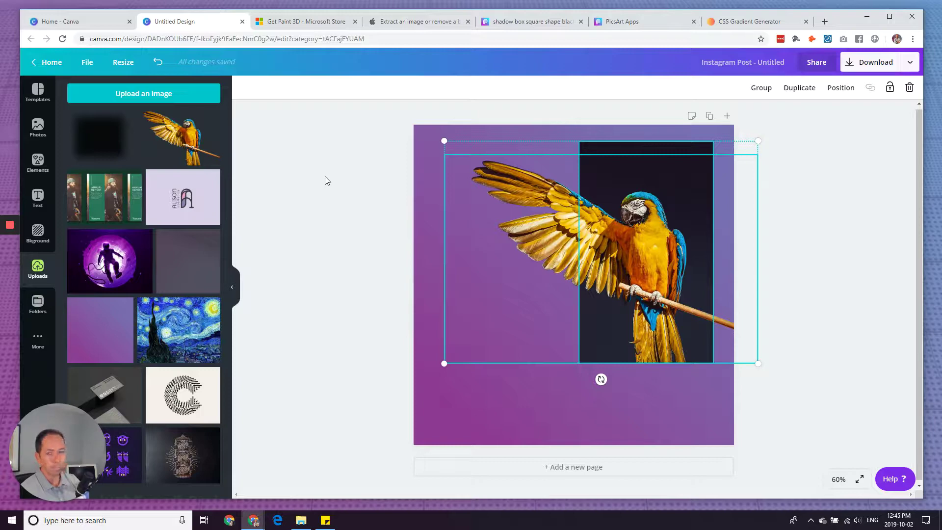
key(Down)
key(Down)
key(Left)
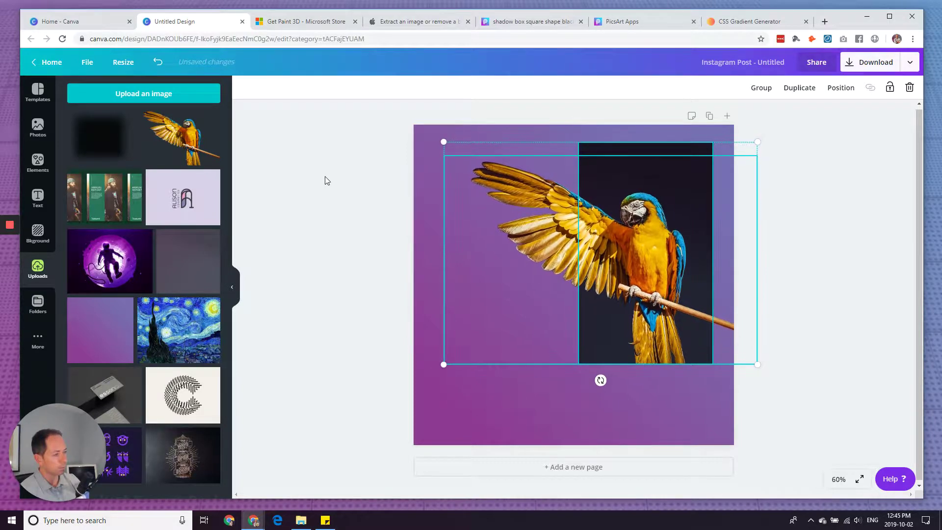
key(Up)
key(Up)
key(Right)
key(Right)
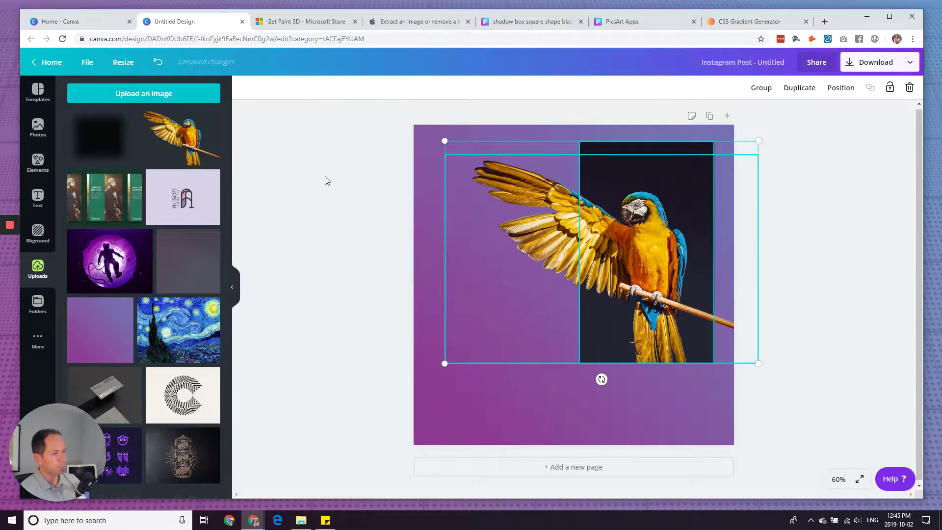
- Reselect the parrot and dark panel with a selection area and fine-tune their shared vertical position, ending slightly higher
click(791, 145)
drag(780, 132, 645, 331)
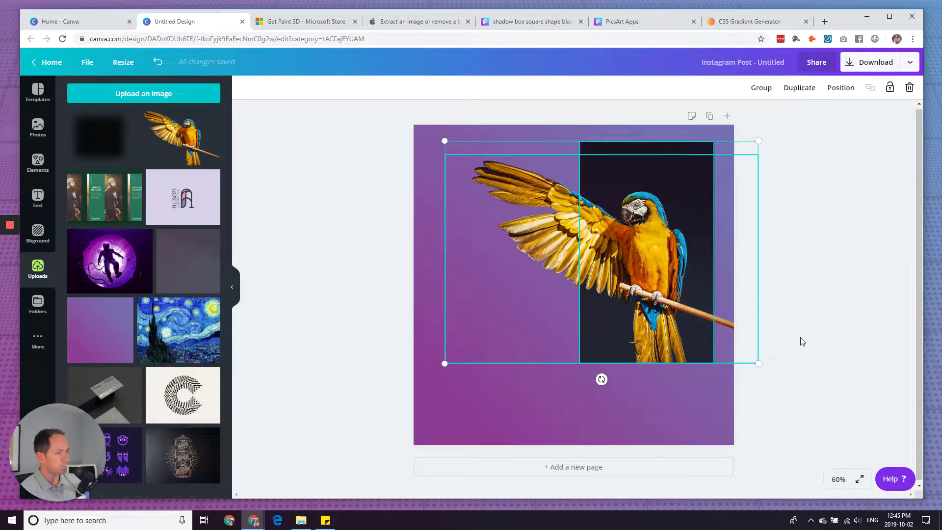
key(Up)
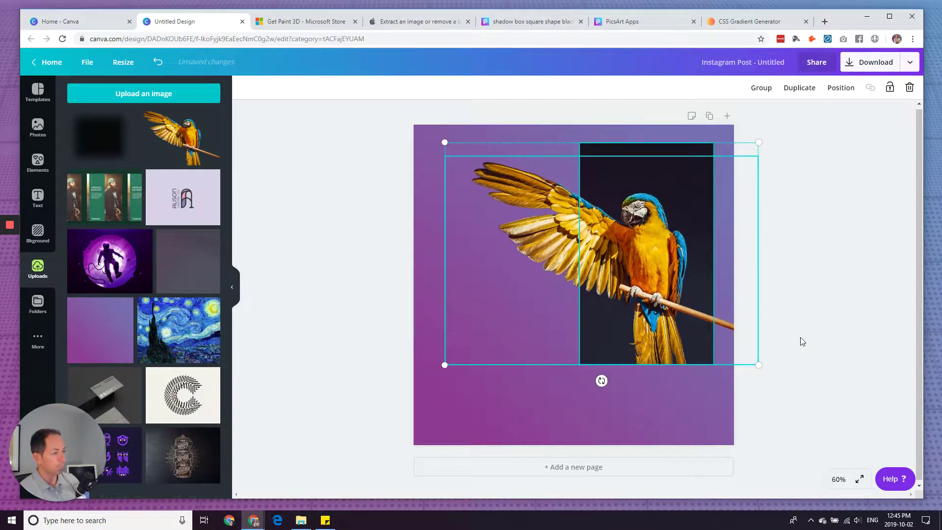
key(Up)
key(Up)
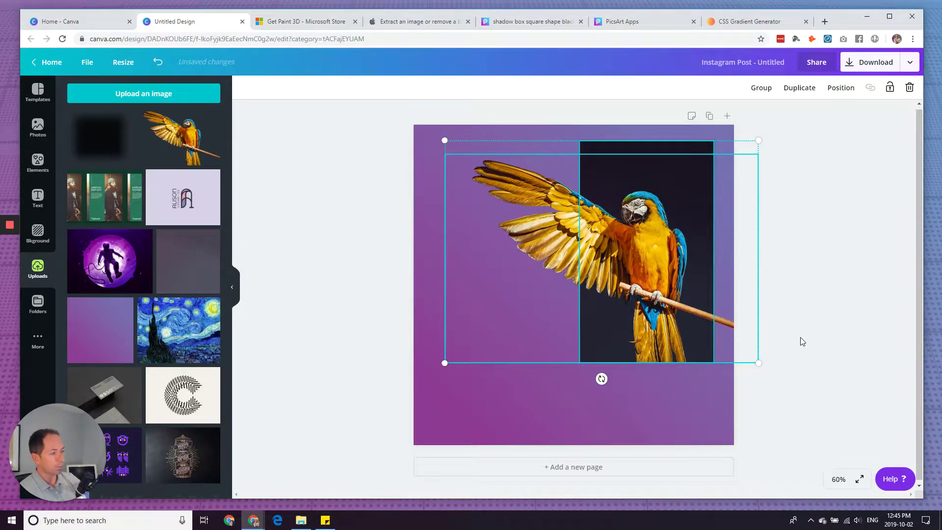
click(804, 338)
- Group the parrot with the dark panel and move the group slightly left on the canvas
click(649, 299)
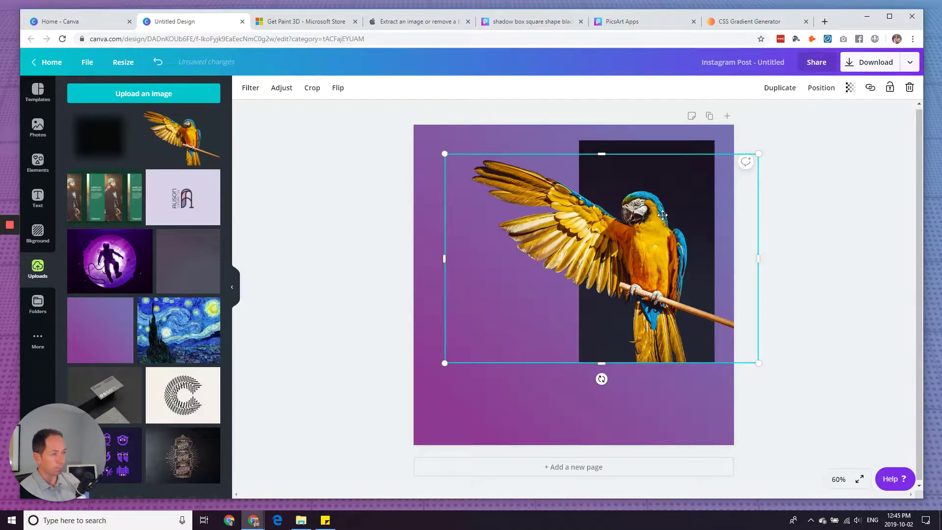
shift+click(669, 146)
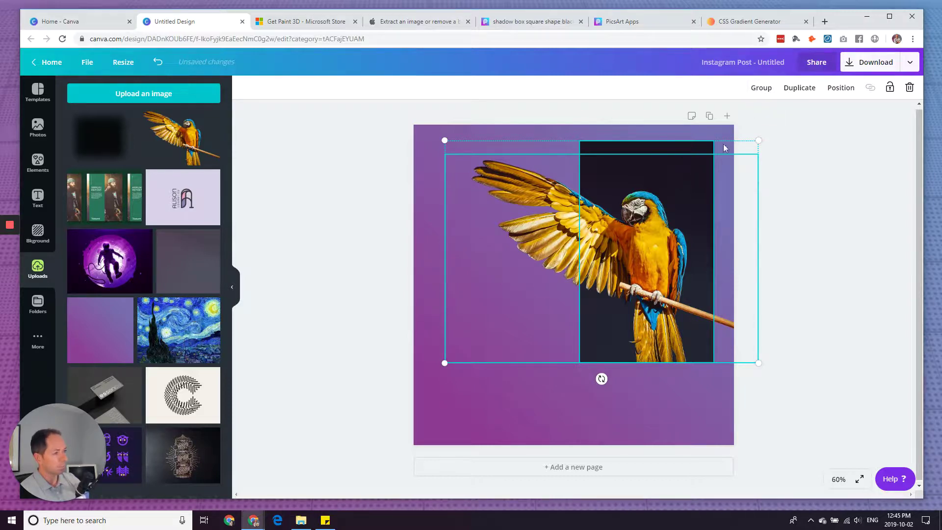
click(761, 90)
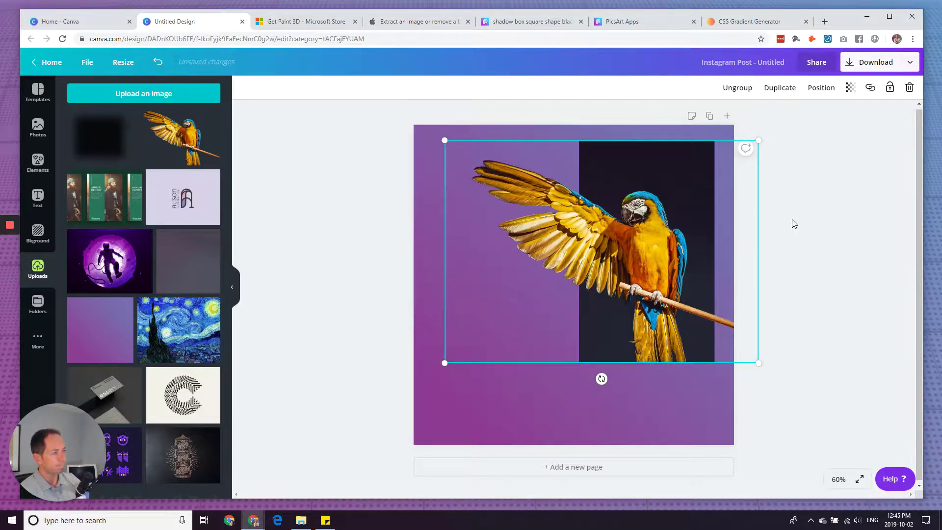
drag(654, 233, 639, 246)
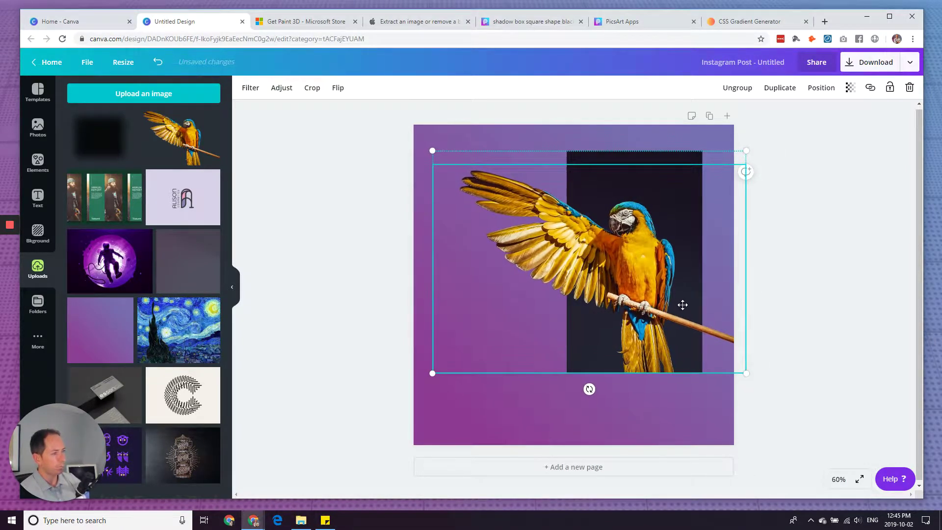
drag(619, 303, 628, 292)
click(822, 309)
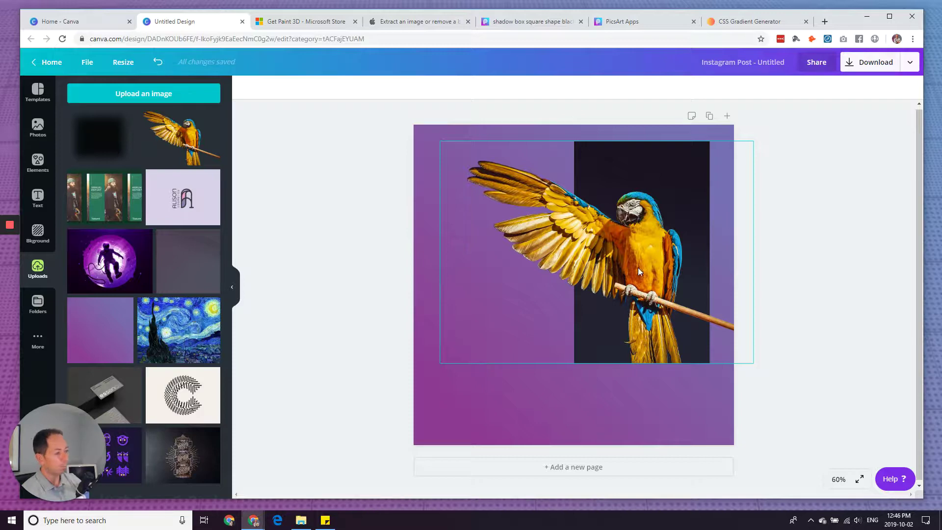
- Leave the parrot's crop mode and ungroup the parrot from the dark panel, checking with undo and redo
double_click(650, 305)
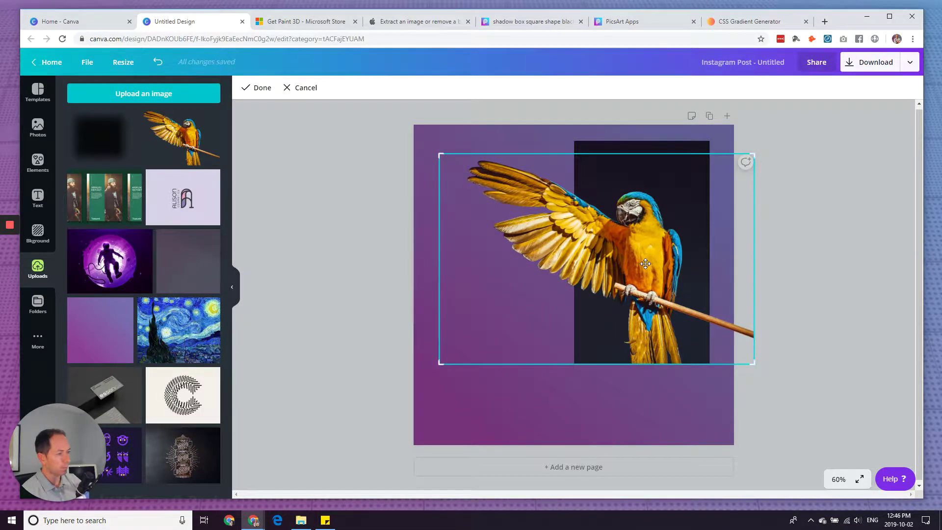
click(561, 147)
key(ctrl+z)
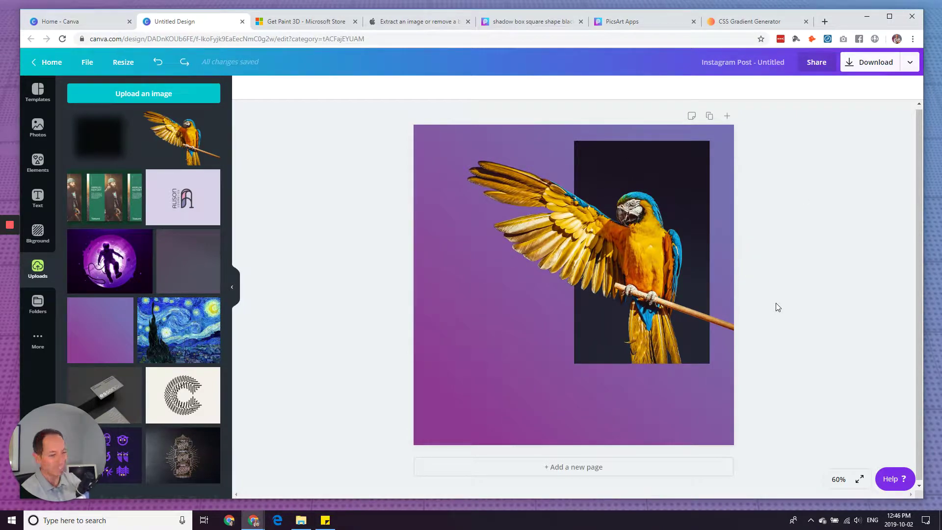
key(ctrl+y)
key(ctrl+z)
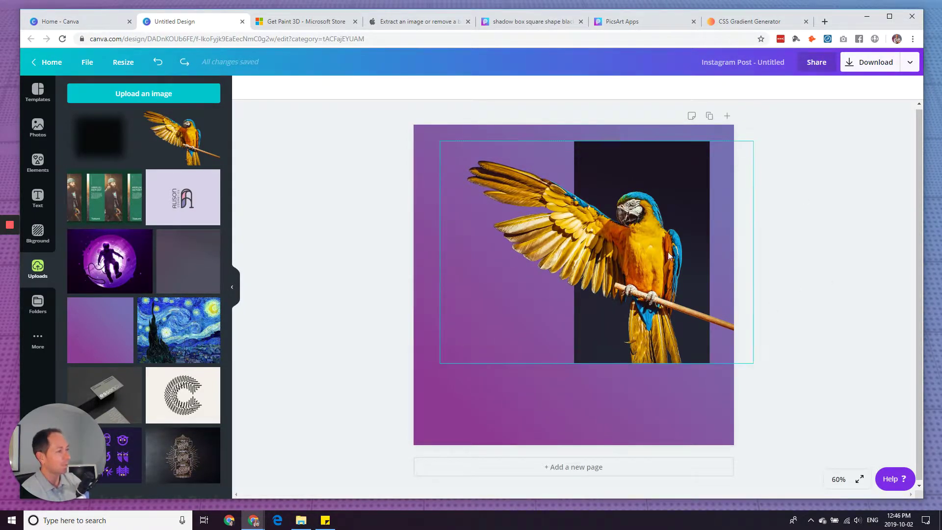
key(ctrl+y)
click(828, 207)
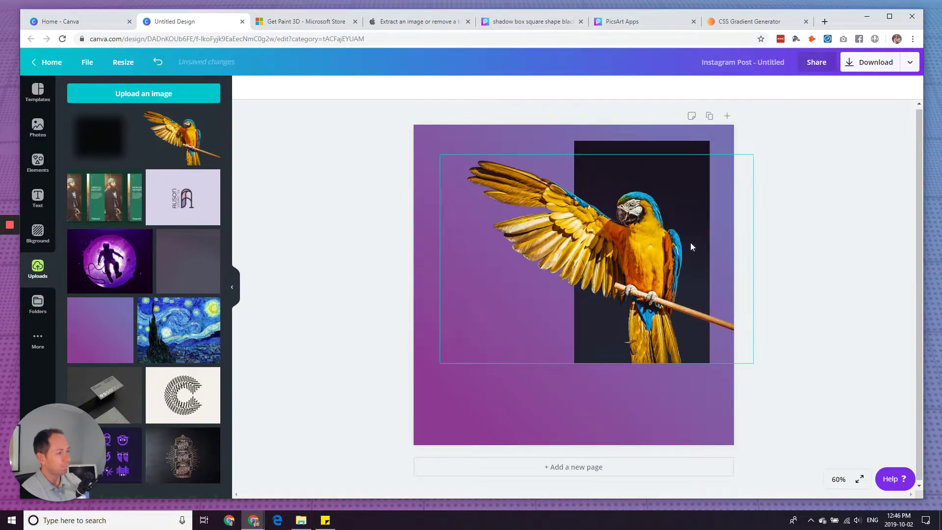
- Shift the parrot very slightly right and group it with the dark panel again
mouse_move(652, 248)
mouse_down()
mouse_move(643, 259)
mouse_move(652, 252)
mouse_up()
shift+click(707, 150)
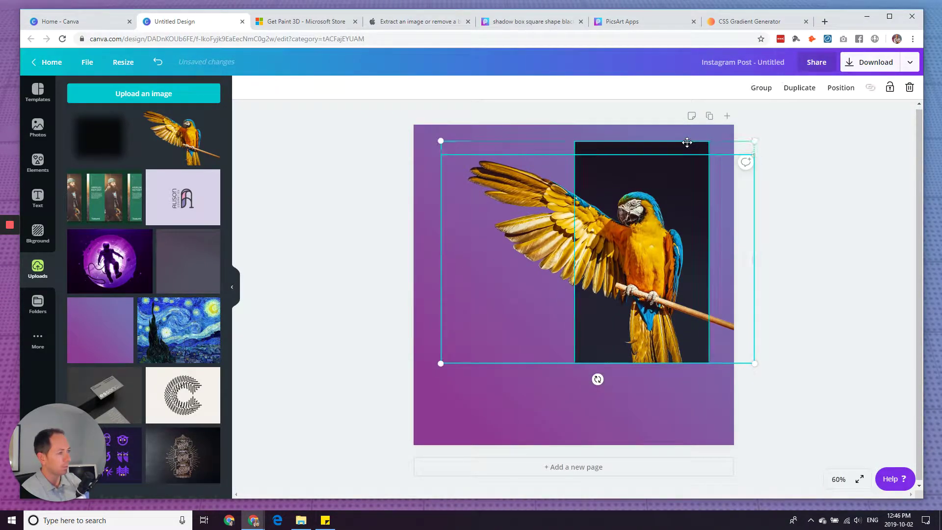
click(762, 94)
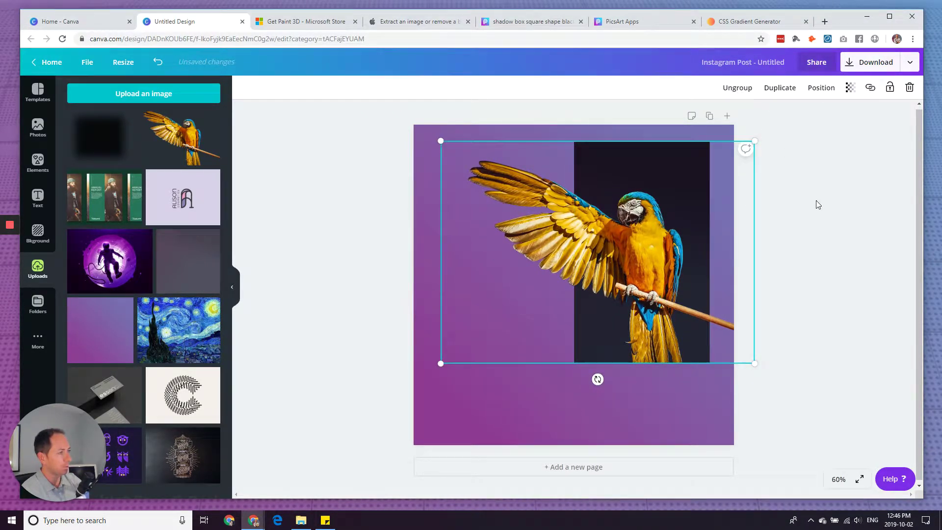
- Ungroup the parrot and dark panel, select both, and shift them together to the right by one large nudge
click(750, 95)
click(664, 269)
shift+click(662, 148)
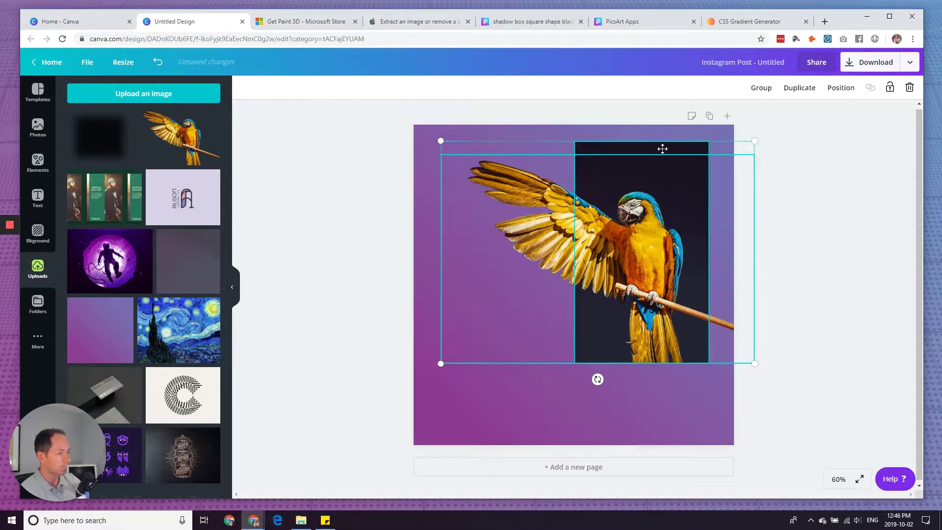
key(shift+Right)
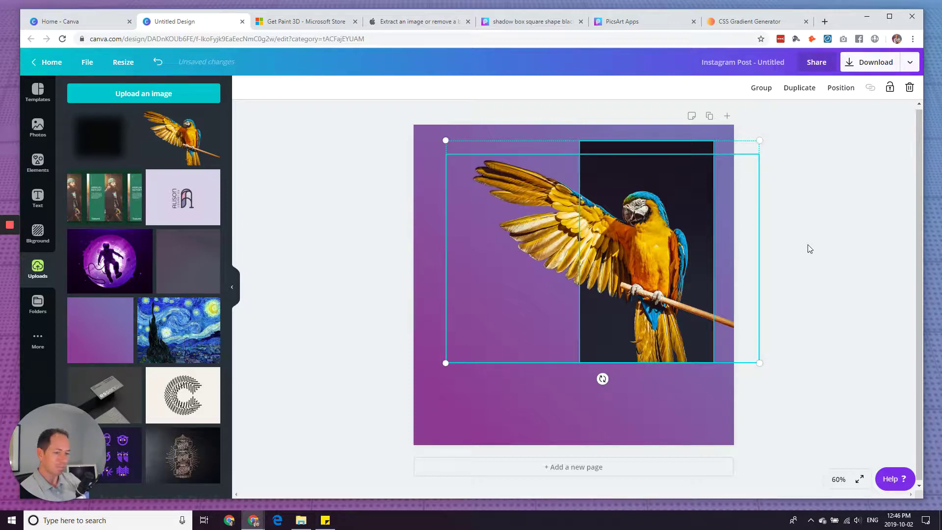
- Select the parrot and dark panel together and nudge them slightly down and left on the canvas
click(803, 347)
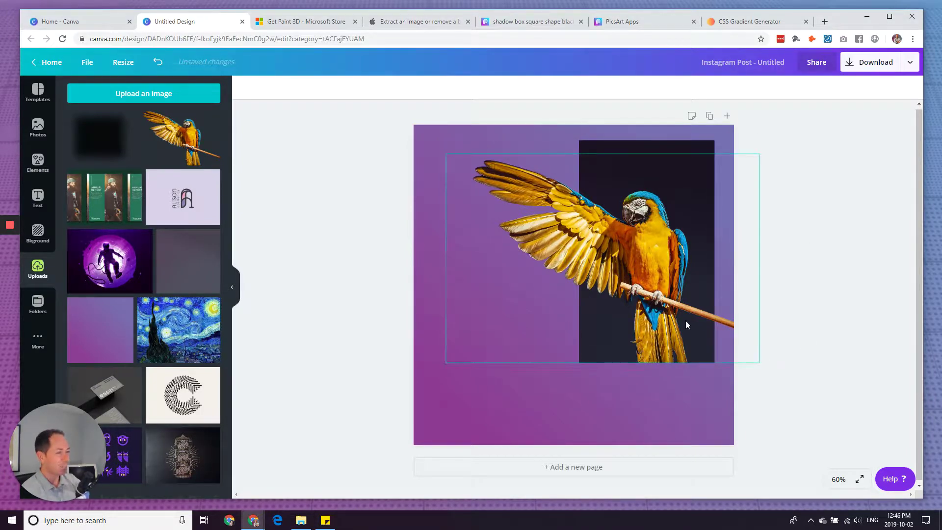
click(658, 210)
key(ctrl+a)
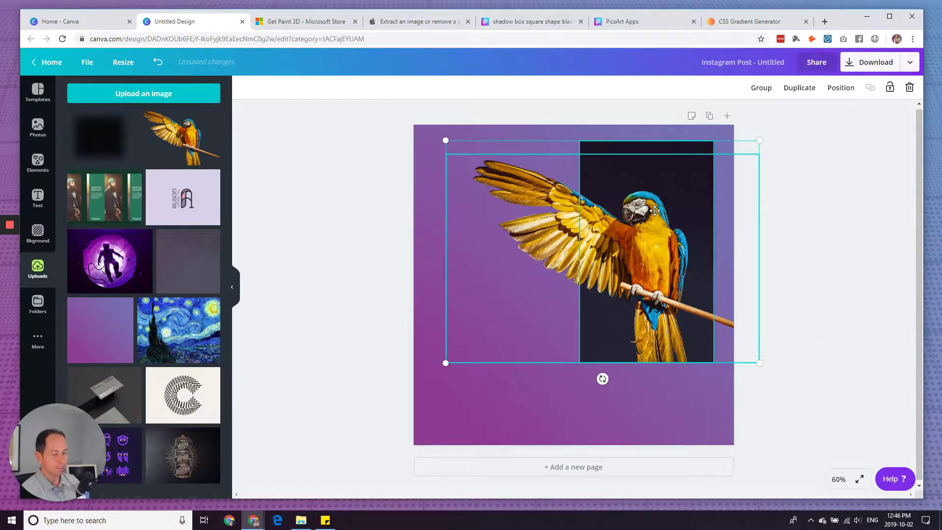
drag(655, 210, 655, 211)
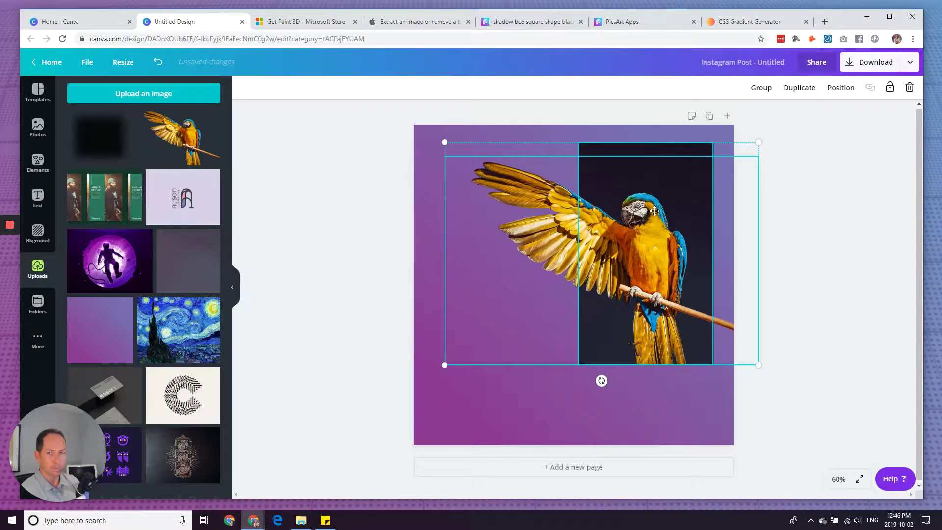
click(805, 282)
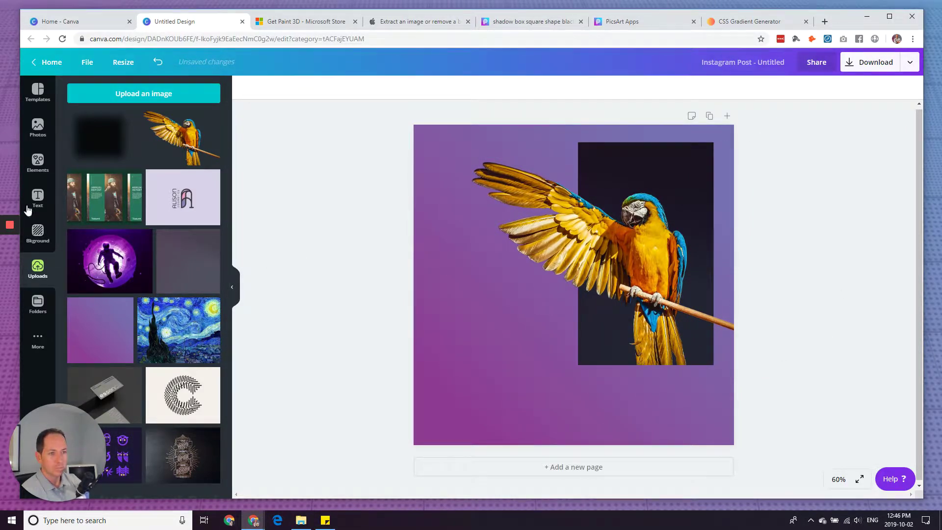
- Add a heading reading "BREAK THE BOX" on the purple area below the parrot's outstretched wing
click(37, 199)
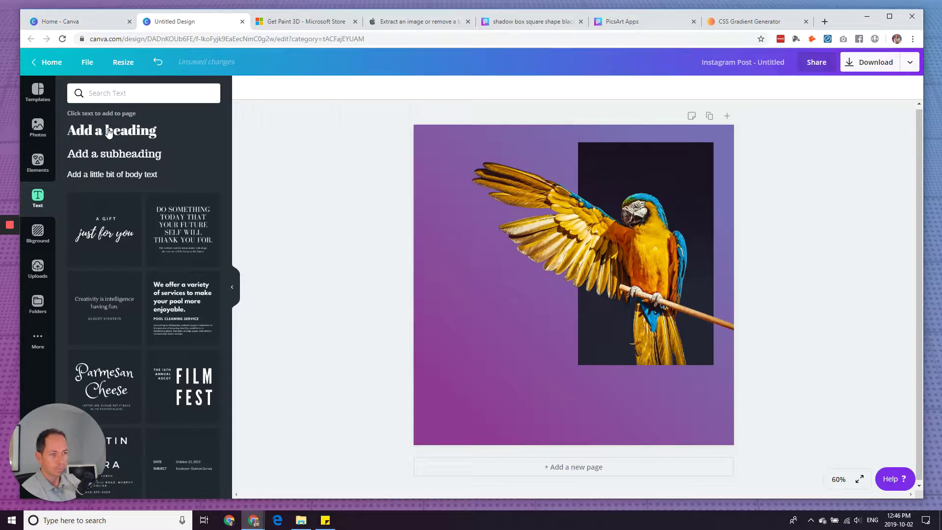
click(109, 132)
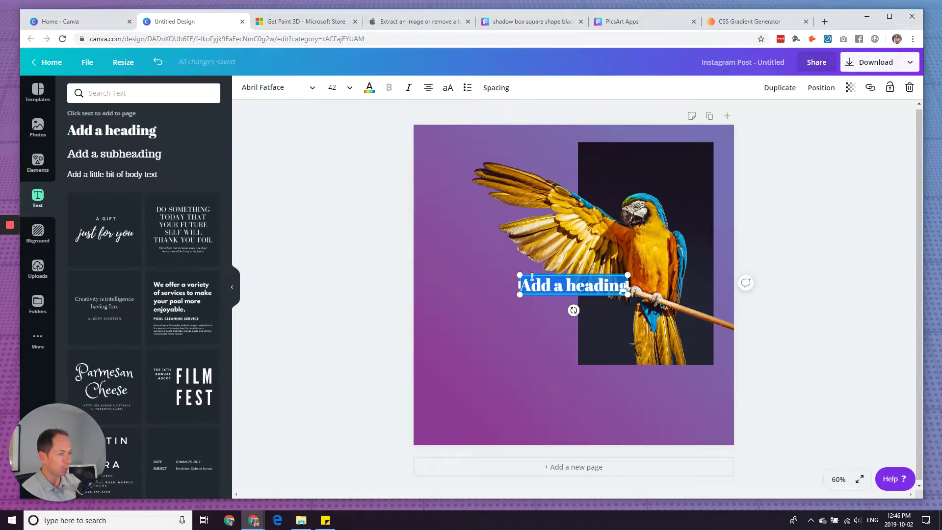
drag(533, 273, 448, 313)
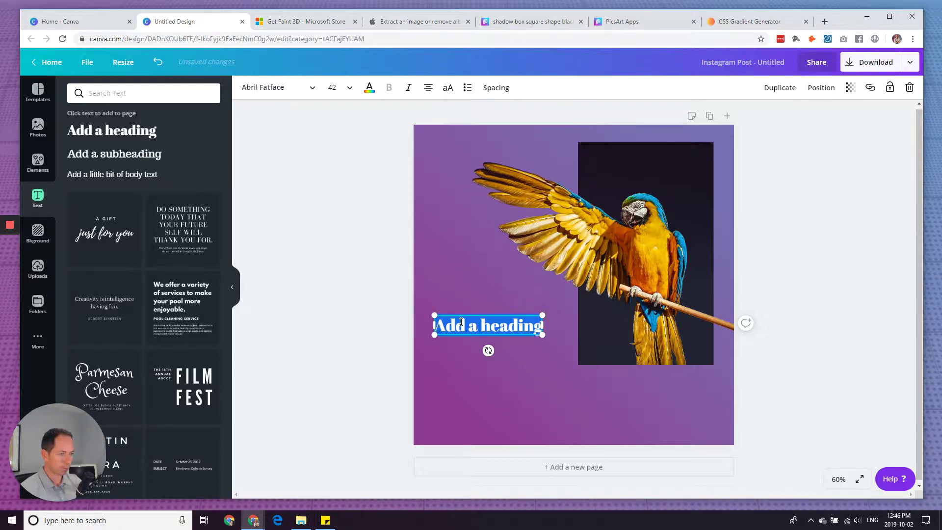
click(461, 322)
triple_click(487, 326)
key(BackSpace)
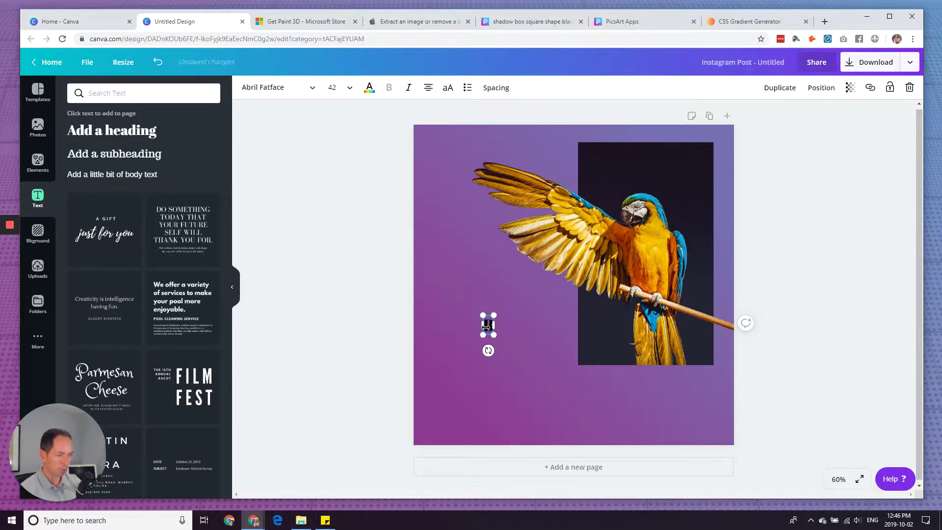
text(BREAK THE)
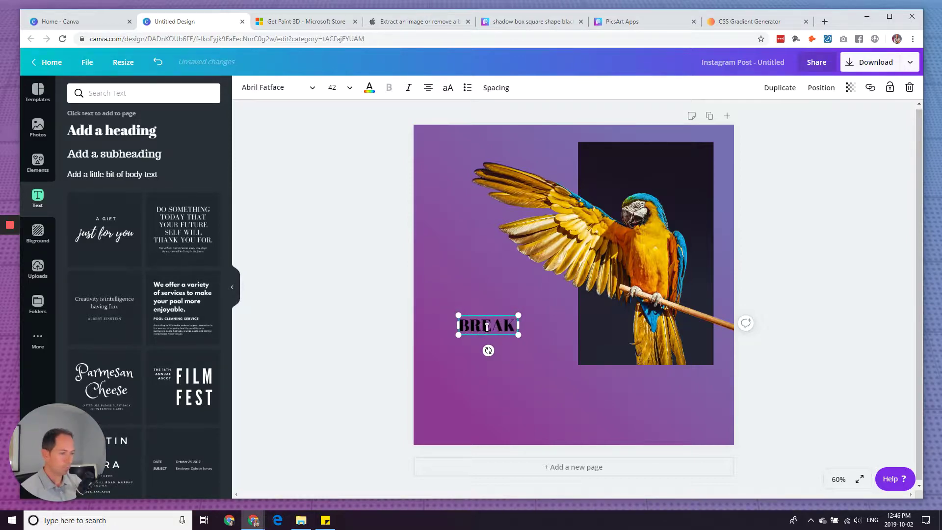
text( BOX)
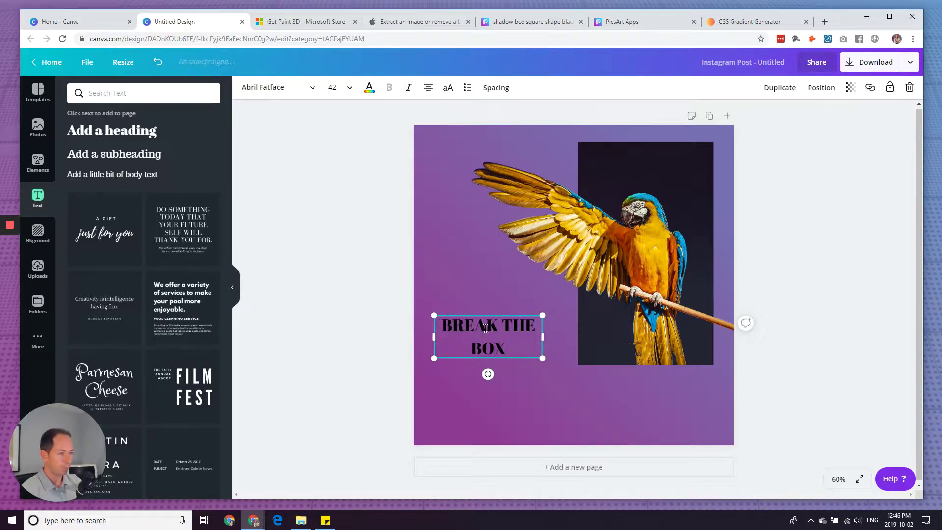
- Change the heading's font to Roboto Condensed and align its text left
key(ctrl+a)
click(268, 88)
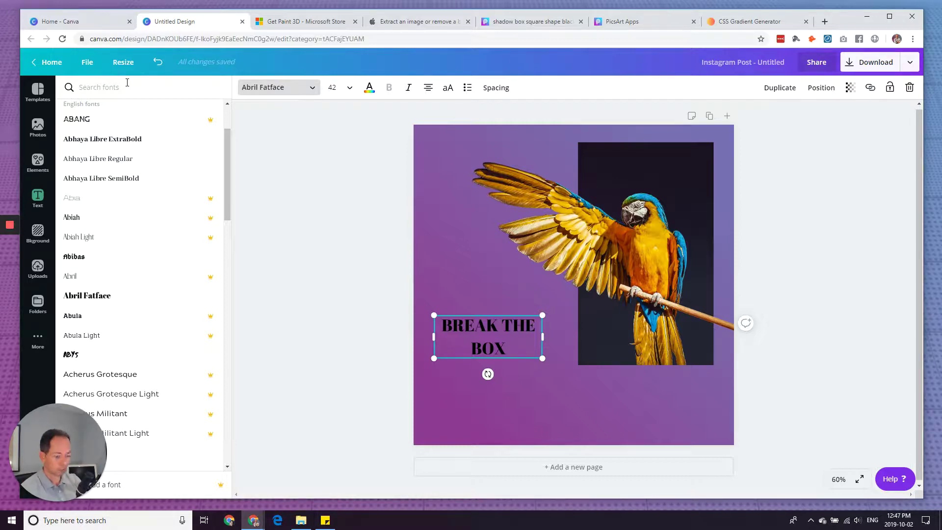
text(ROBO)
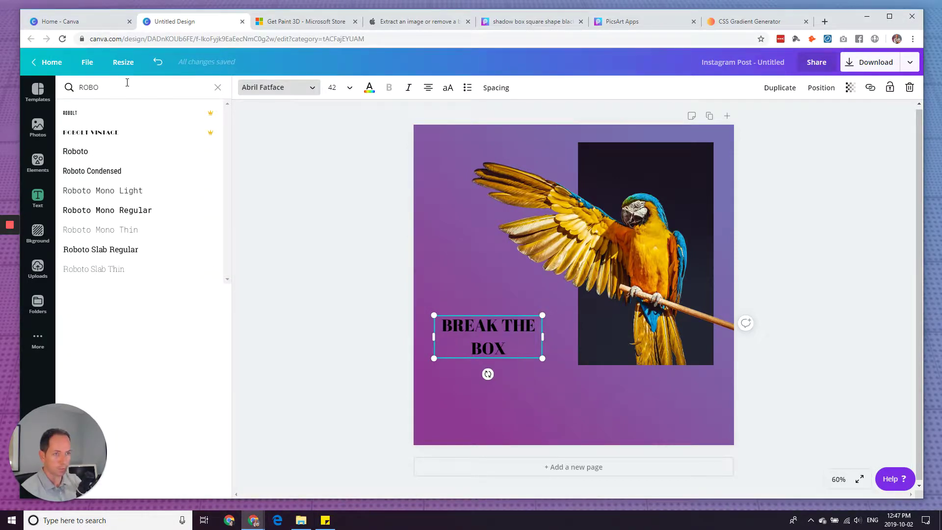
click(96, 176)
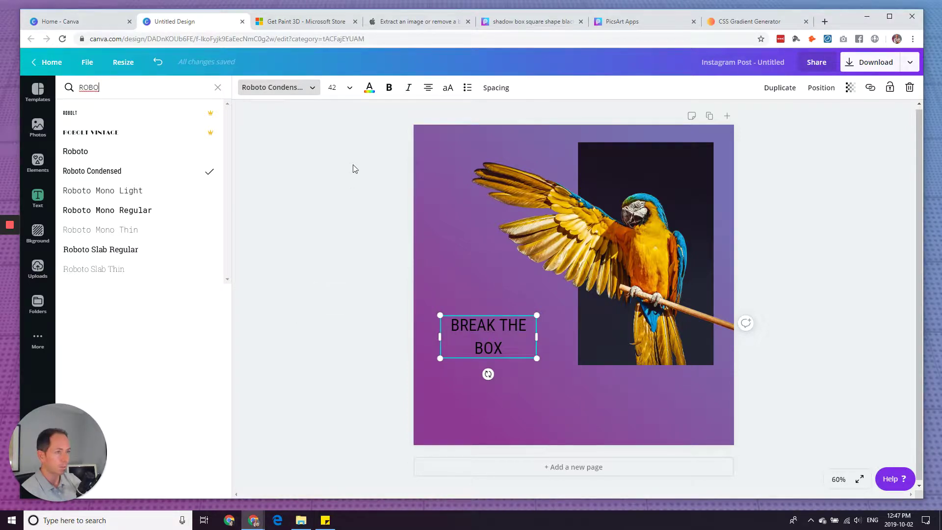
click(428, 88)
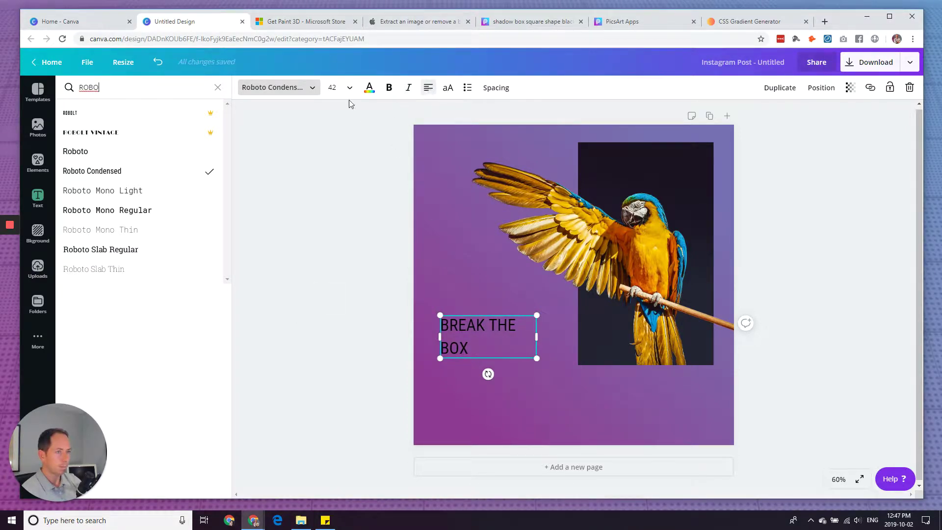
- Shift the heading slightly toward the canvas's left edge and format it in bold white
drag(470, 313, 458, 316)
click(388, 89)
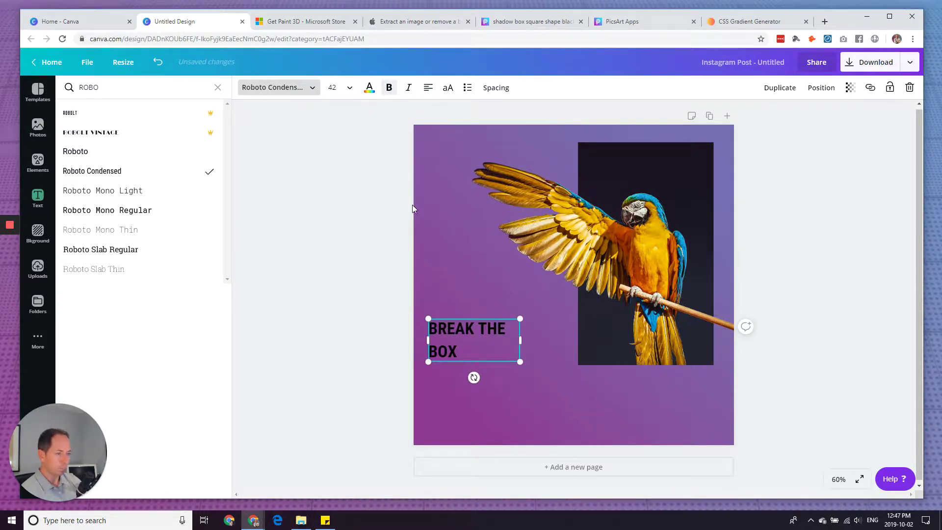
click(371, 89)
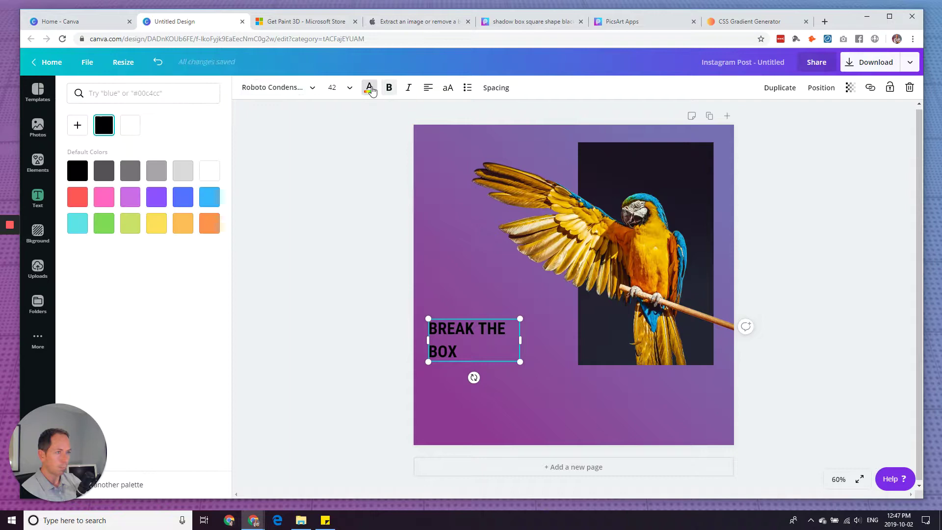
click(126, 130)
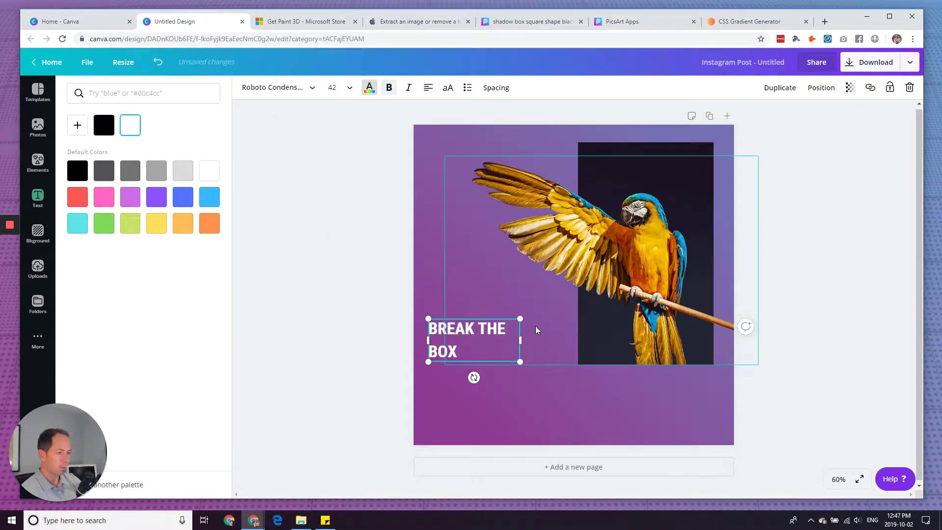
- Enlarge the heading to about size 69.9, remove its bold formatting and nudge it slightly down
drag(520, 318, 582, 290)
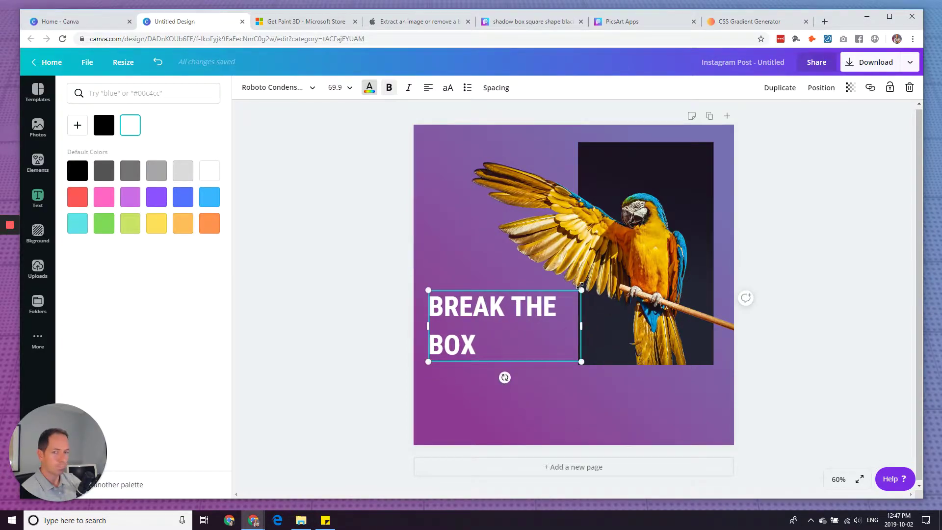
click(389, 88)
drag(466, 290, 466, 293)
click(351, 421)
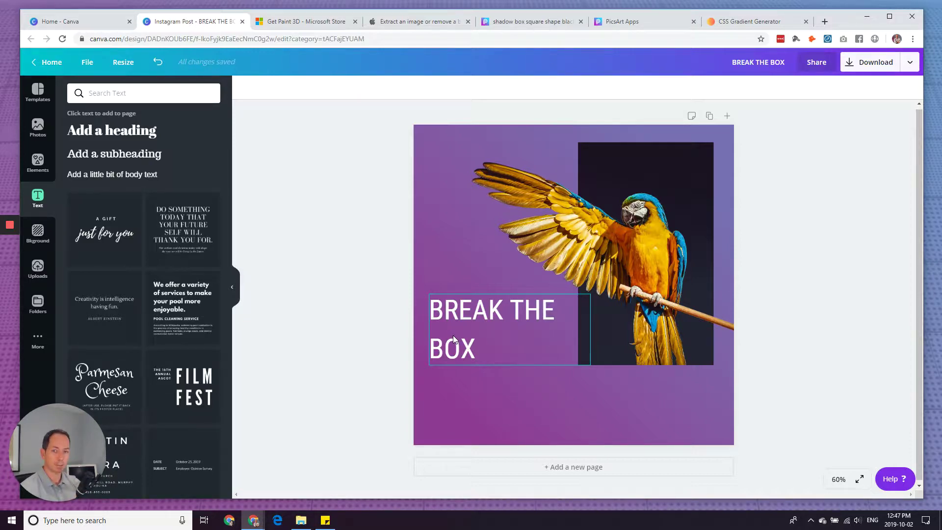
- Tighten the heading's line height to 1.02 and move it down so its last line sits near the dark panel's lower edge
click(453, 339)
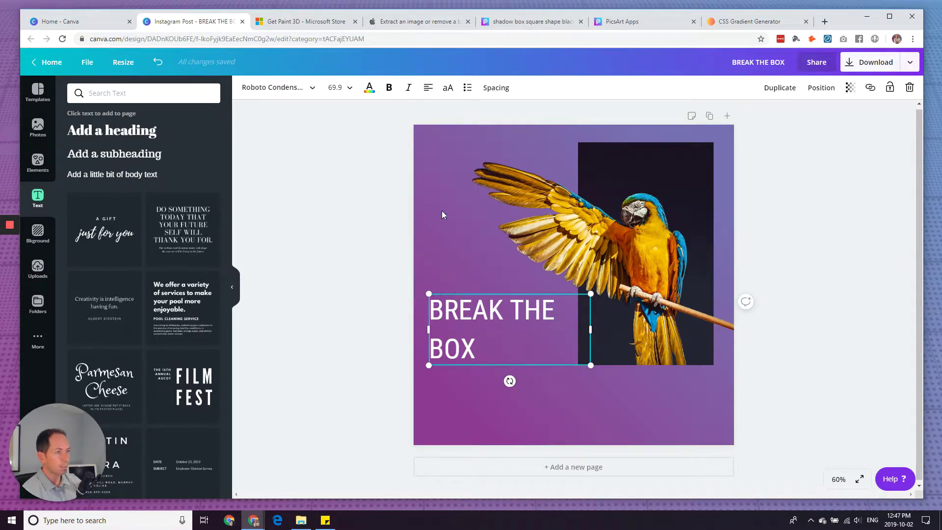
click(494, 89)
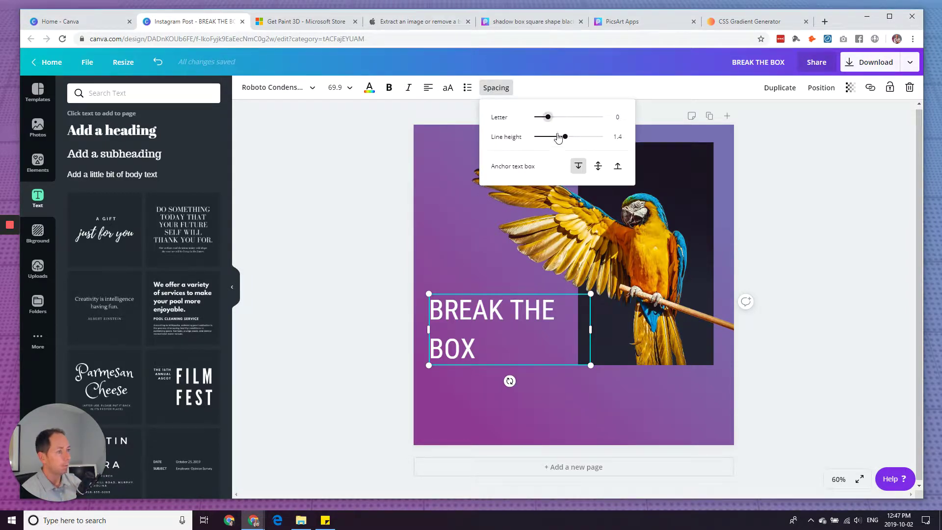
drag(564, 138, 552, 139)
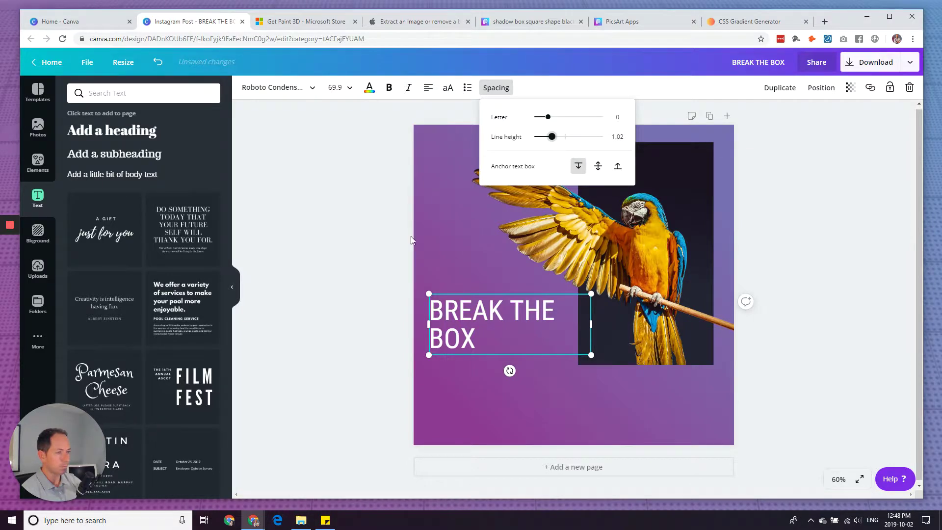
click(390, 326)
click(466, 297)
drag(466, 295, 469, 310)
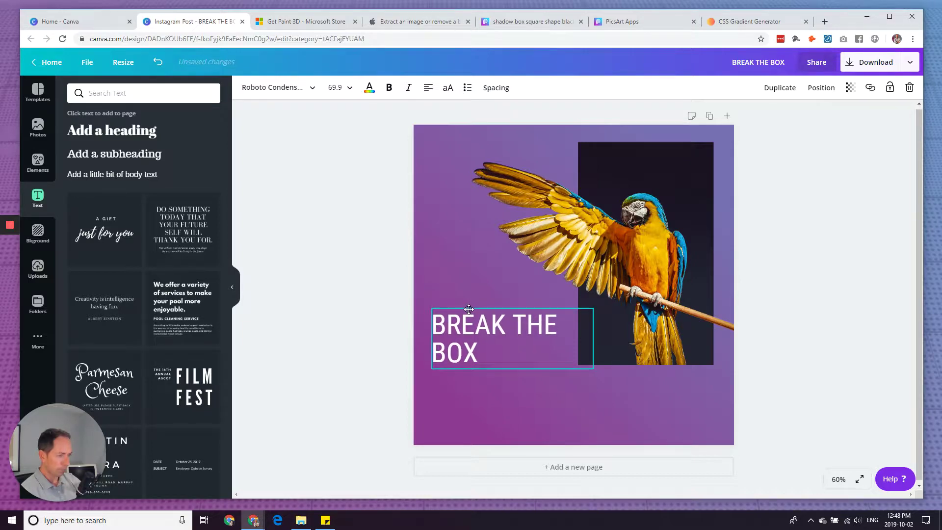
click(346, 375)
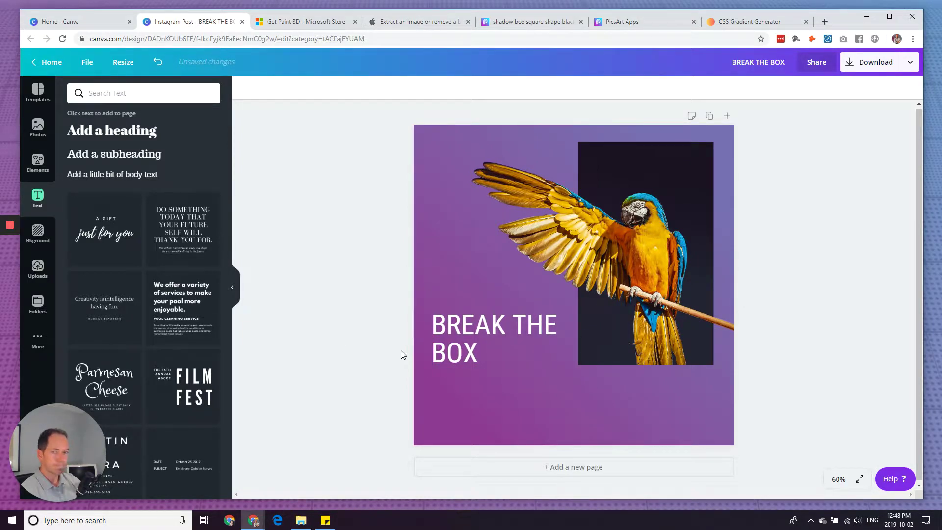
- Copy the BREAK THE BOX heading and place the duplicate directly above the original, aligned to its left edge
click(480, 330)
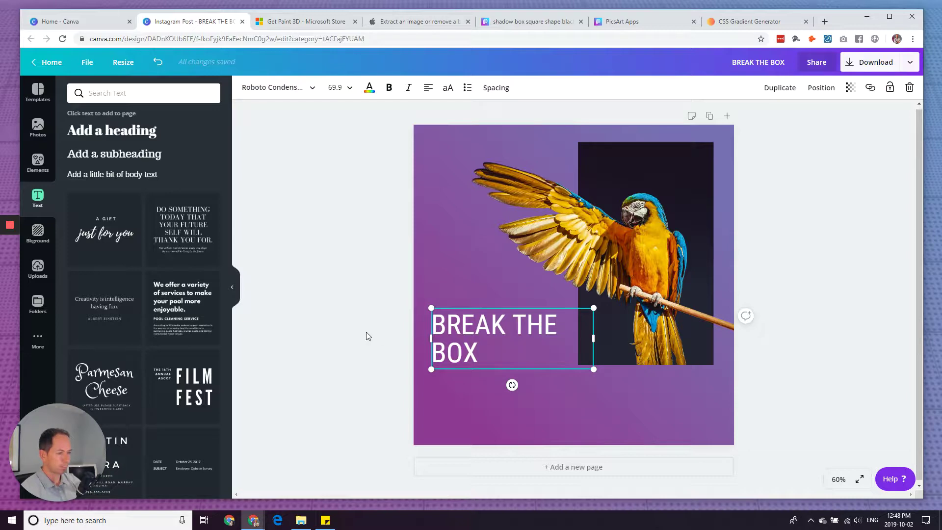
click(386, 376)
click(450, 324)
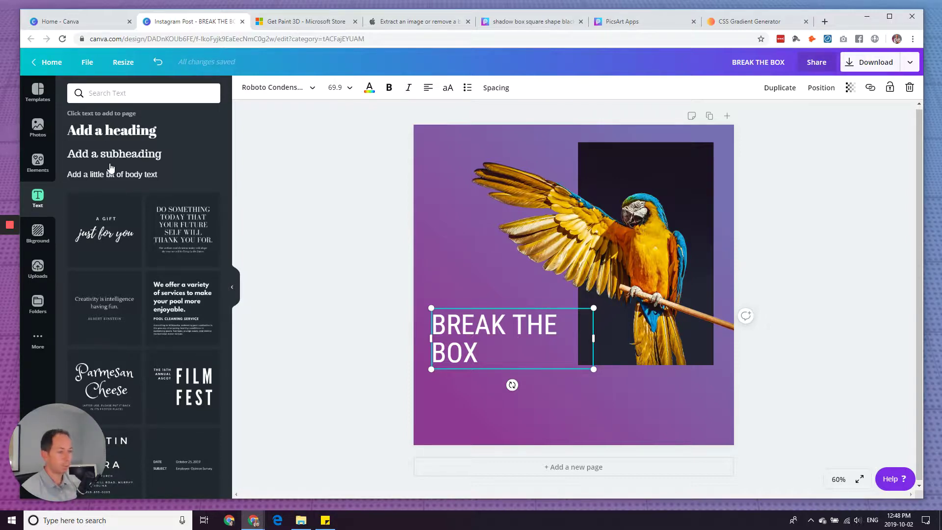
click(374, 329)
click(451, 326)
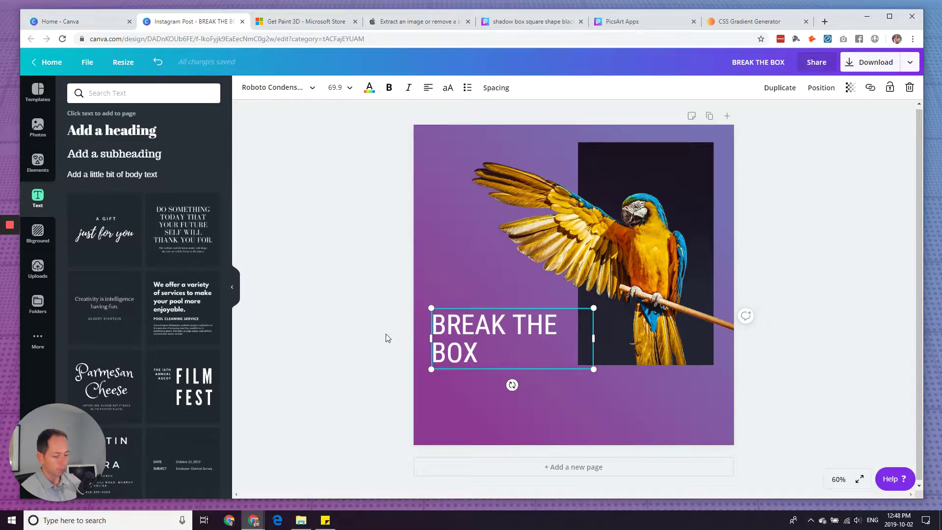
click(386, 339)
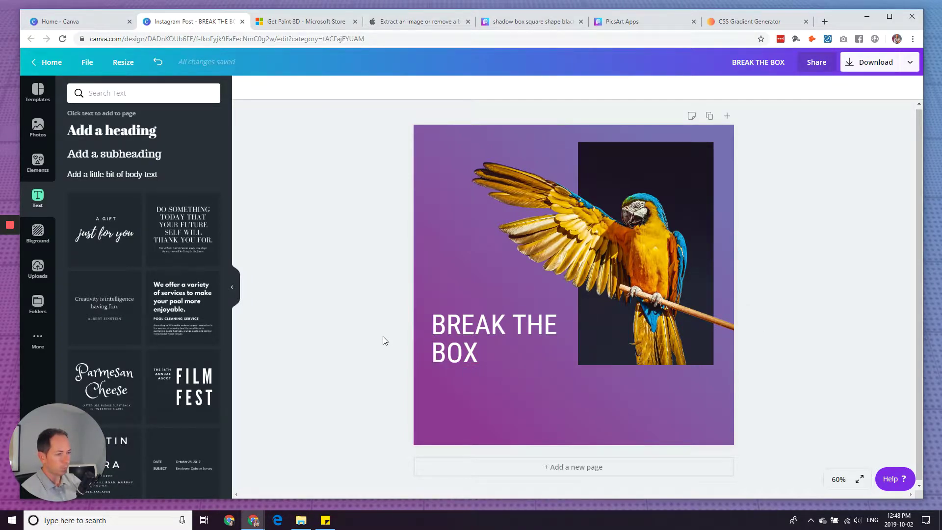
key(ctrl+v)
drag(452, 325, 452, 264)
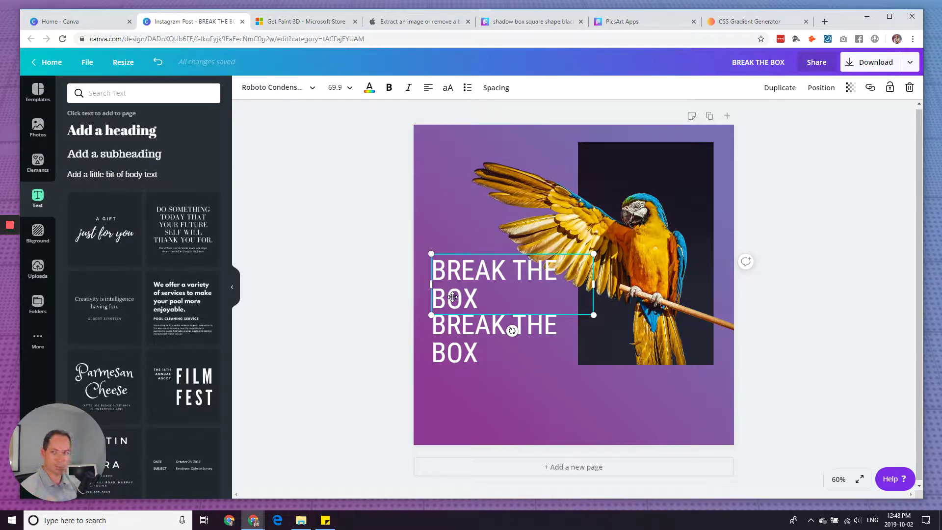
- Replace the upper duplicate's text with "DESIGN TIP" and widen its text box slightly
double_click(452, 297)
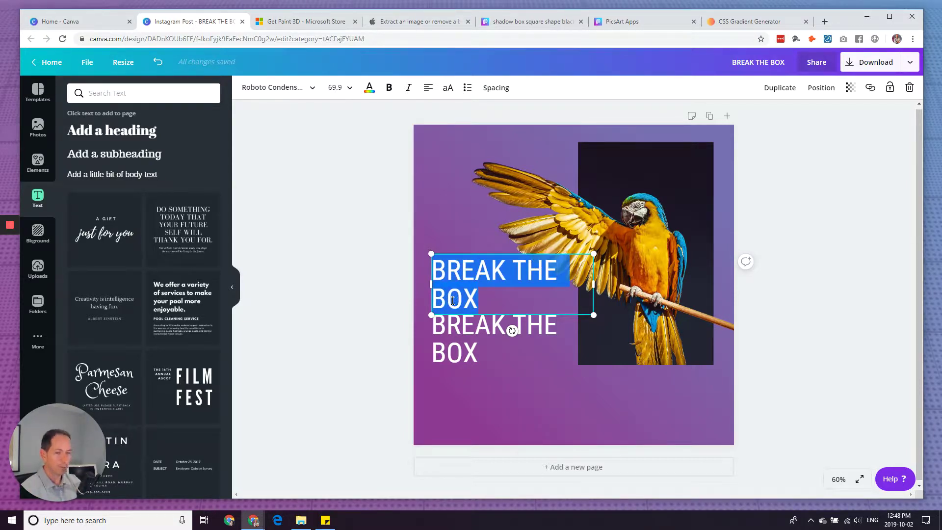
text(D)
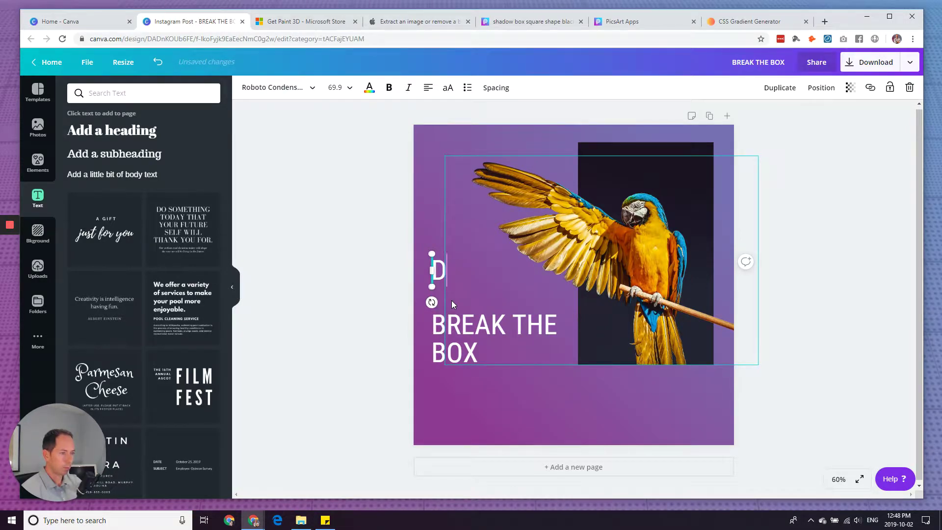
text(ESIGN T)
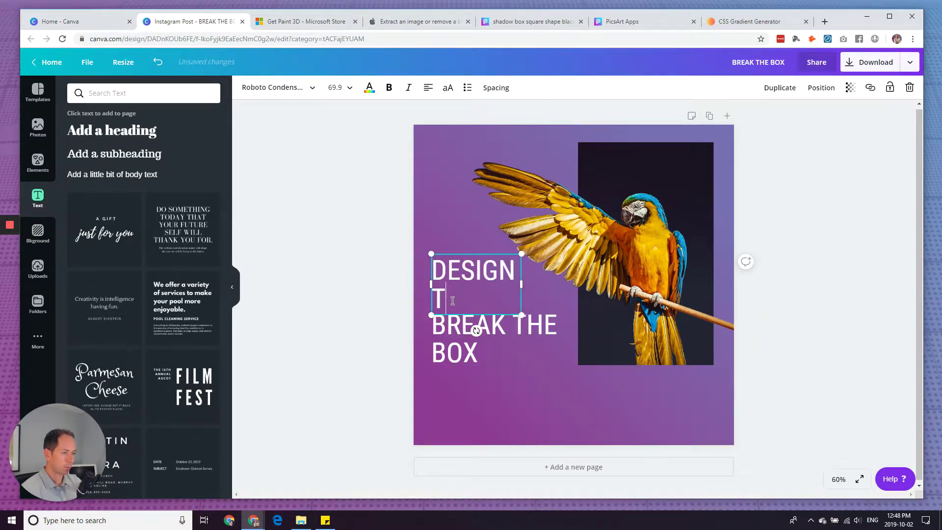
text(IP)
drag(545, 285, 558, 283)
- Set the font size of the DESIGN TIP text to 45
double_click(446, 292)
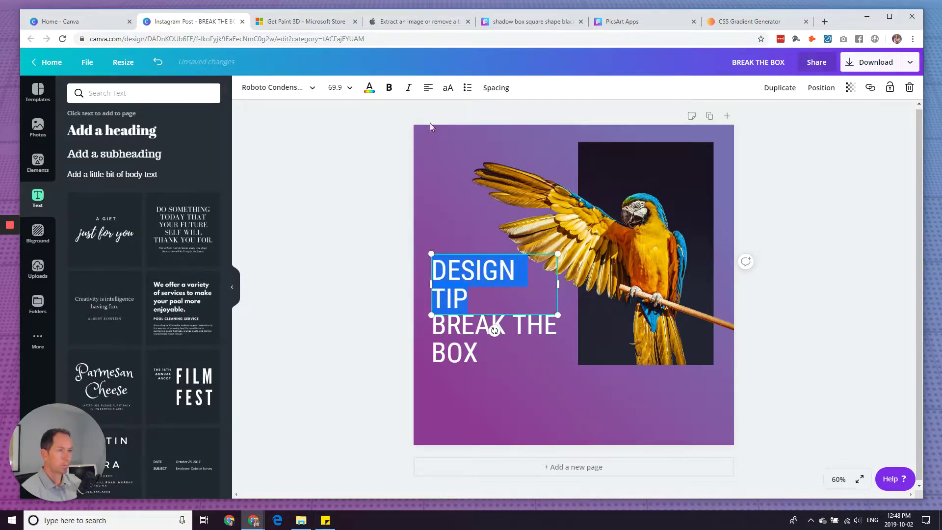
click(333, 87)
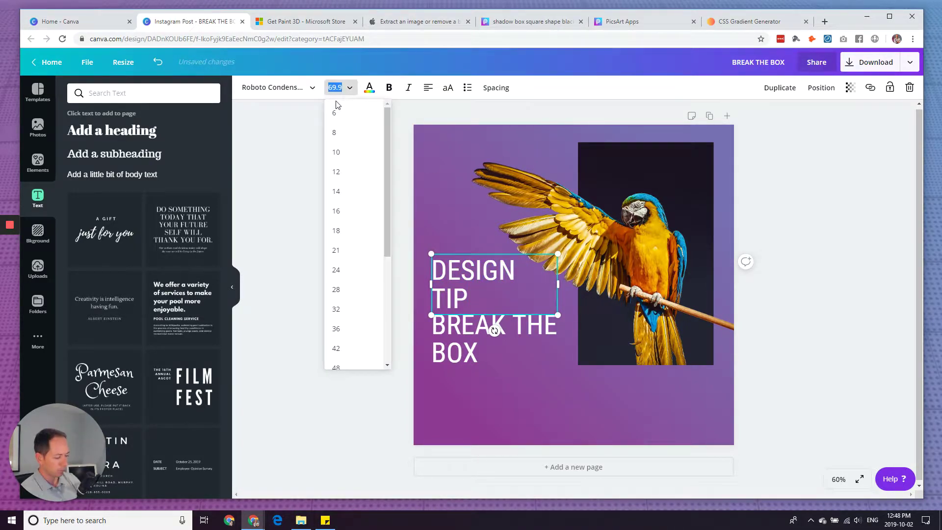
text(45)
key(Return)
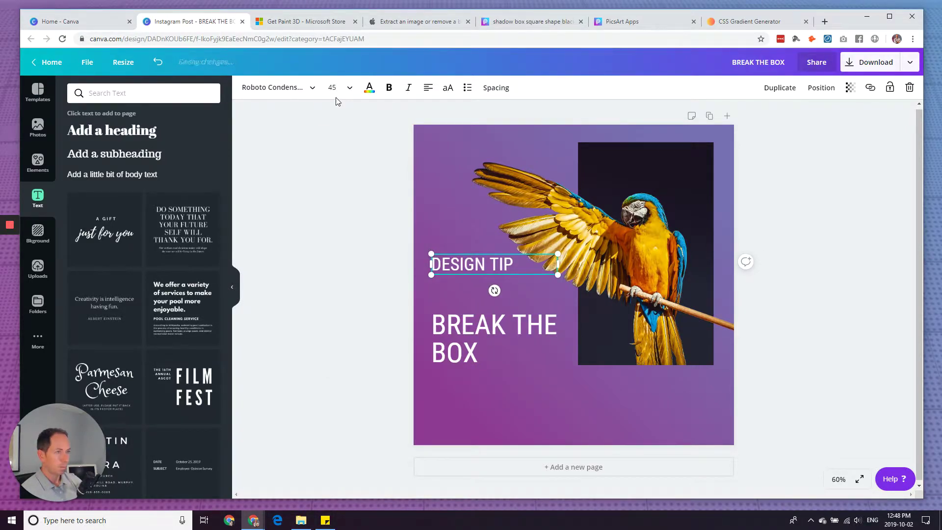
- Set the DESIGN TIP text's font size to 40 and move it down to sit directly above the BREAK THE BOX heading
click(332, 87)
text(40)
key(Return)
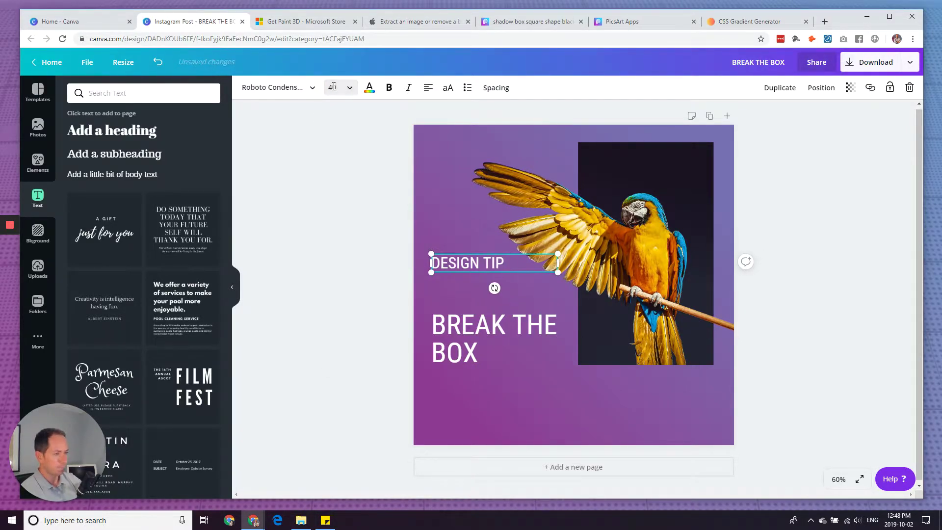
drag(461, 252, 462, 291)
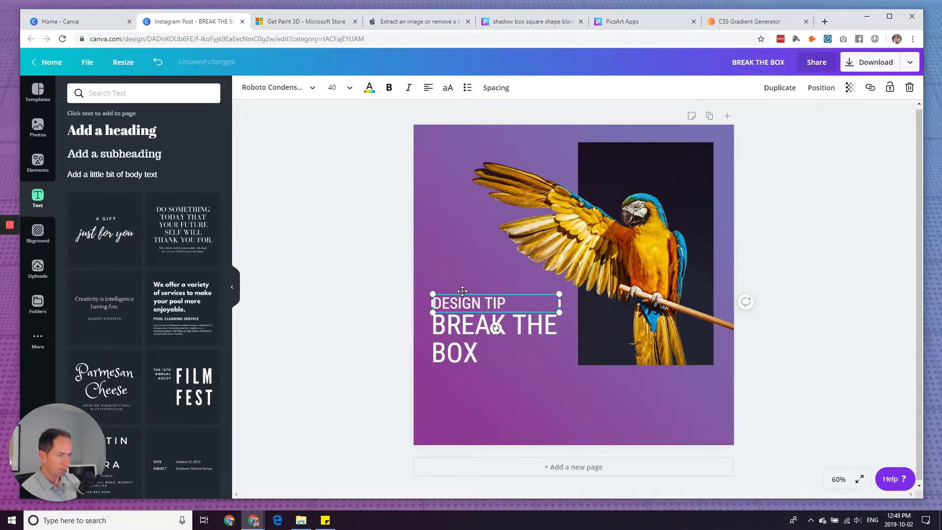
click(391, 315)
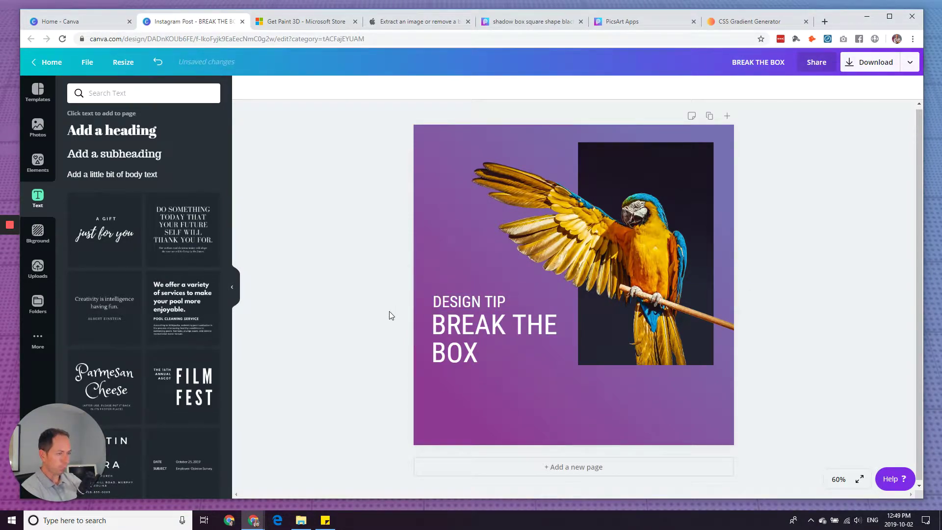
- Nudge the DESIGN TIP text up slightly to widen its gap above the BREAK THE BOX heading
click(461, 301)
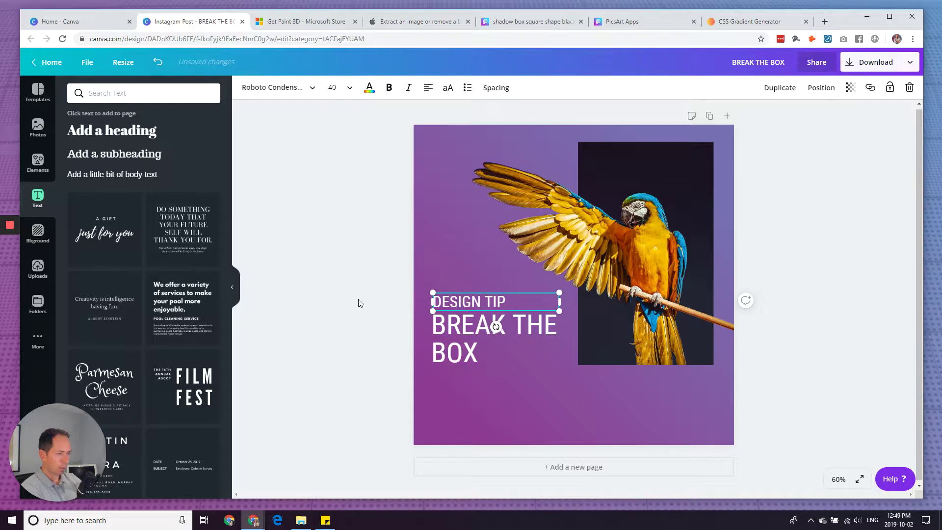
click(505, 293)
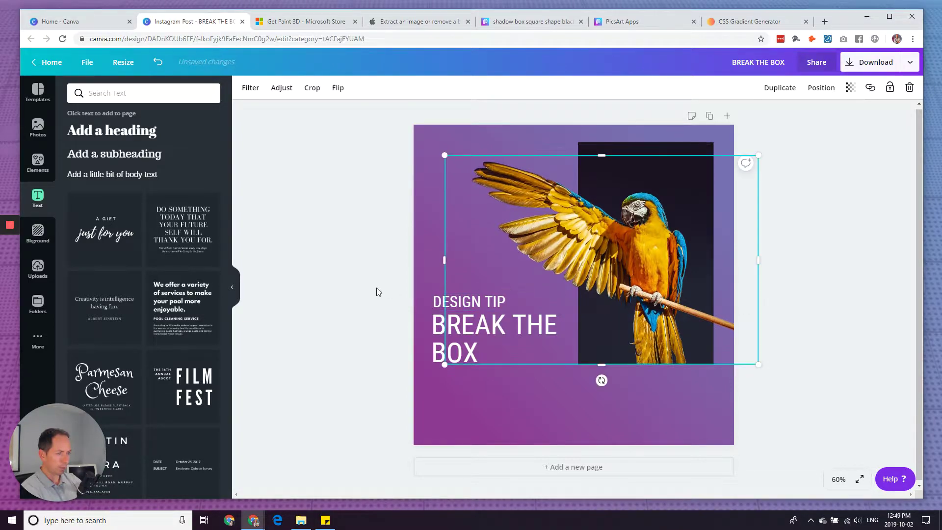
click(438, 301)
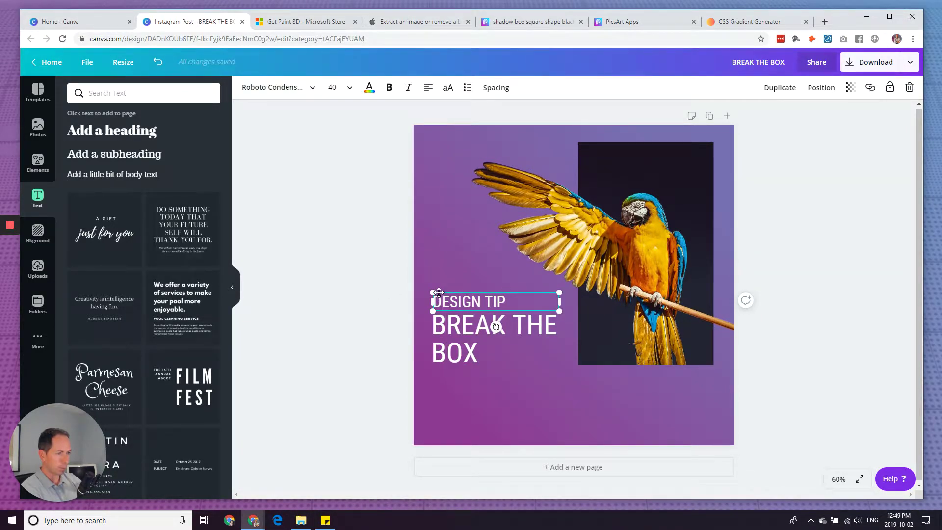
click(379, 306)
click(439, 301)
click(345, 314)
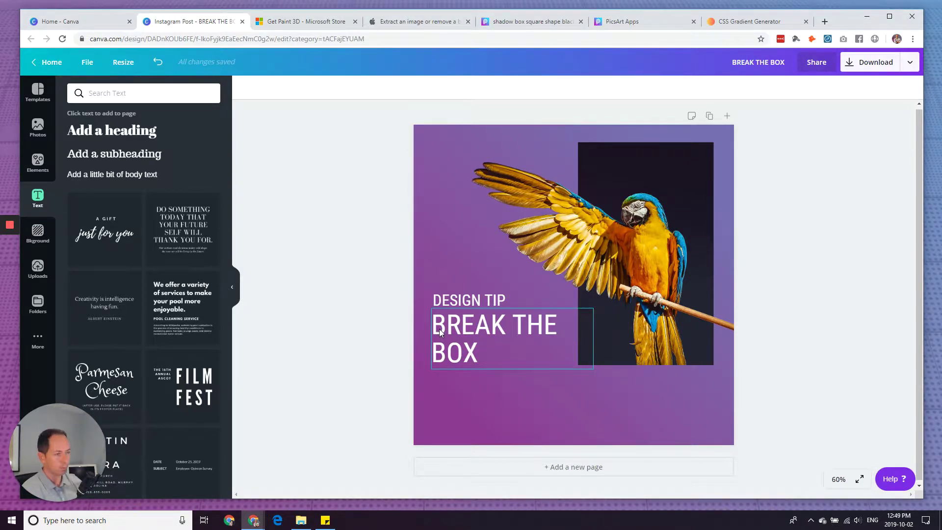
click(452, 302)
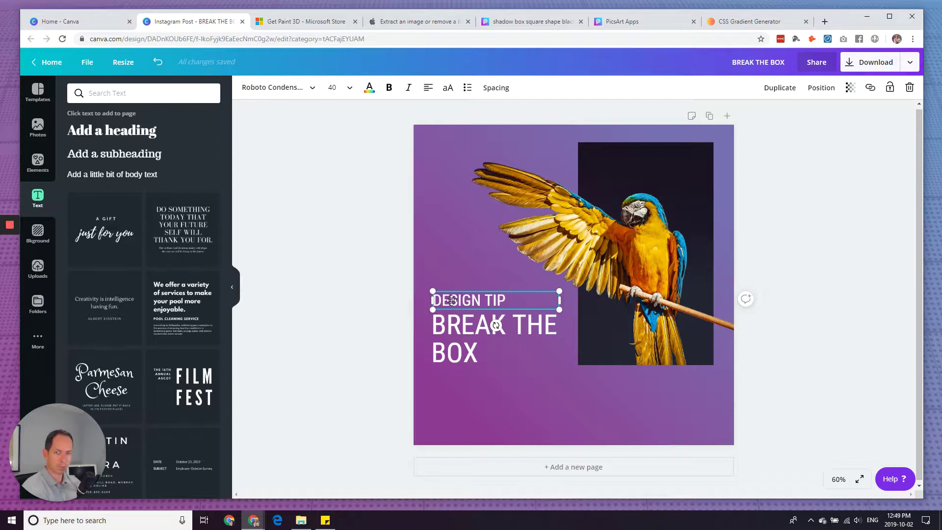
click(360, 339)
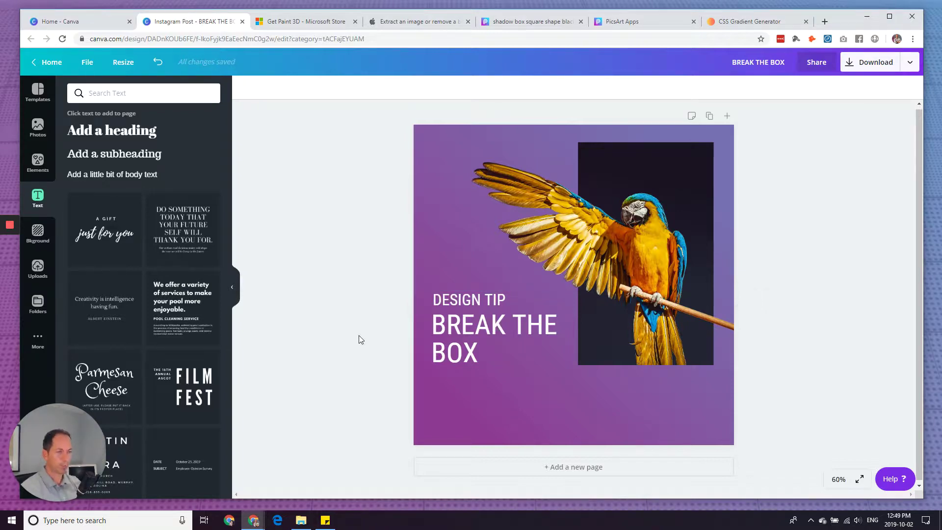
- Reduce the DESIGN TIP text's font size to 36
click(459, 299)
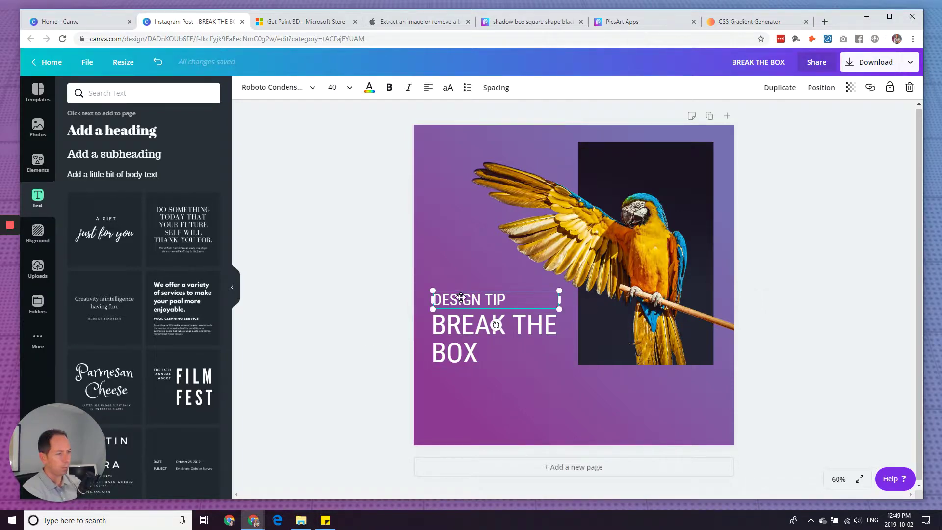
click(333, 87)
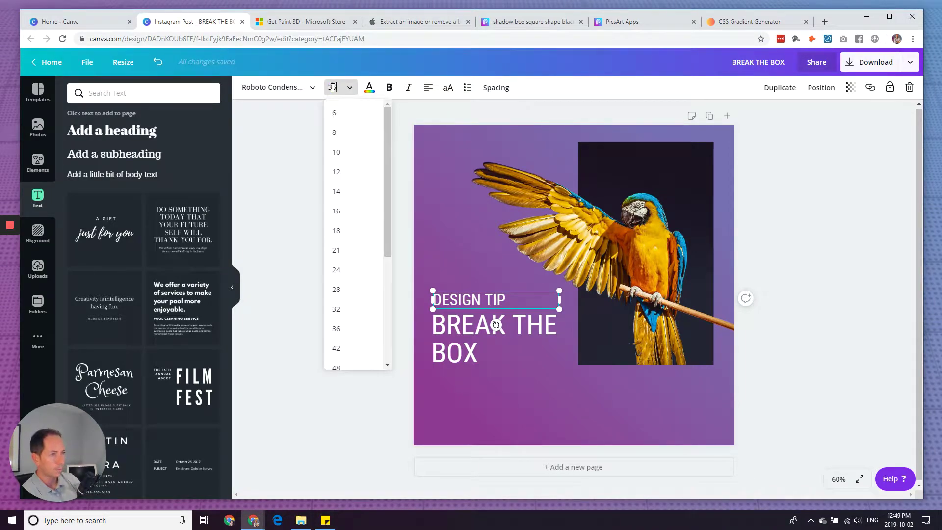
key(Return)
click(303, 215)
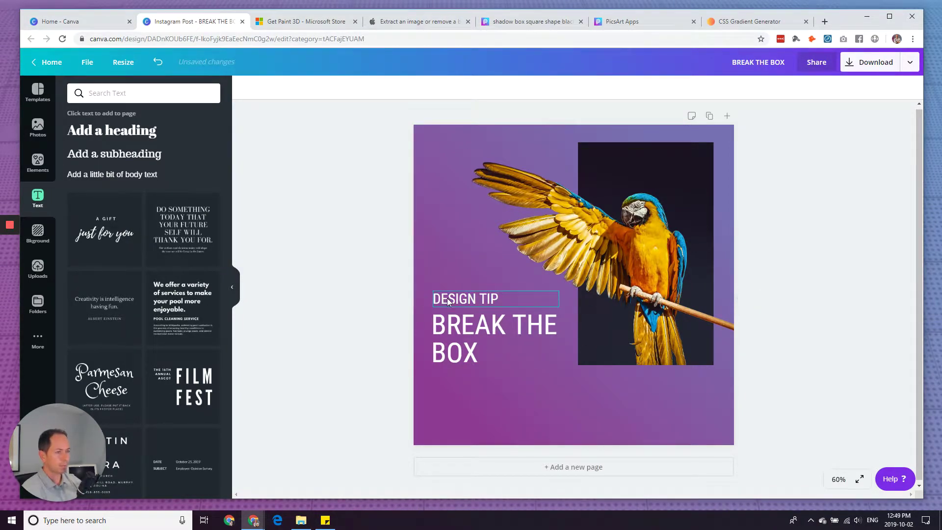
- Nudge the smaller DESIGN TIP text down slightly, closer to the BREAK THE BOX heading
click(446, 299)
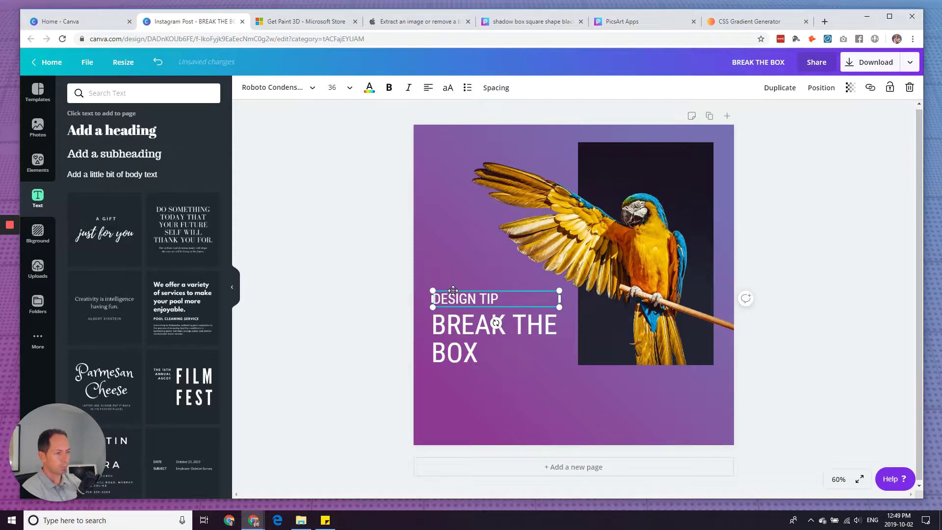
click(517, 293)
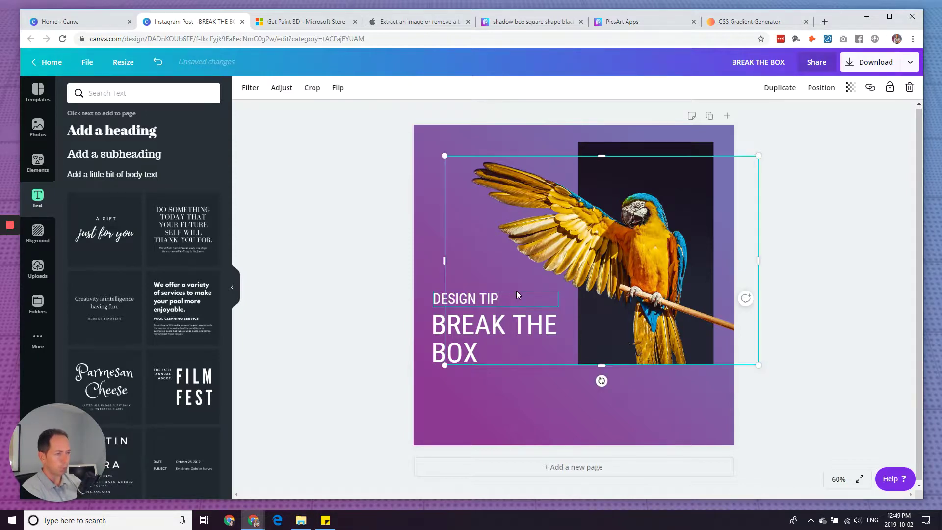
click(438, 295)
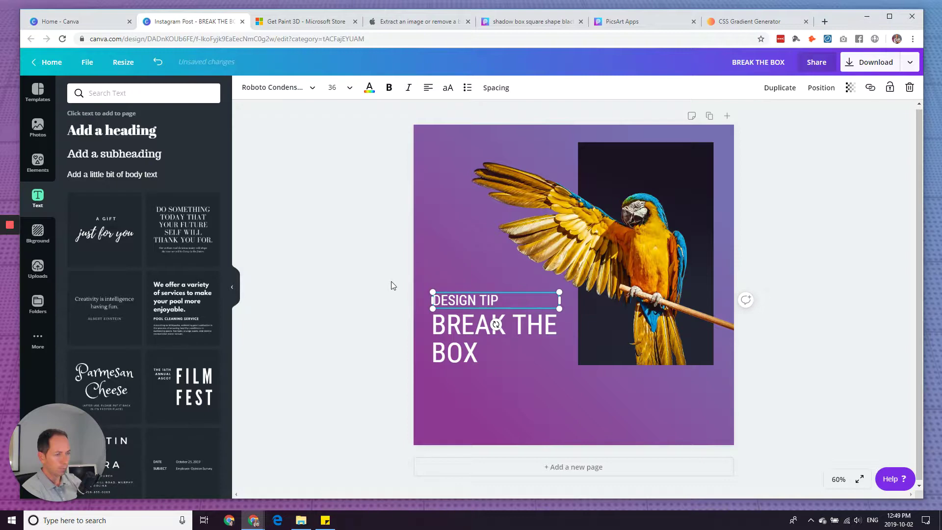
click(391, 281)
- Set the transparency of the DESIGN TIP text to 65 so it recedes behind the main heading
click(440, 304)
click(851, 88)
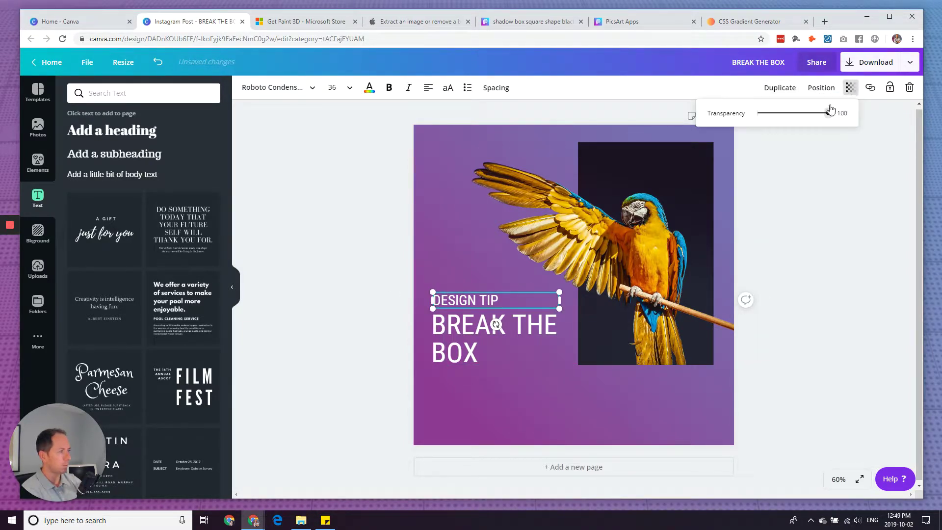
drag(830, 113, 803, 125)
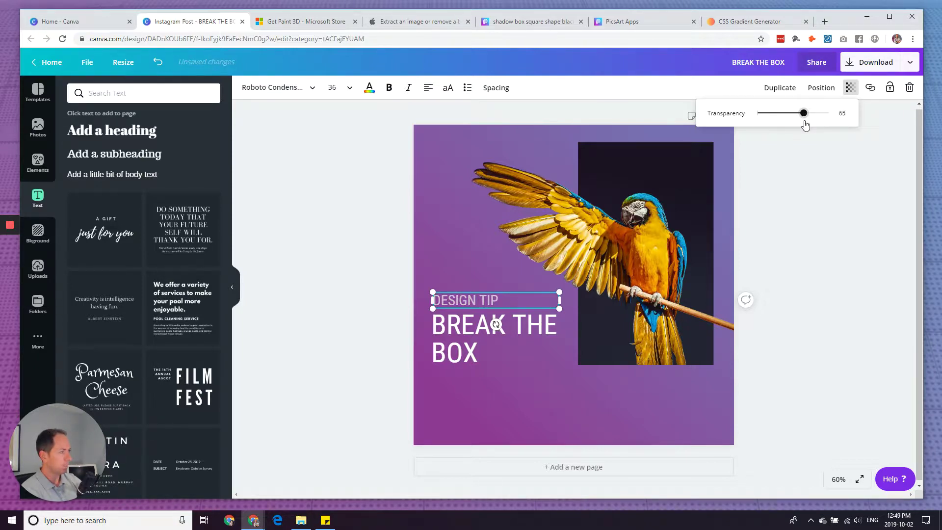
drag(803, 120, 804, 119)
click(332, 264)
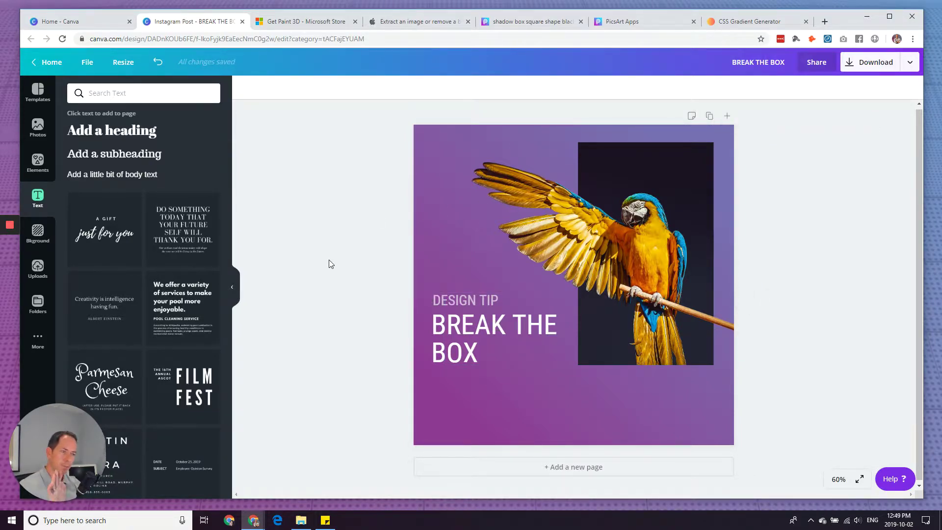
click(451, 299)
click(364, 365)
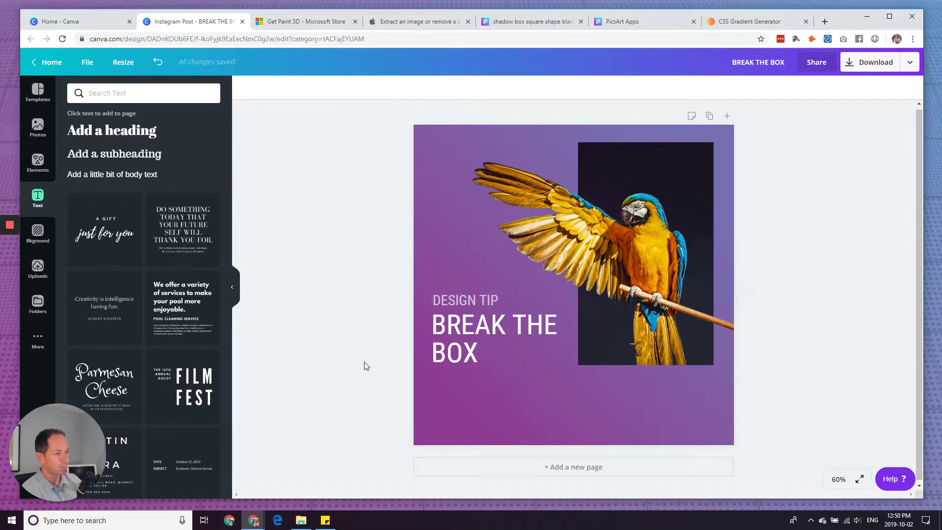
- Nudge the BREAK THE BOX heading and the DESIGN TIP text down together by a few small increments
click(446, 349)
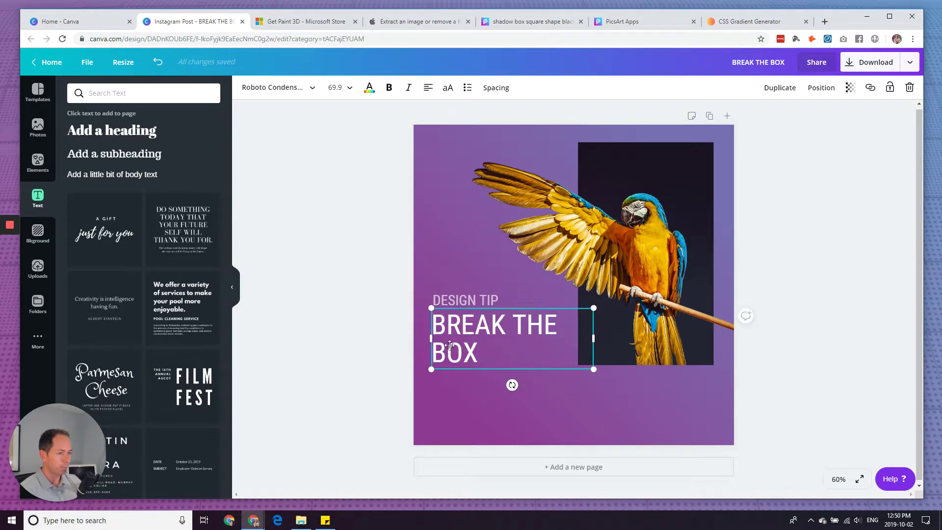
shift+click(461, 299)
key(Down)
key(Down)
key(Down)
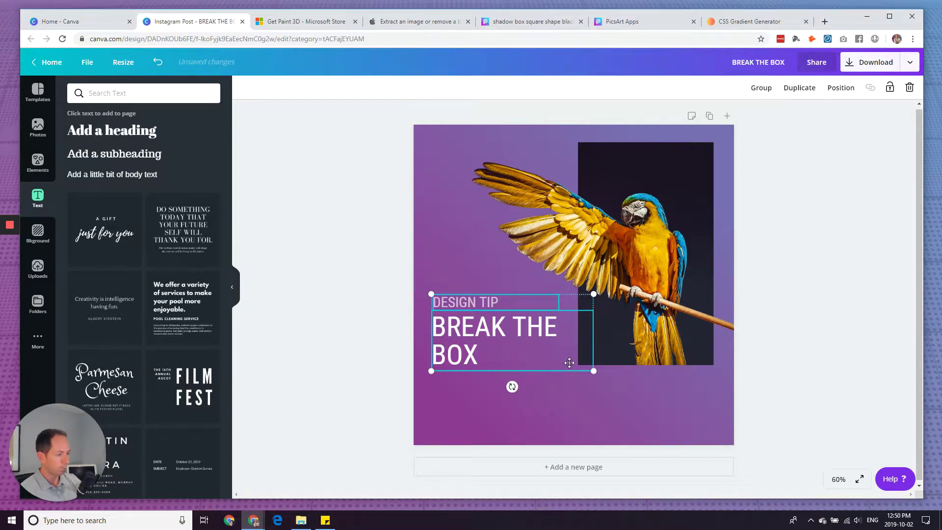
click(319, 414)
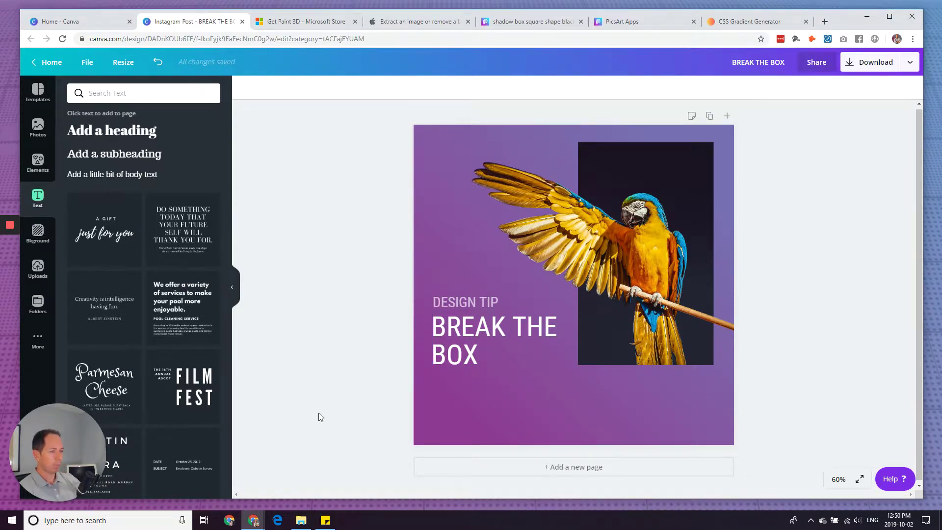
- Nudge the BREAK THE BOX heading up slightly, and shift both text lines up together to line up with the dark panel's lower edge
click(444, 351)
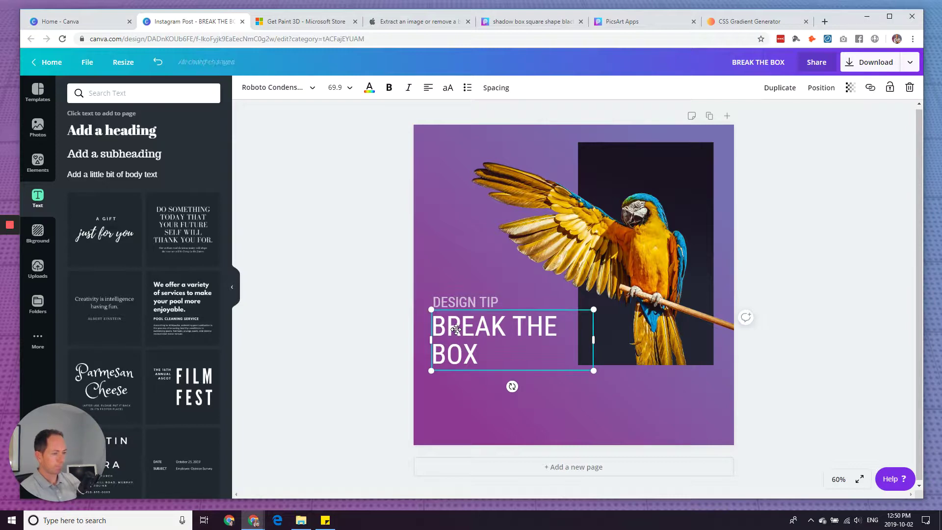
click(355, 358)
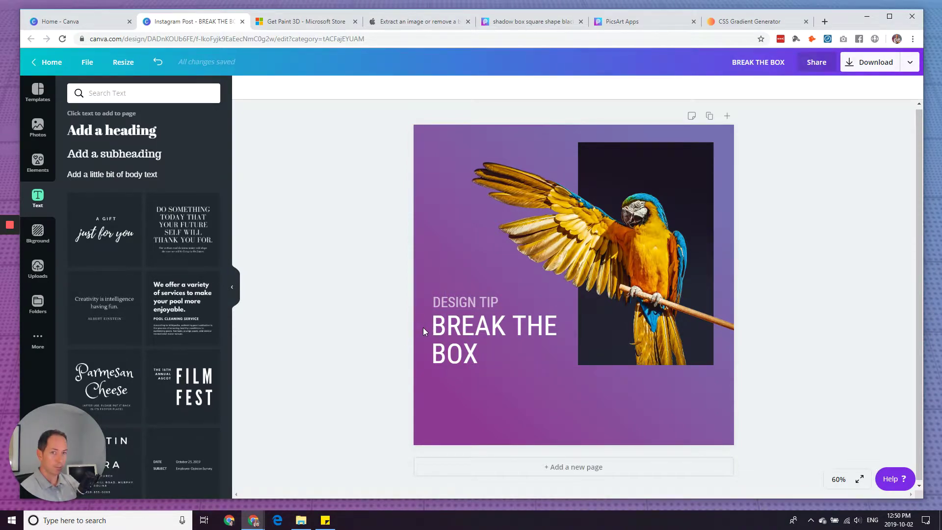
click(449, 326)
shift+click(458, 298)
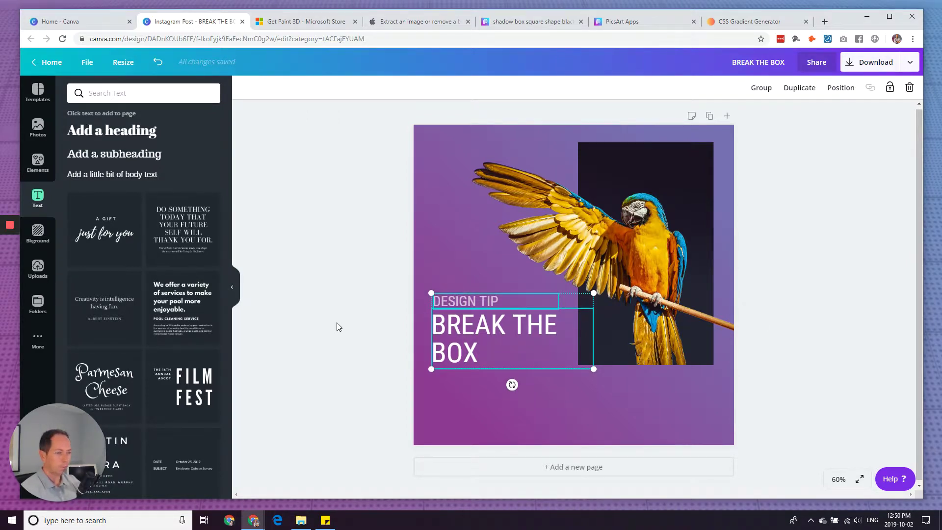
click(351, 403)
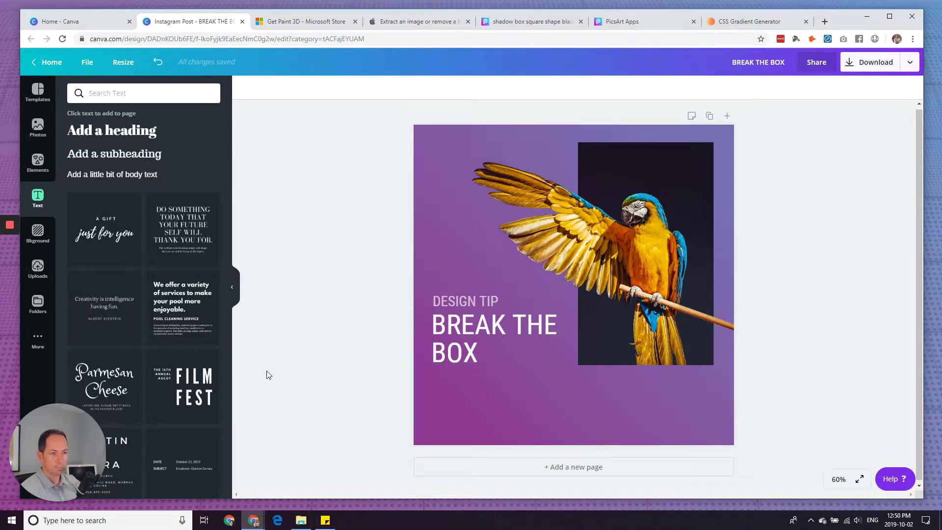
- Add the one-line white Just Enough Design logo from the uploaded images and place it below the heading, near the design's lower edge
click(38, 269)
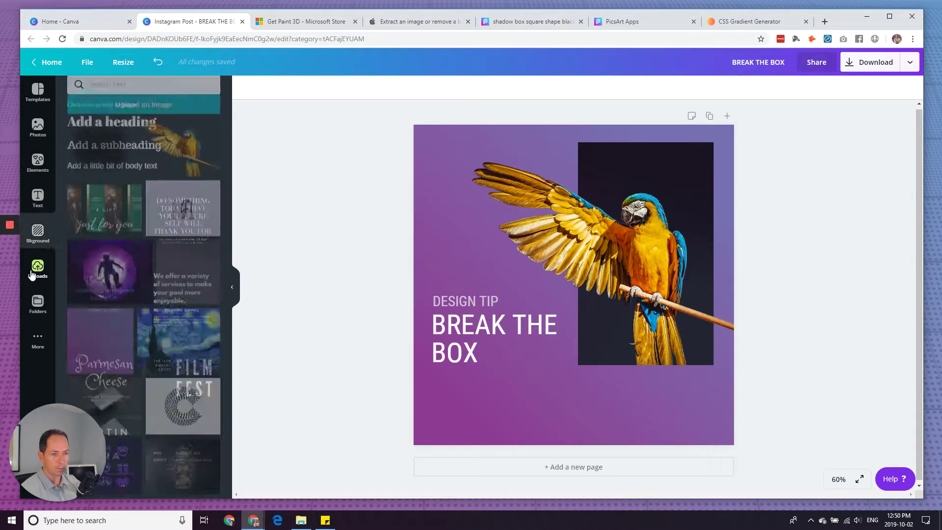
scroll(154, 339, down, 5)
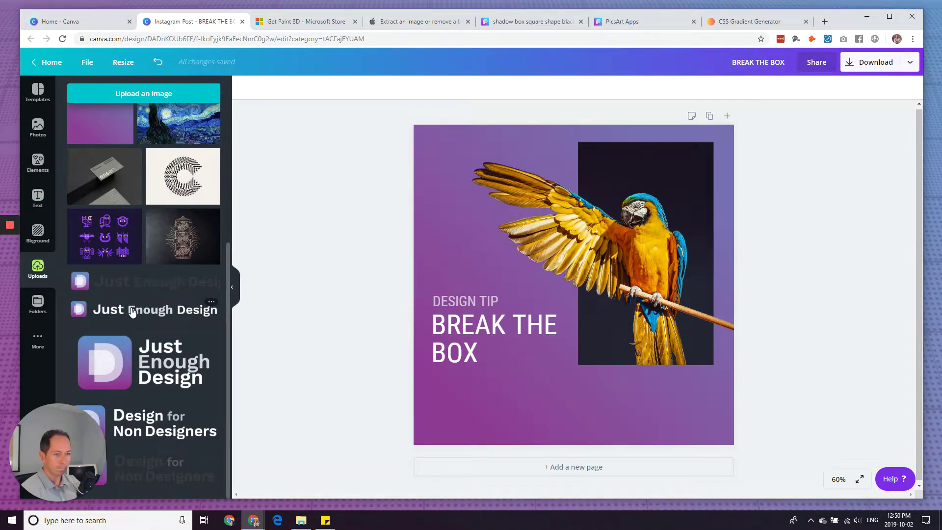
drag(132, 312, 639, 222)
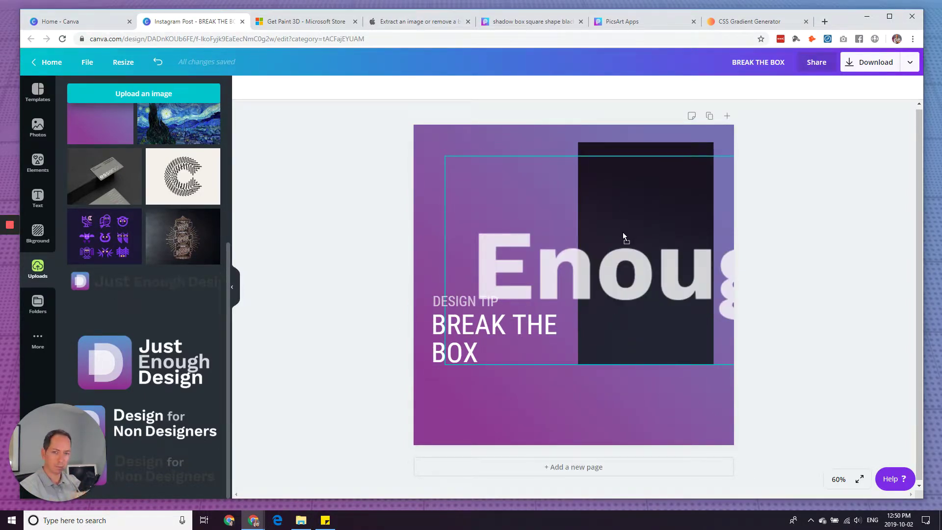
drag(623, 232, 126, 360)
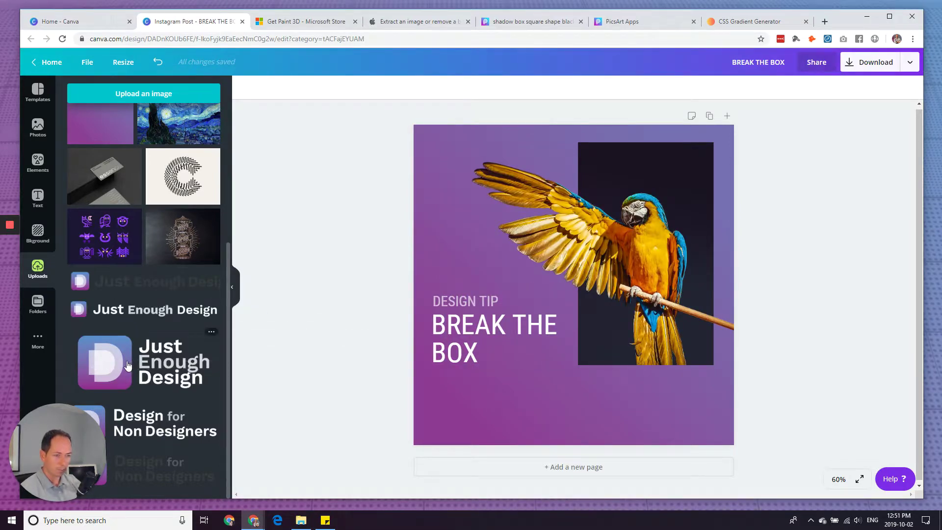
click(131, 310)
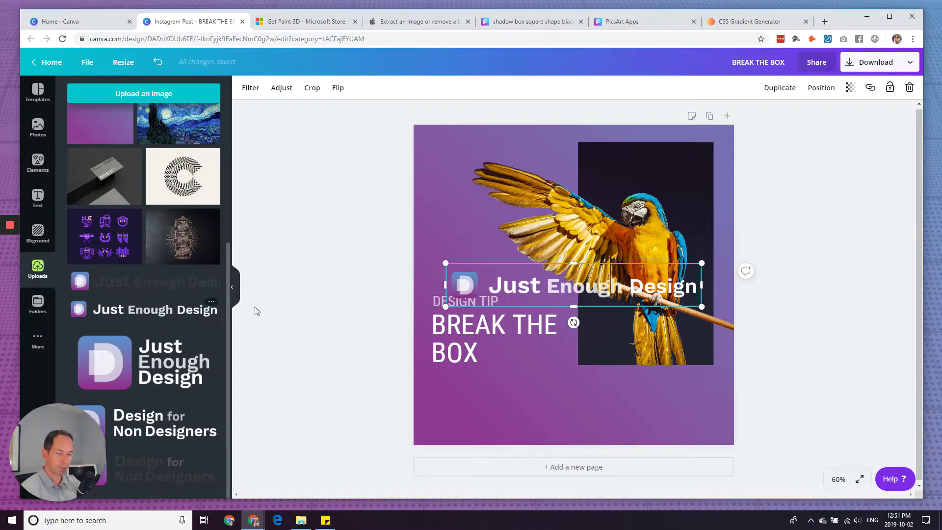
drag(517, 296, 517, 420)
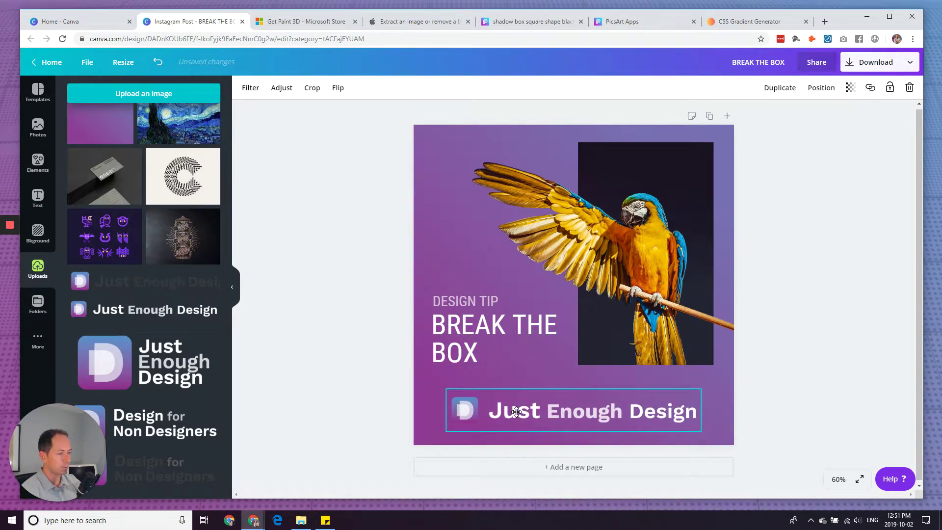
click(393, 380)
- Try to shrink the Just Enough Design logo from its upper-left corner and undo the resize
click(519, 411)
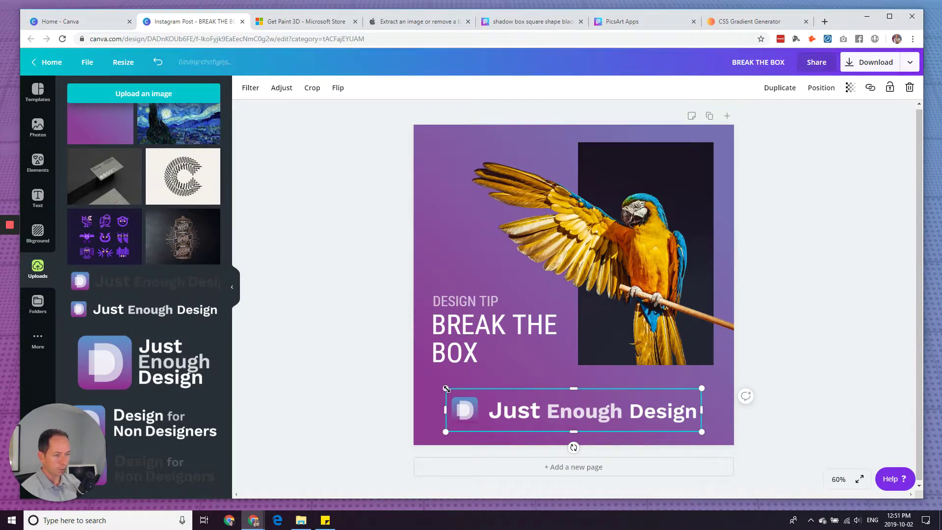
drag(446, 389, 480, 392)
key(ctrl+z)
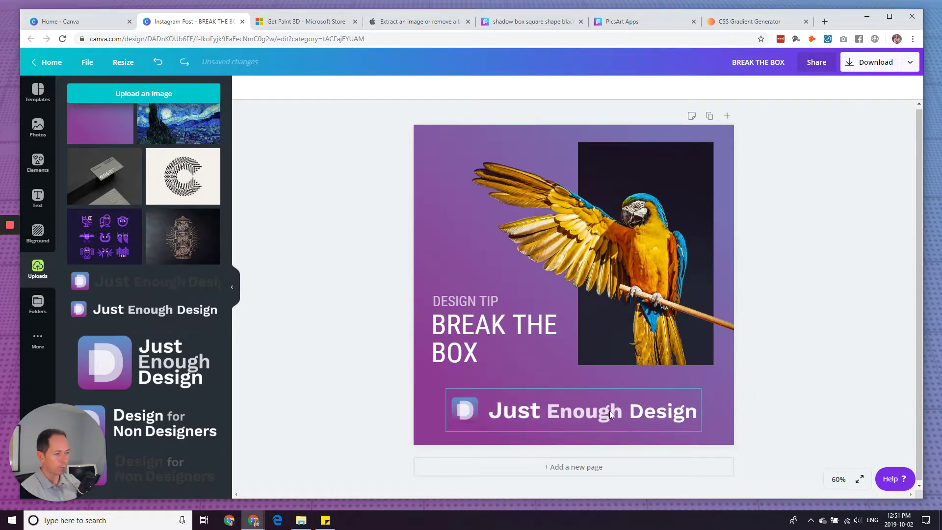
- Shrink the Just Enough Design logo to about half its width and shift it right to sit under the dark panel
click(528, 410)
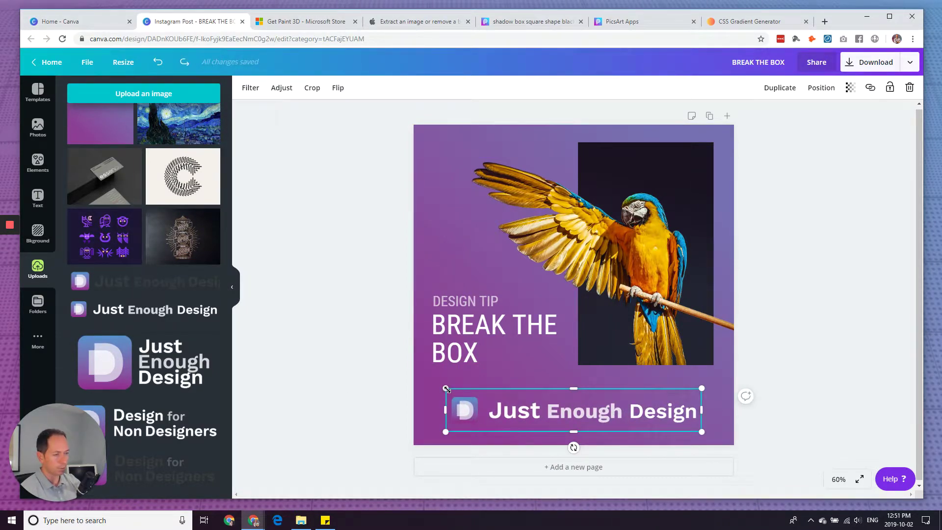
drag(447, 389, 512, 387)
key(shift+Right)
key(shift+Right)
key(shift+Right)
key(shift+Right)
key(shift+Right)
key(shift+Right)
key(shift+Right)
key(shift+Right)
key(shift+Right)
key(shift+Right)
key(shift+Right)
key(shift+Right)
key(shift+Right)
key(shift+Right)
key(shift+Right)
key(shift+Right)
key(shift+Right)
key(shift+Right)
key(shift+Right)
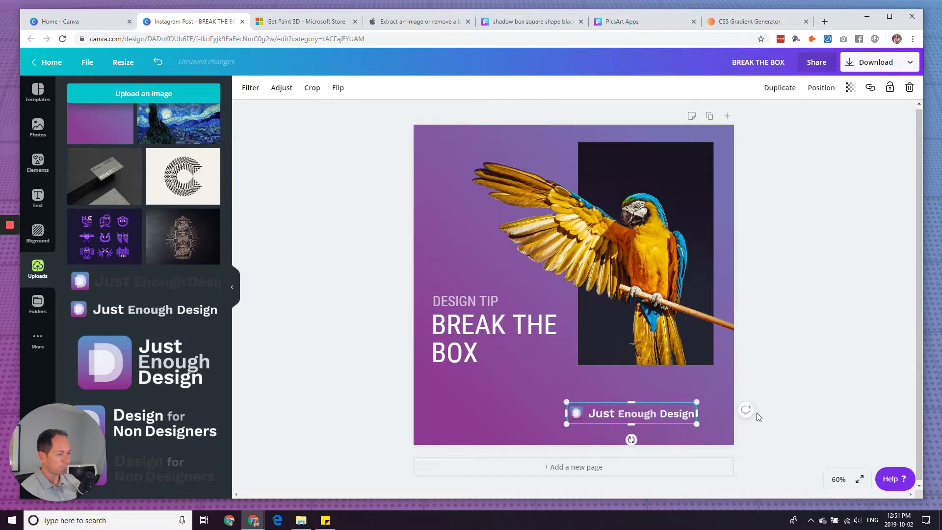
click(781, 423)
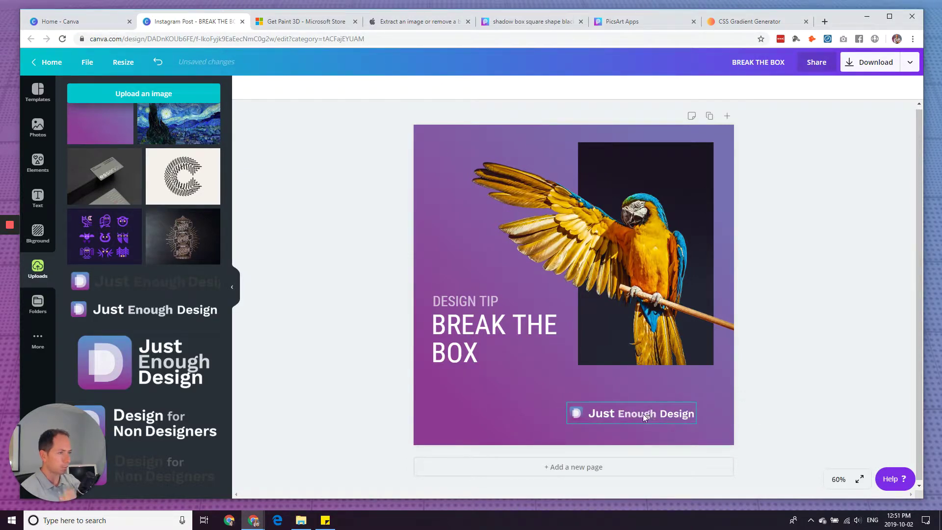
- Move the Just Enough Design logo to the horizontal centre of the design, slightly closer to the lower edge
drag(633, 403, 575, 419)
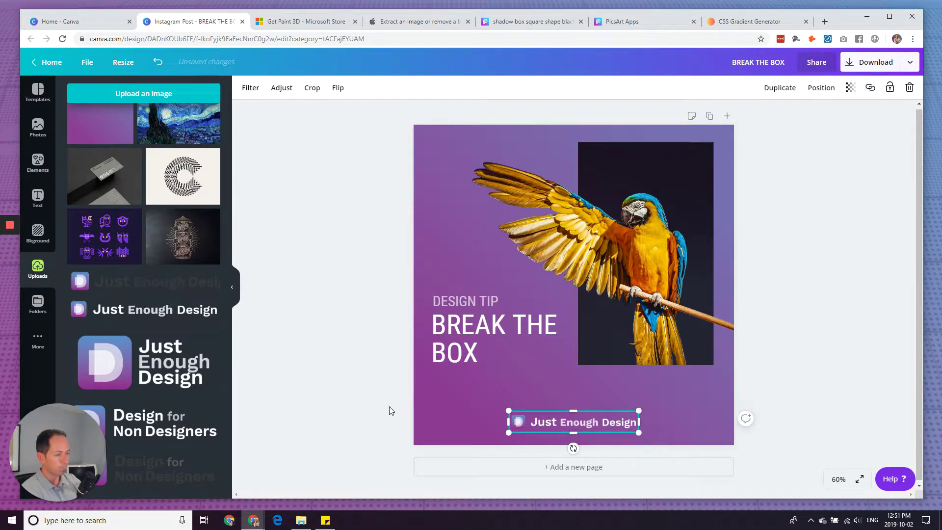
click(367, 430)
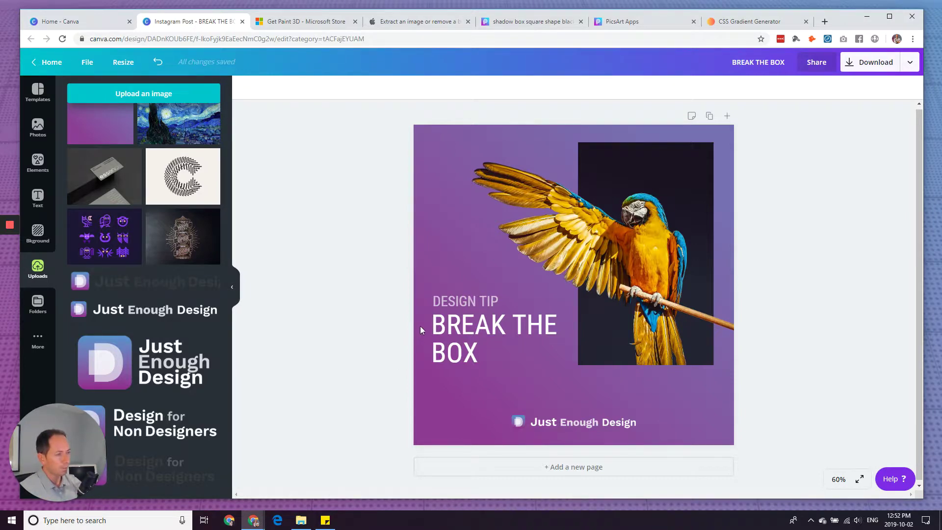
- Duplicate the parrot image and move the copy down over the lower part of the design
click(596, 258)
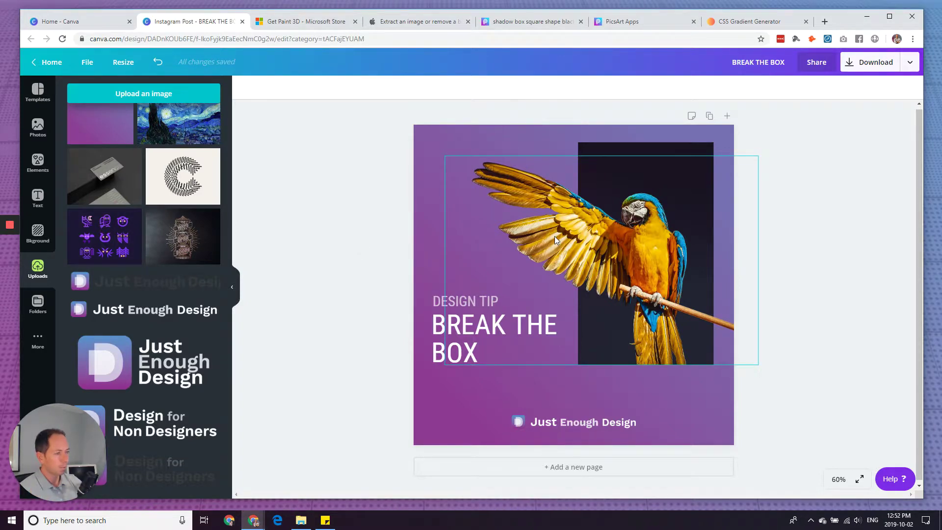
click(359, 252)
key(ctrl+v)
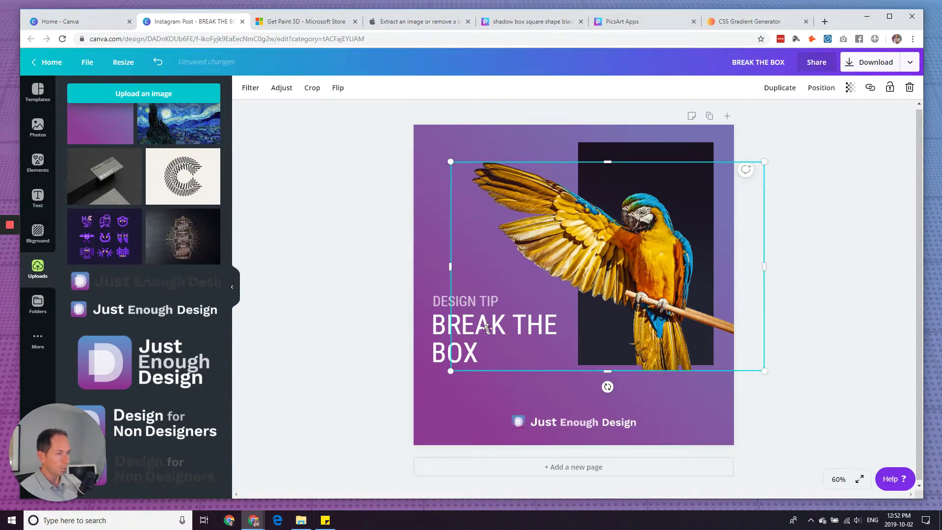
drag(665, 268, 702, 361)
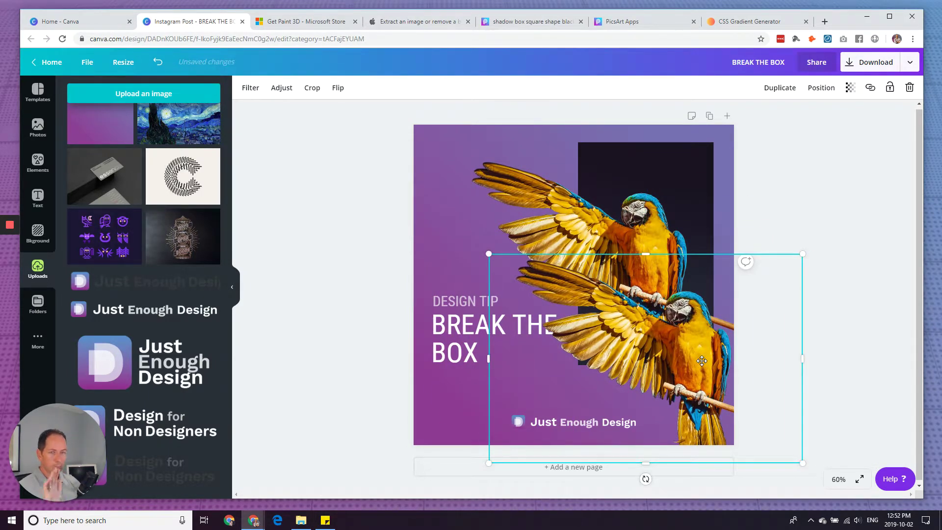
- Enlarge the parrot copy to about twice its size and position it so the bird fills most of the design
drag(495, 255, 249, 74)
drag(601, 285, 671, 293)
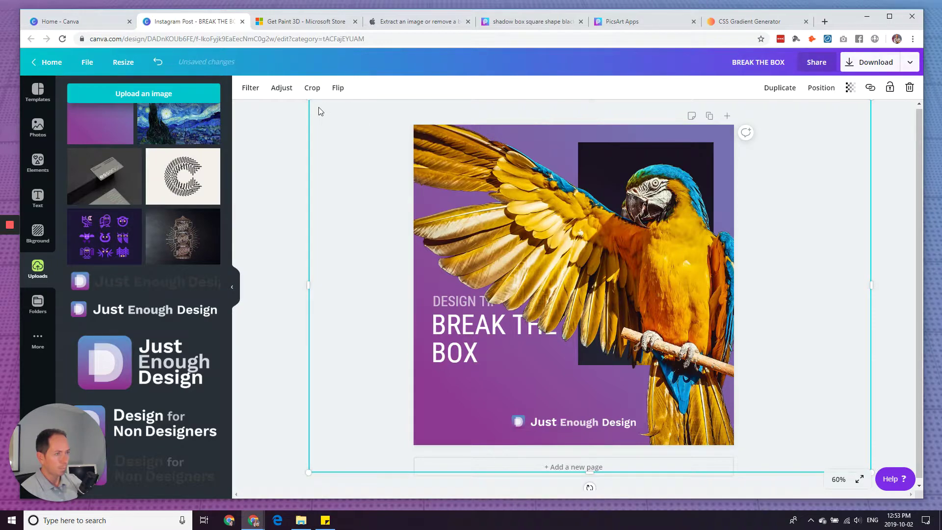
drag(319, 107, 268, 109)
drag(640, 326, 644, 268)
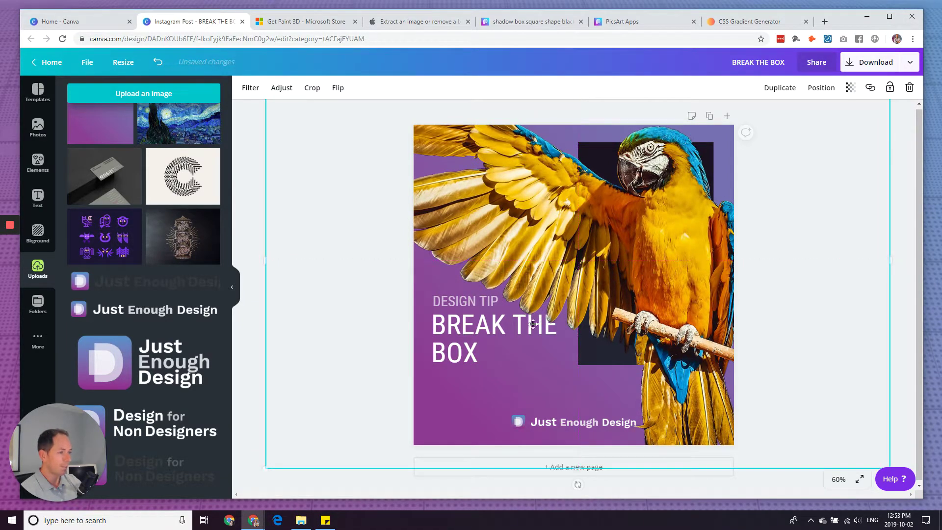
click(899, 214)
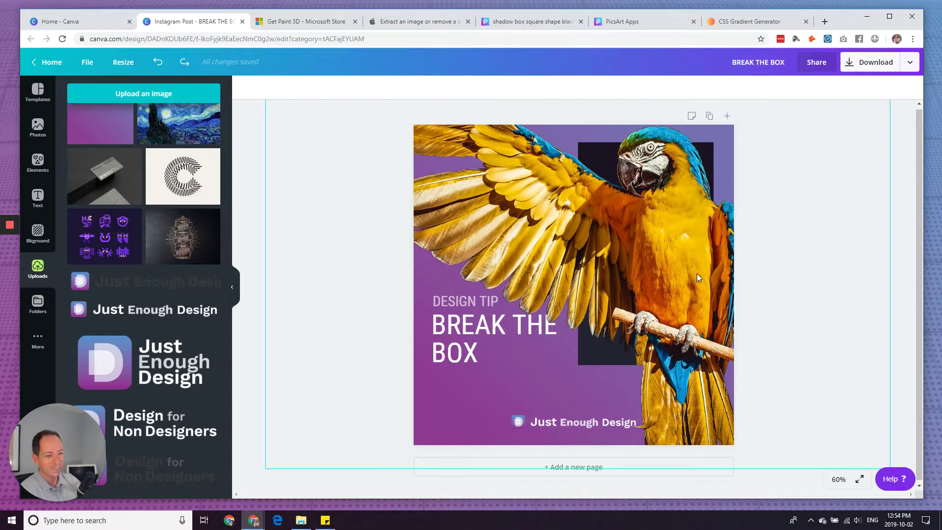
- Send the enlarged parrot copy to the back, behind the panel and text, and restore the purple gradient background
drag(684, 287, 672, 269)
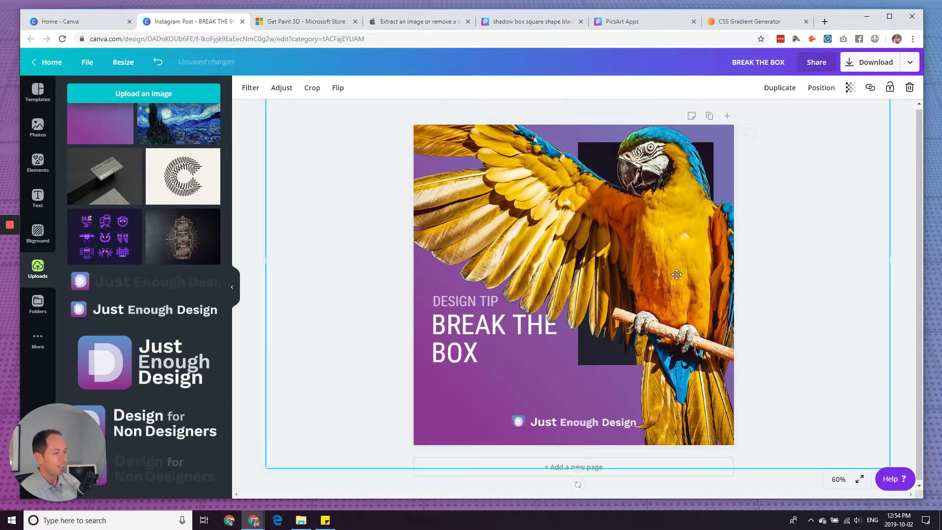
click(817, 92)
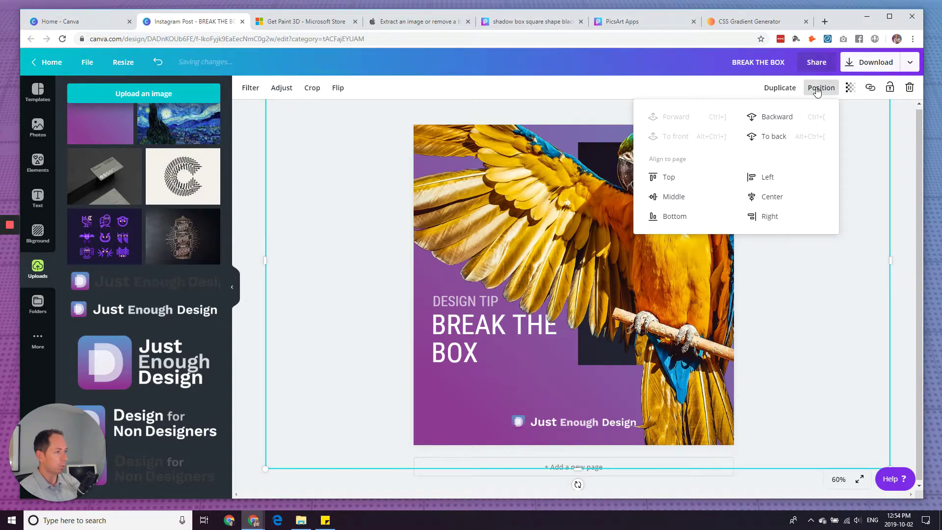
click(783, 139)
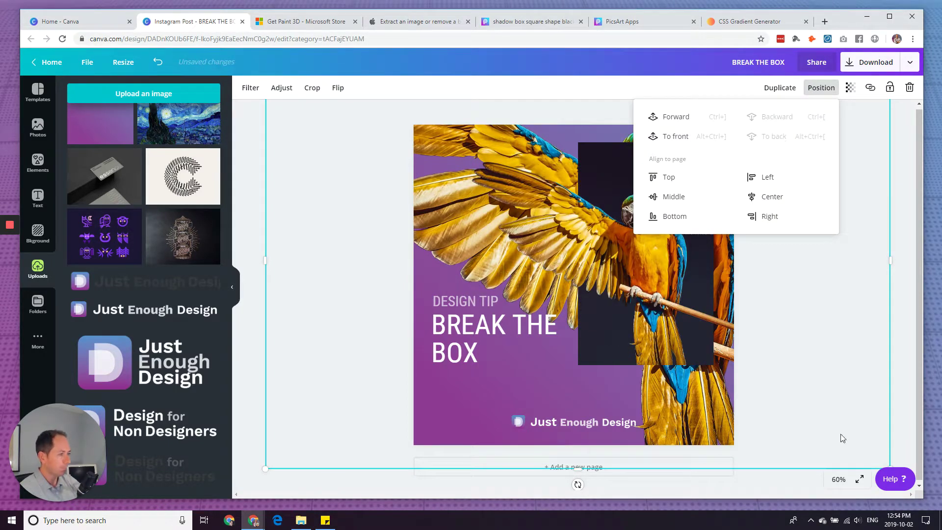
click(906, 332)
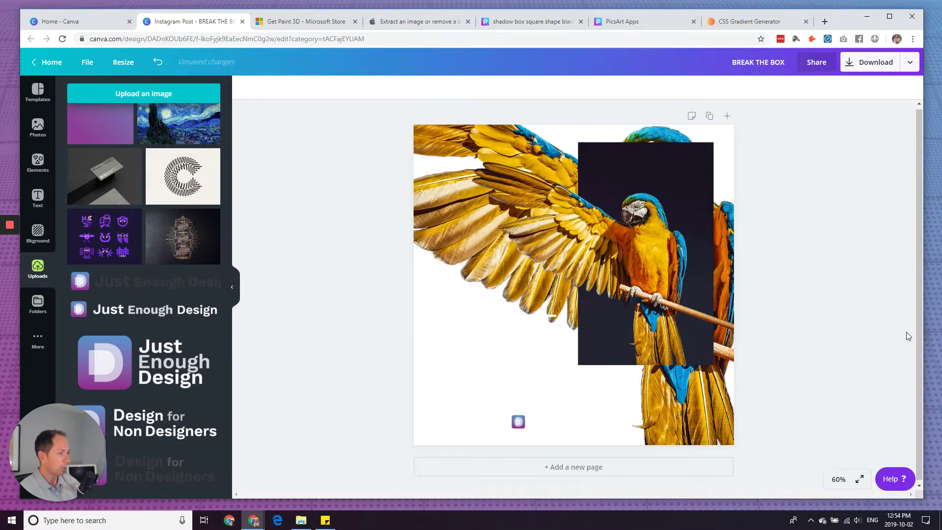
key(ctrl+z)
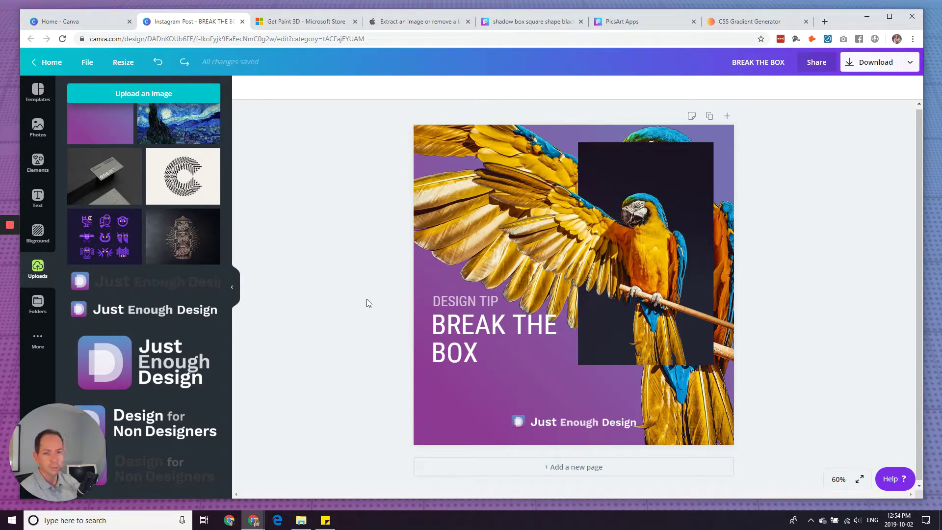
- Set the enlarged background parrot's transparency to 15, keeping the purple gradient background in place
click(431, 208)
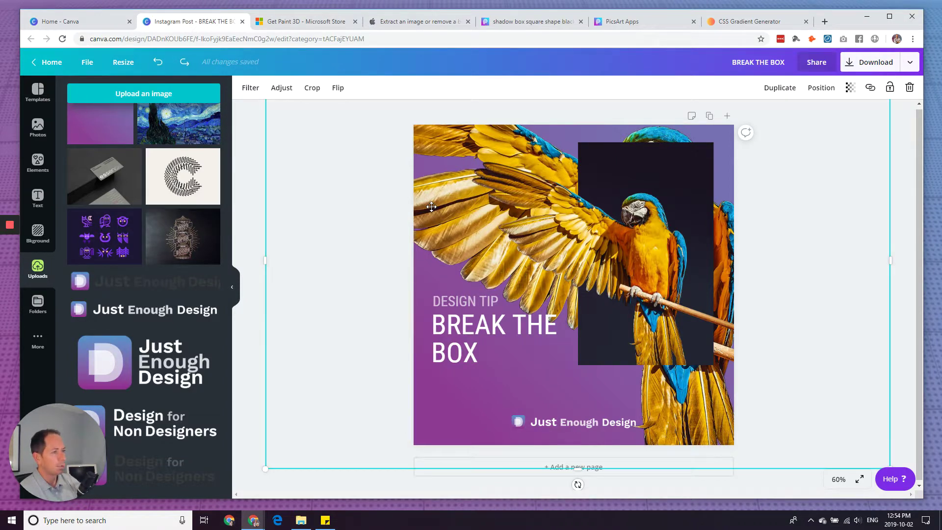
click(852, 90)
drag(831, 114, 760, 118)
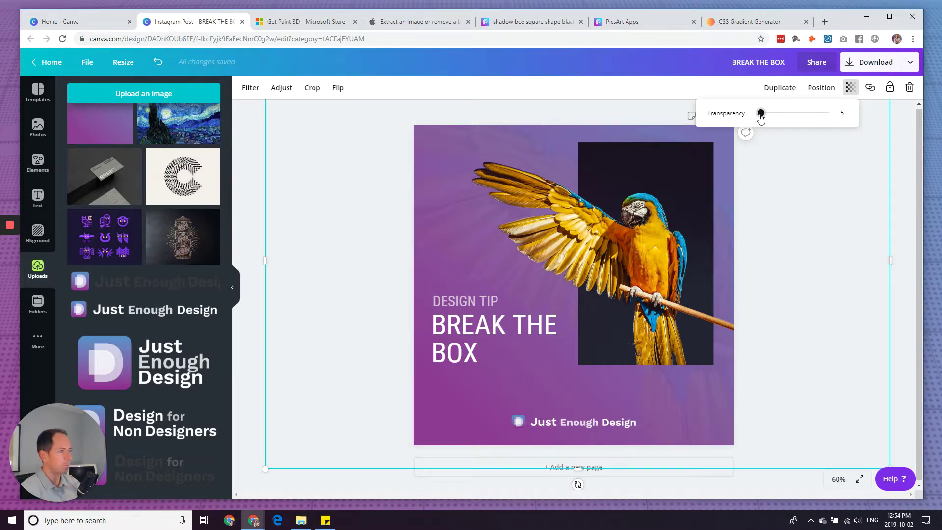
drag(761, 118, 768, 117)
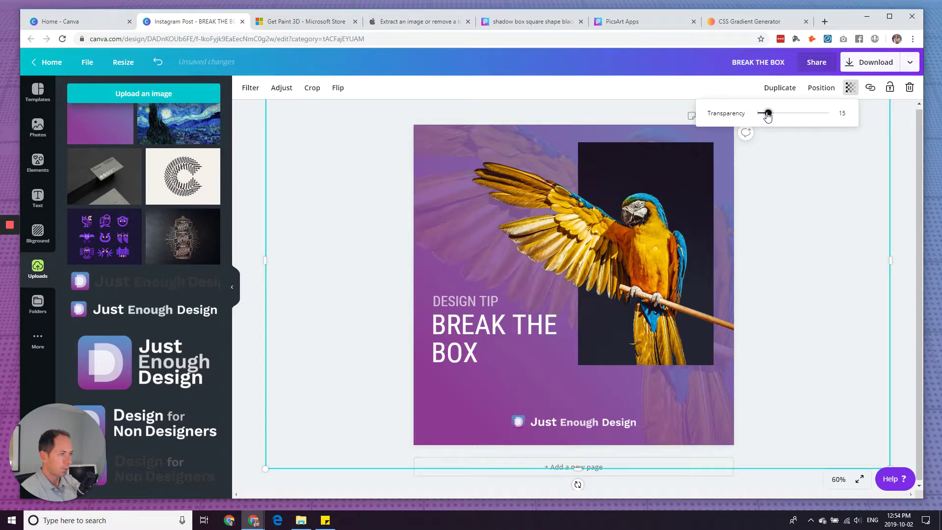
click(904, 129)
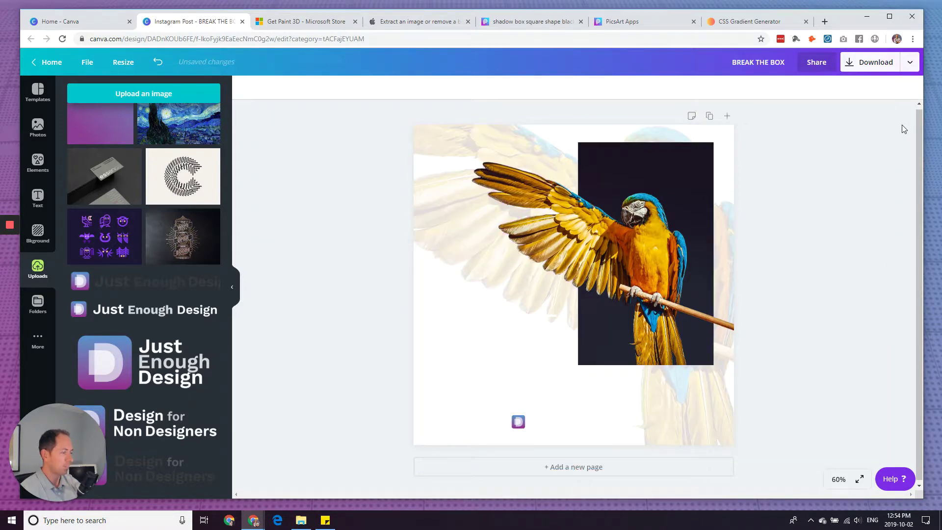
key(ctrl+z)
- Try a blur of about 6 on the enlarged background parrot and take the blur off again
click(423, 171)
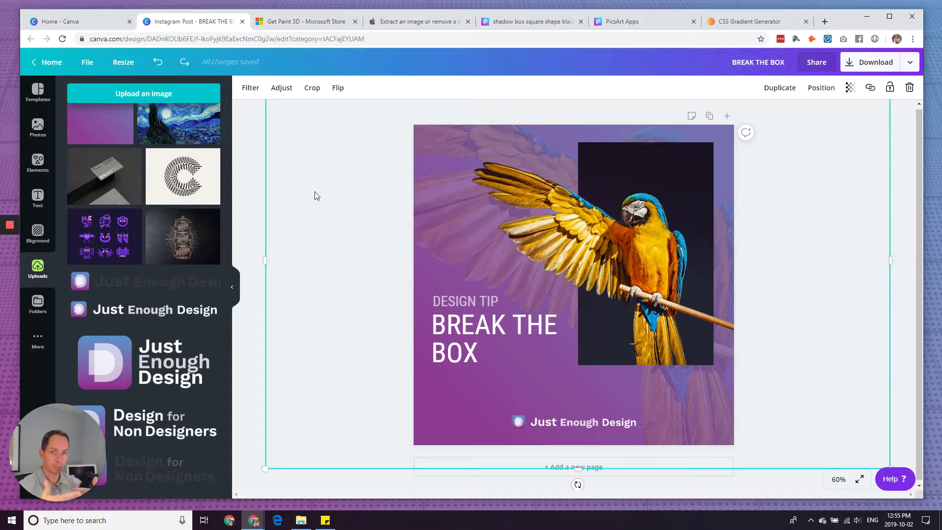
click(287, 92)
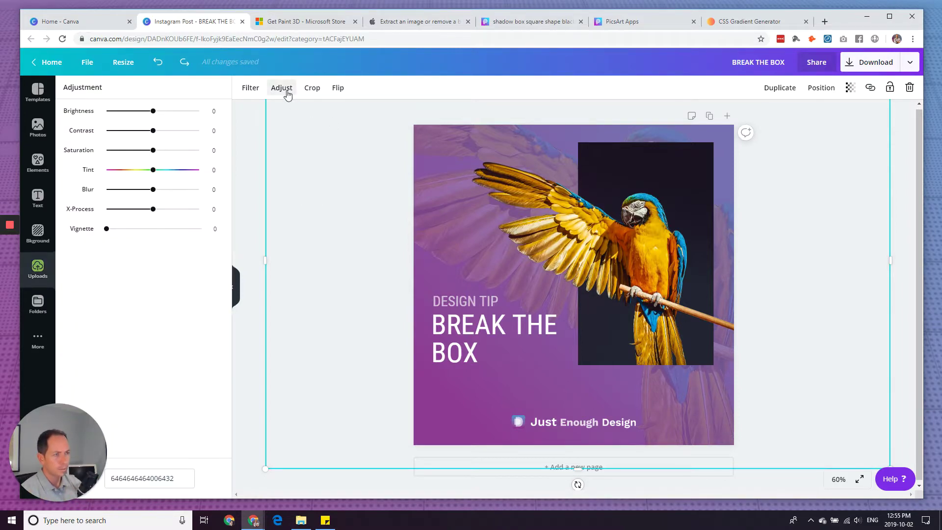
click(154, 189)
mouse_move(139, 194)
mouse_down()
mouse_move(165, 196)
mouse_move(157, 196)
mouse_up()
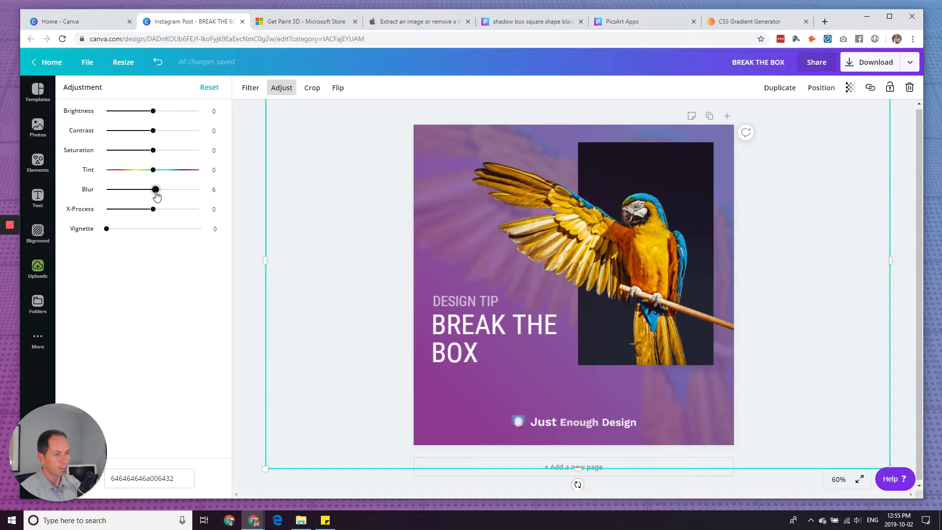
drag(156, 195, 155, 196)
drag(154, 197, 154, 197)
click(241, 231)
key(ctrl+z)
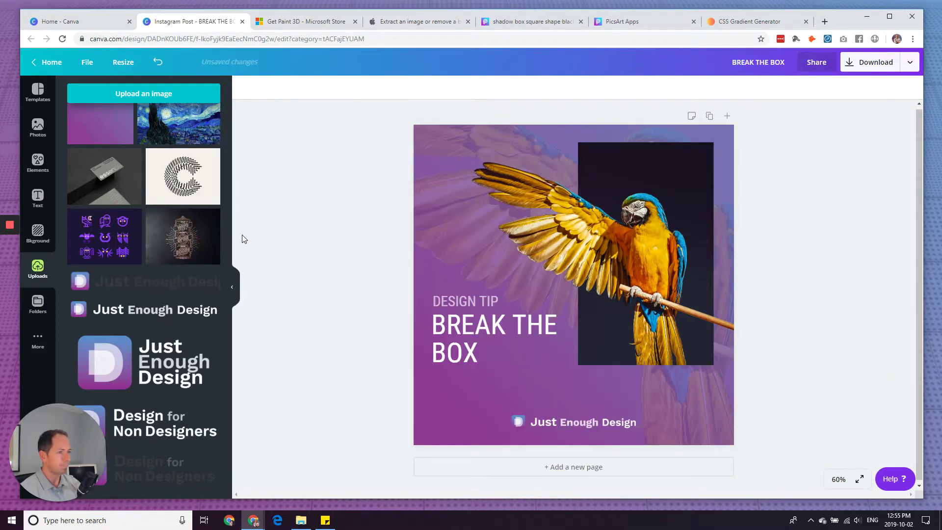
- Set the enlarged background parrot's transparency to 7
click(435, 288)
click(849, 88)
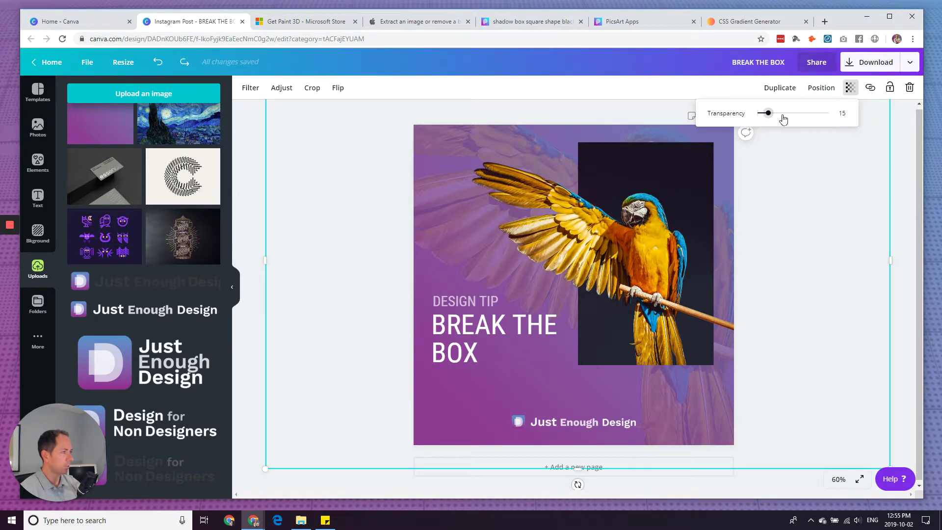
drag(768, 114, 762, 117)
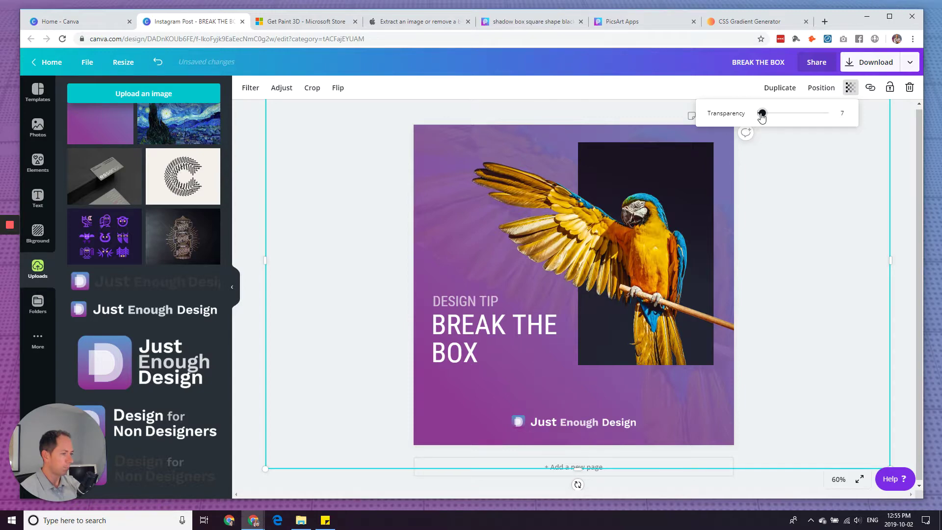
- Nudge the BREAK THE BOX heading and the DESIGN TIP text together slightly to the left
click(473, 325)
key(ctrl+z)
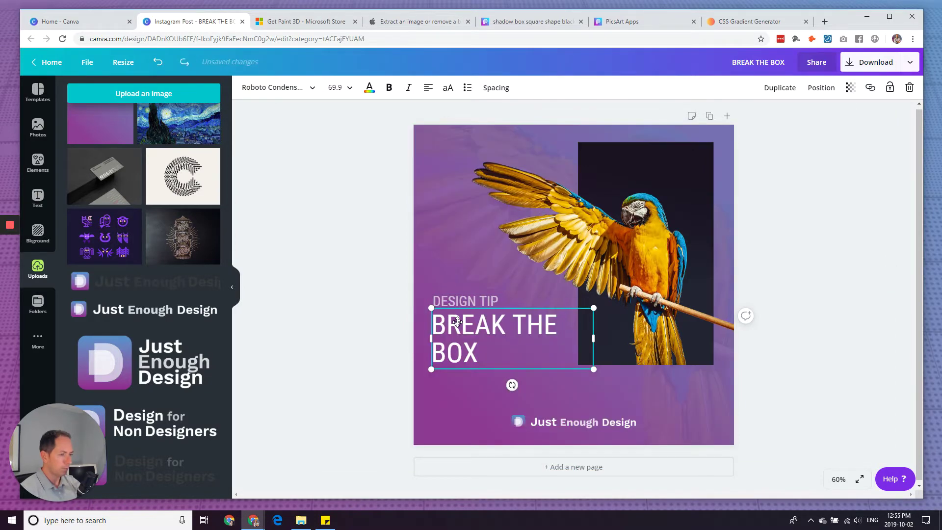
shift+click(459, 299)
key(Left)
key(Left)
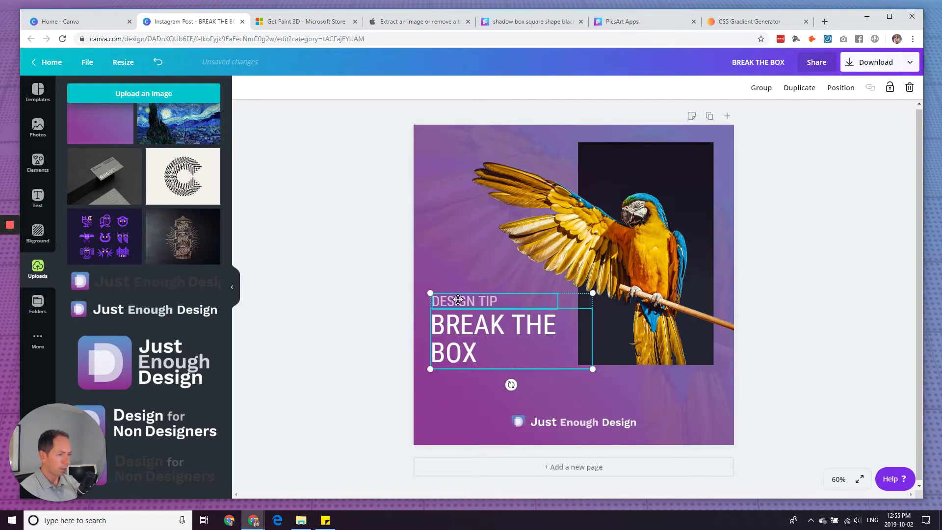
click(880, 399)
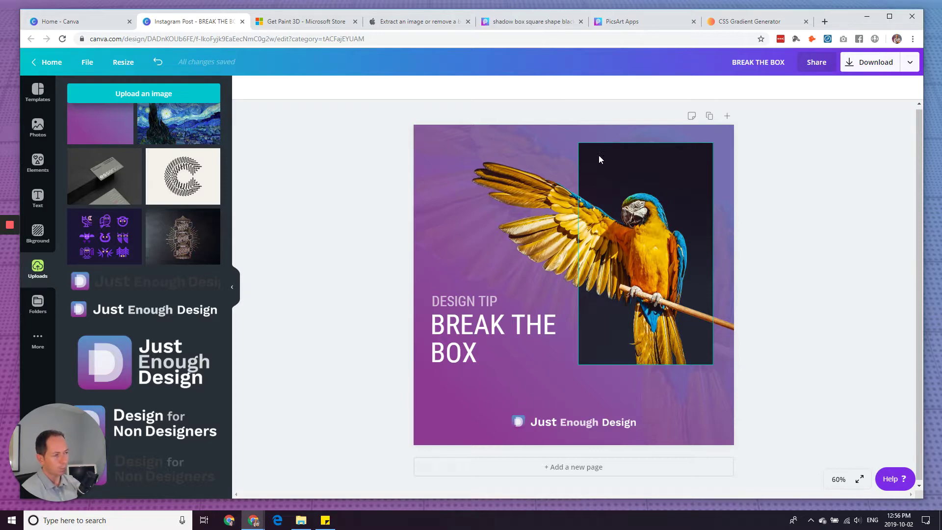
- Duplicate the full-colour parrot and move one of the two aside to the design's lower-left area
click(605, 216)
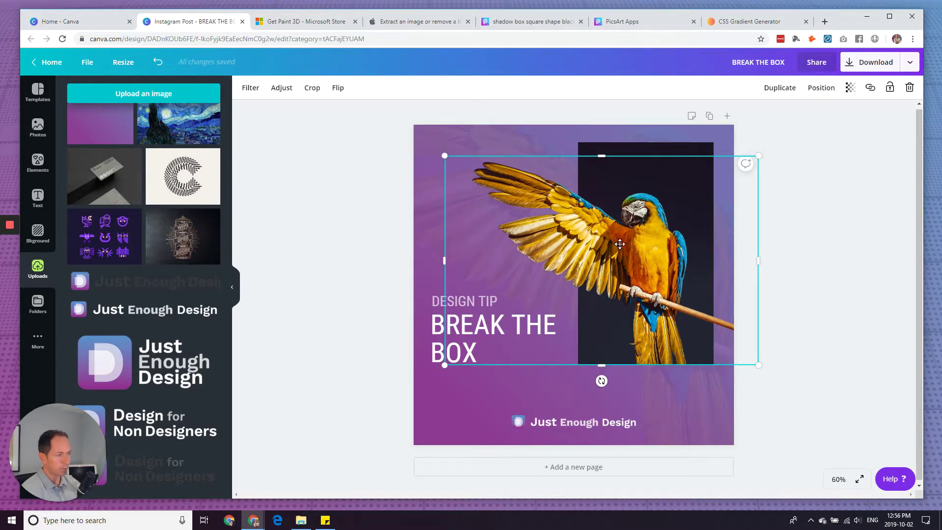
key(ctrl+d)
drag(620, 243, 420, 339)
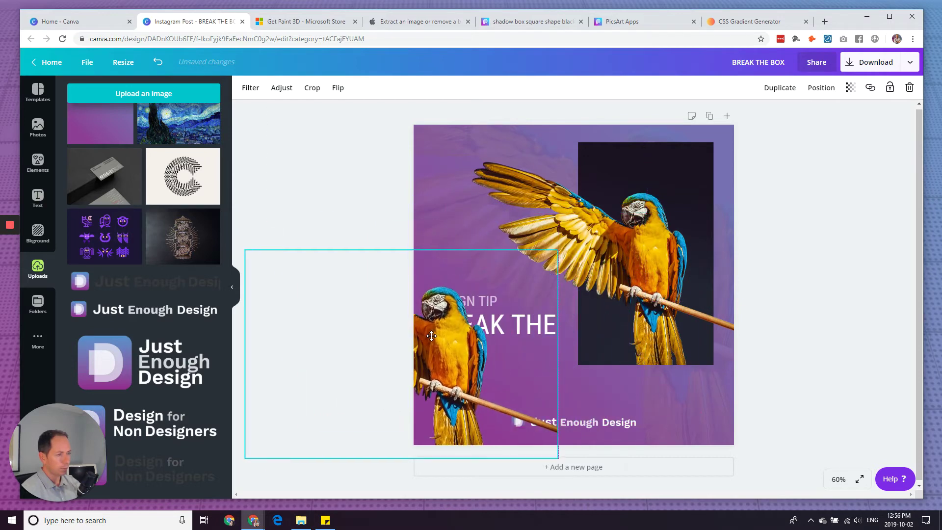
key(ctrl+z)
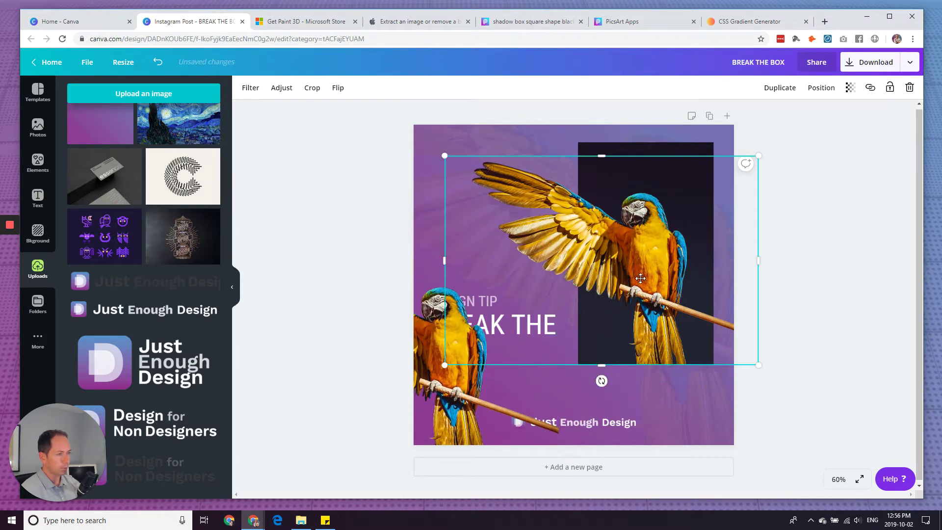
- Turn the parrot over the dark panel into a shadow with brightness -100, saturation -100 and blur 21
click(252, 90)
click(281, 88)
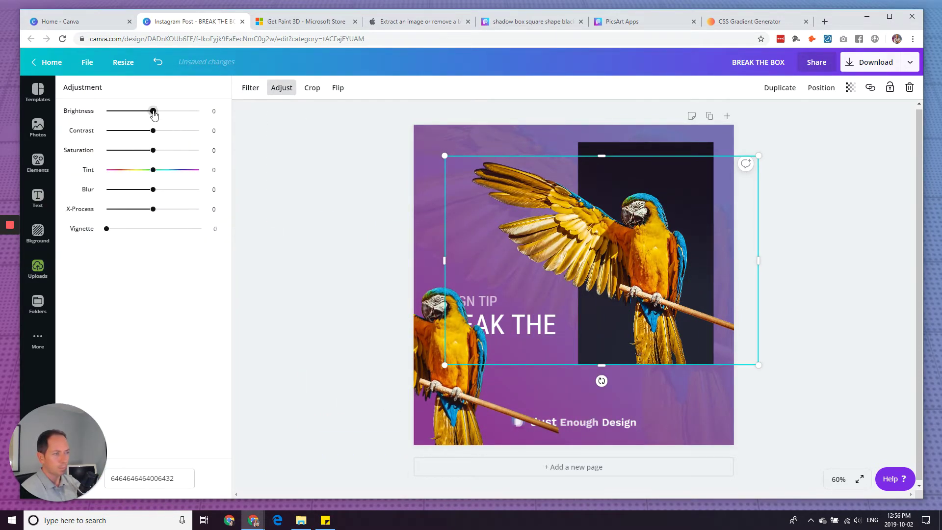
drag(153, 111, 60, 117)
drag(153, 190, 164, 194)
drag(153, 150, 93, 153)
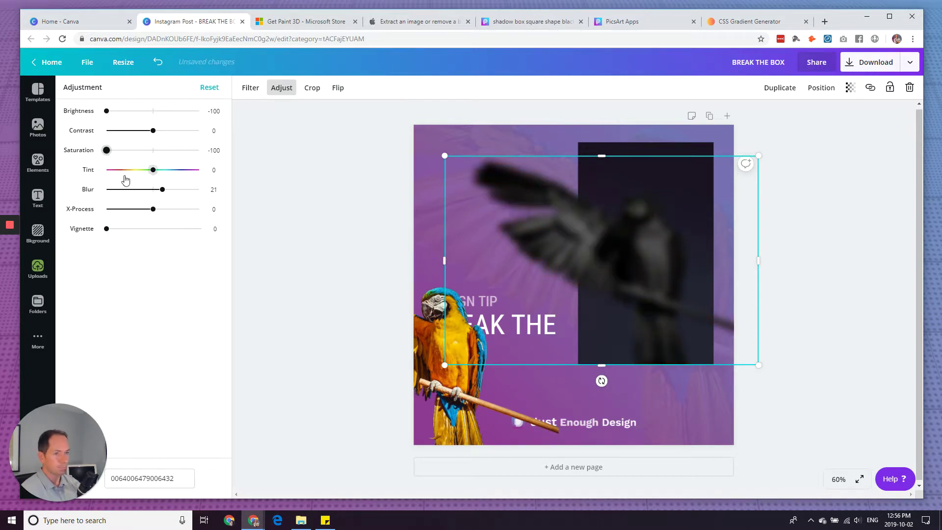
- Move the full-colour parrot towards the design's centre and set the shadow parrot's transparency to 59
click(425, 335)
drag(450, 347, 633, 240)
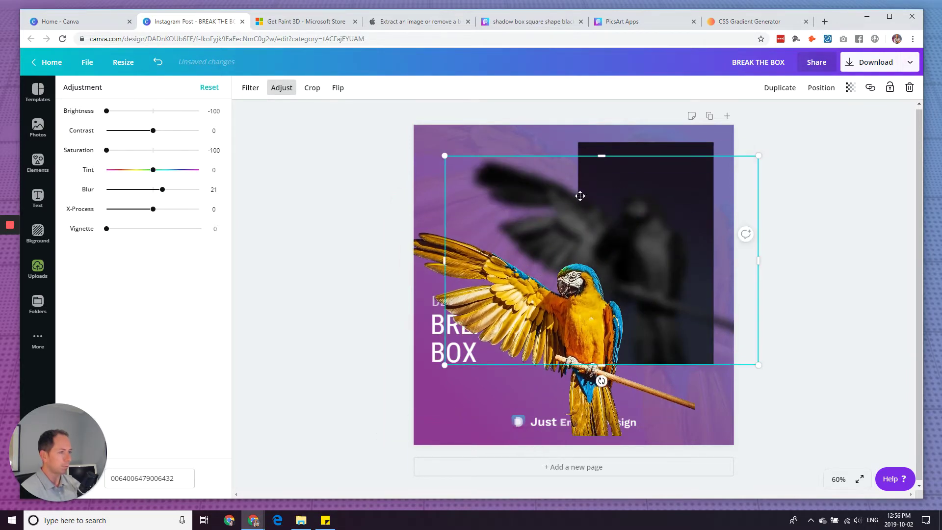
click(579, 193)
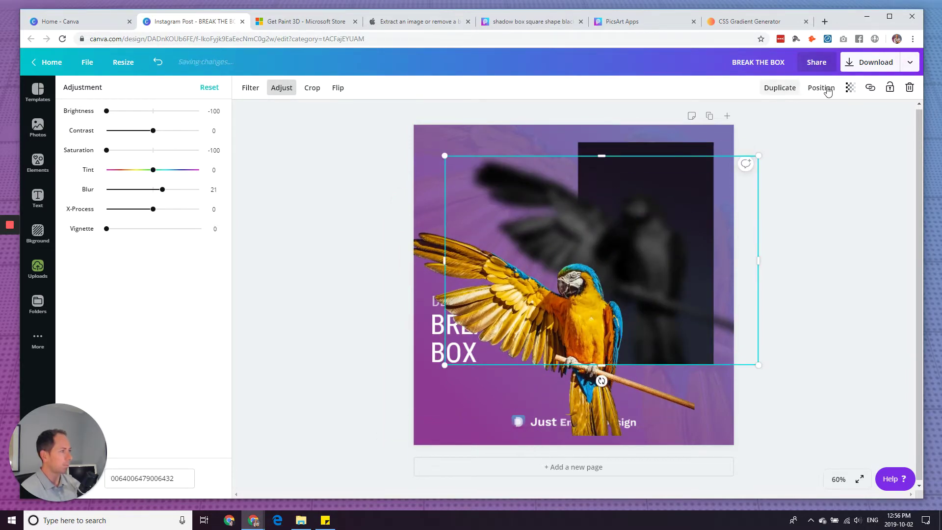
click(851, 87)
drag(829, 113, 800, 114)
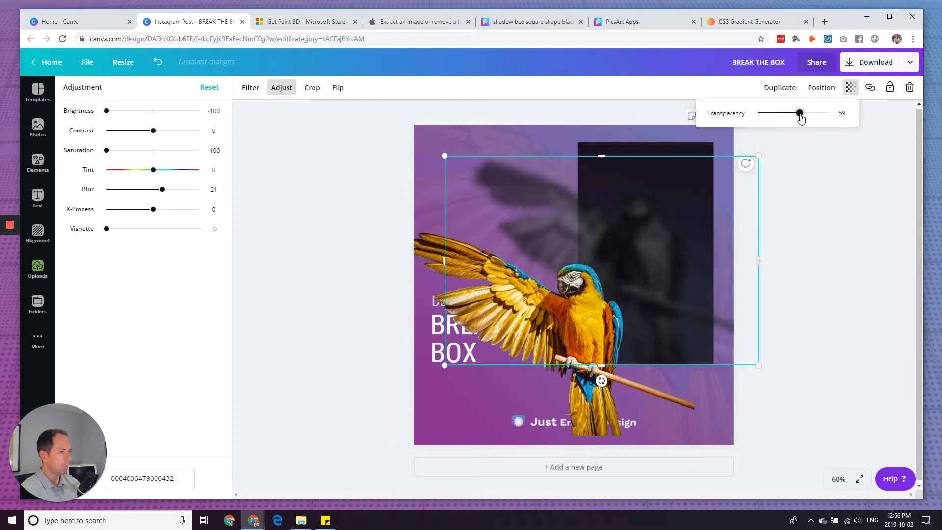
click(858, 244)
- Shift the shadow parrot slightly down and place the full-colour parrot over it, slightly above the shadow
drag(637, 349, 638, 265)
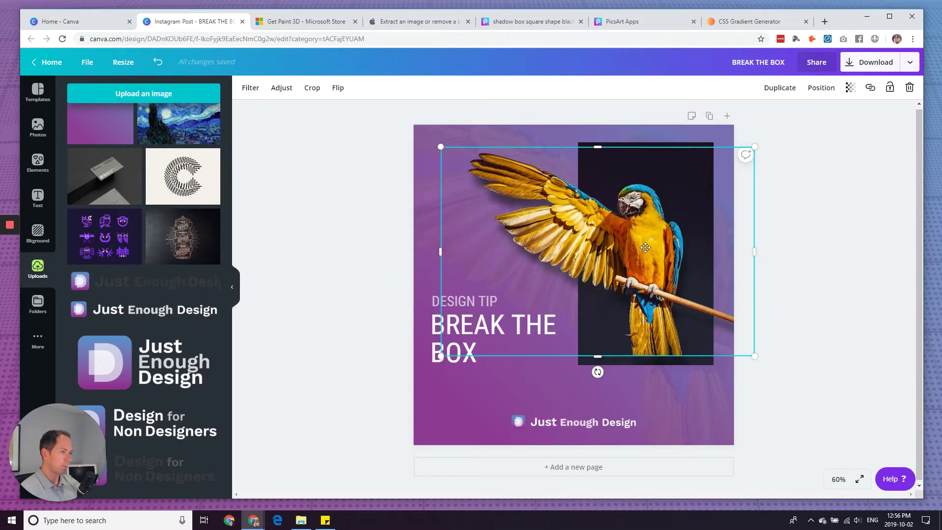
drag(645, 248, 650, 321)
click(548, 191)
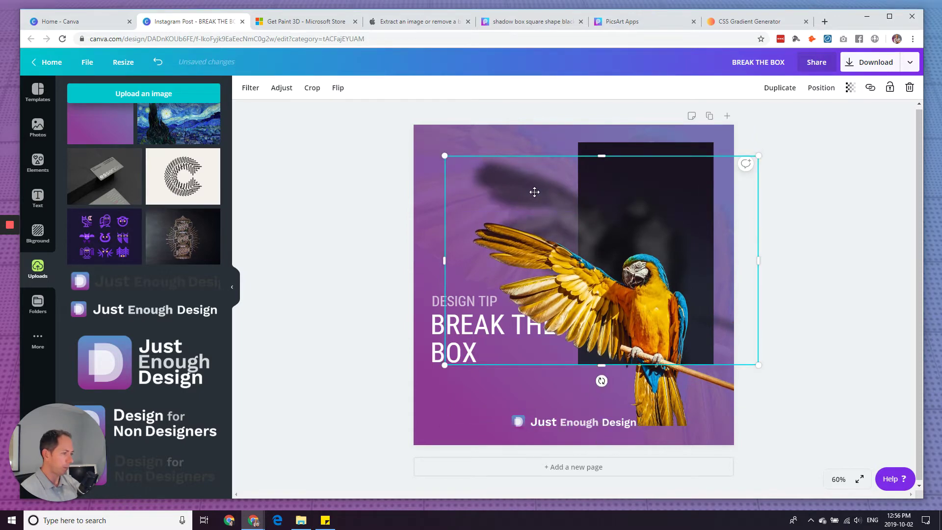
drag(532, 188, 532, 200)
drag(649, 302, 647, 247)
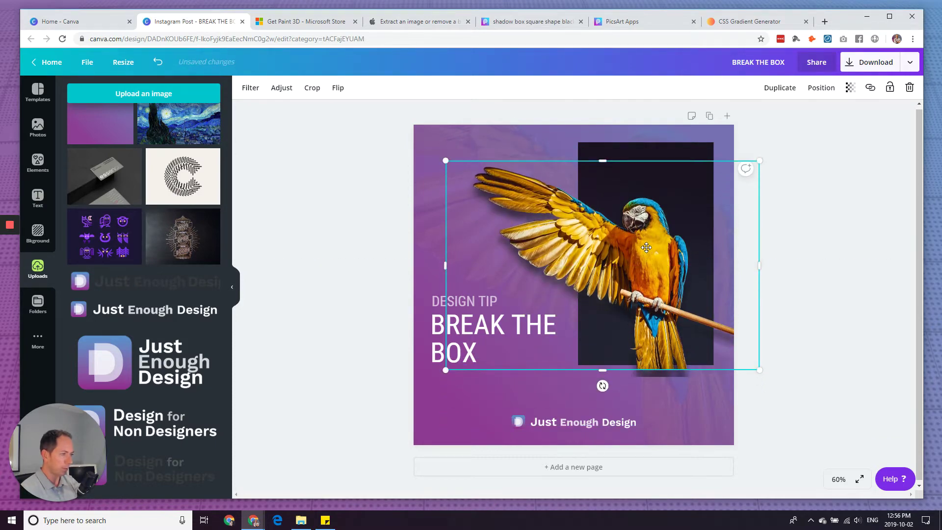
key(Down)
key(Down)
key(Down)
key(Down)
key(Down)
key(Down)
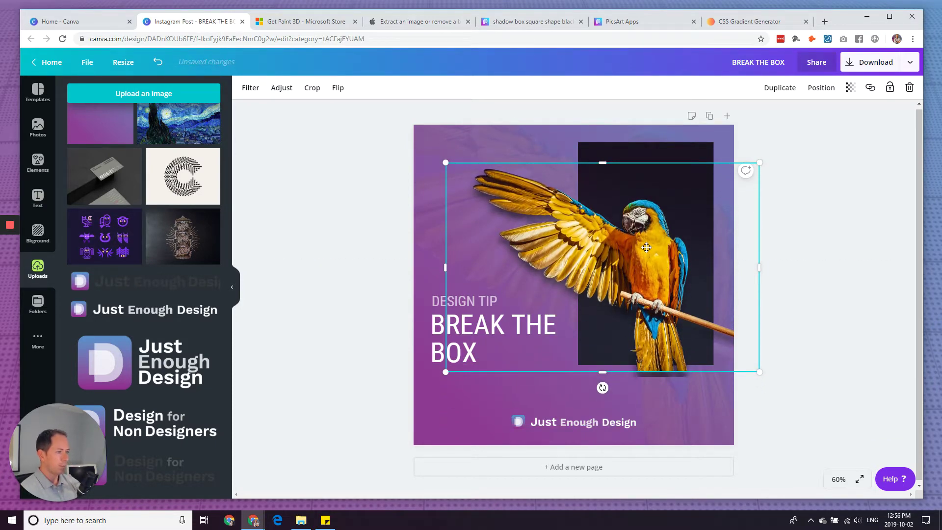
- Move the full-colour parrot aside and lower the shadow parrot's transparency value a little further
drag(612, 275, 664, 275)
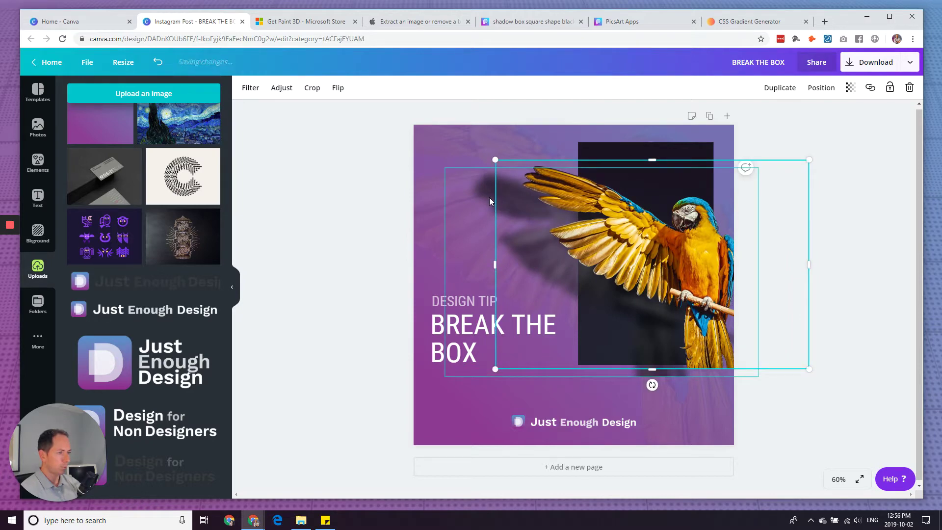
click(489, 197)
click(850, 87)
drag(798, 113, 790, 113)
click(668, 252)
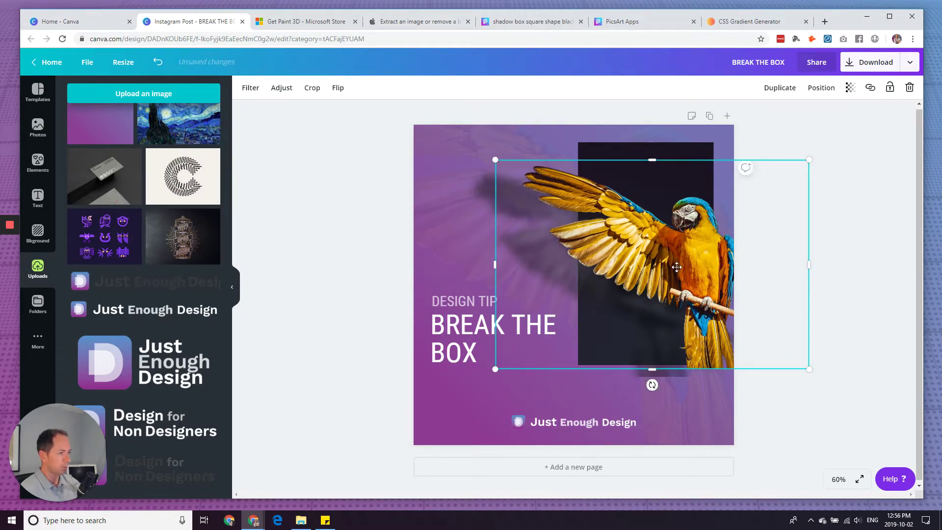
- Move the full-colour parrot back over its shadow and nudge it up until its tail ends at the dark panel's lower edge
drag(663, 251, 624, 266)
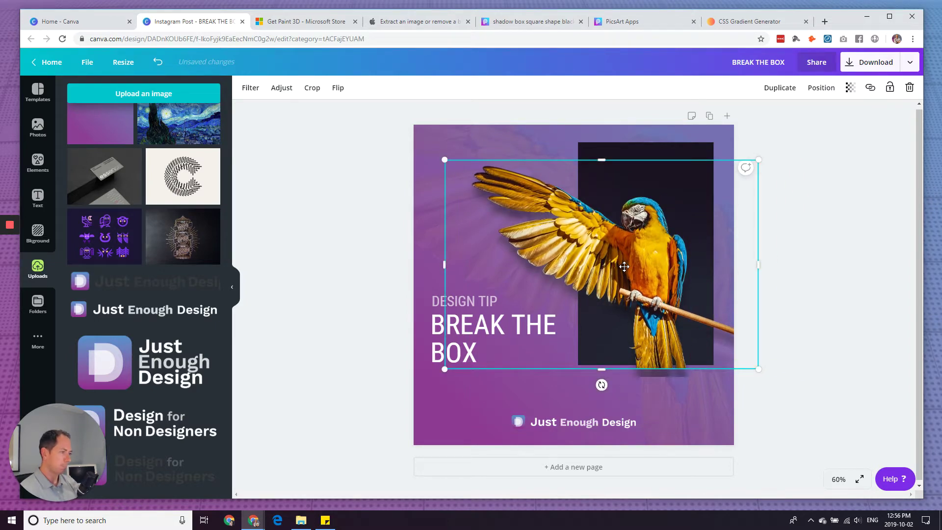
key(Up)
key(Up)
key(Up)
key(Up)
key(Up)
key(Up)
key(Up)
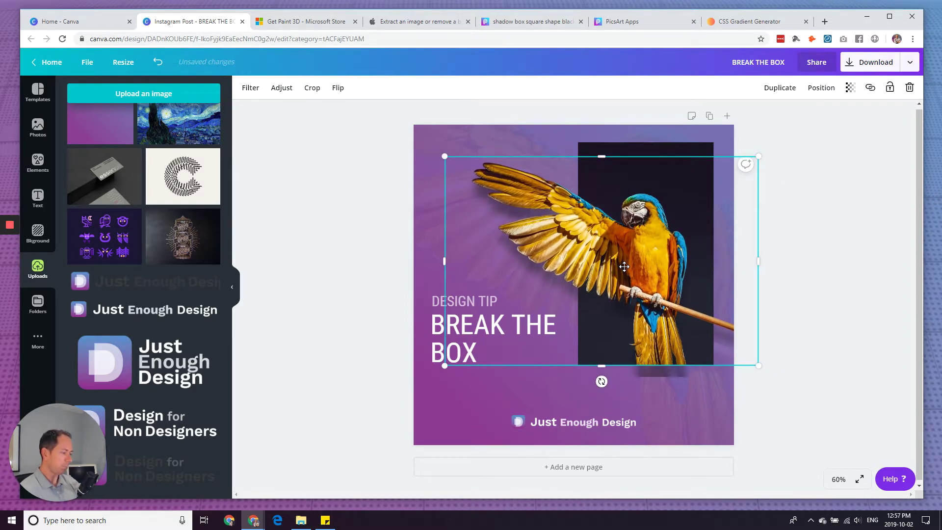
click(837, 343)
click(688, 343)
click(823, 367)
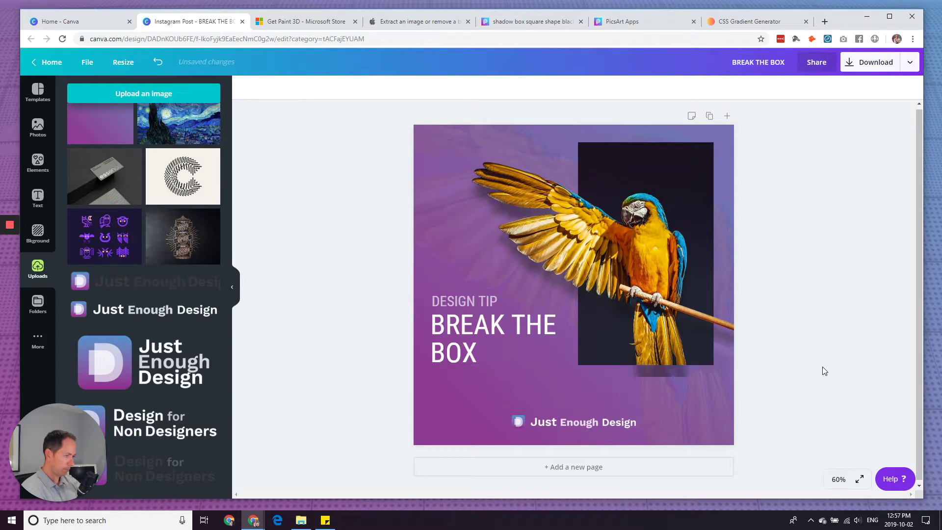
click(663, 348)
click(842, 371)
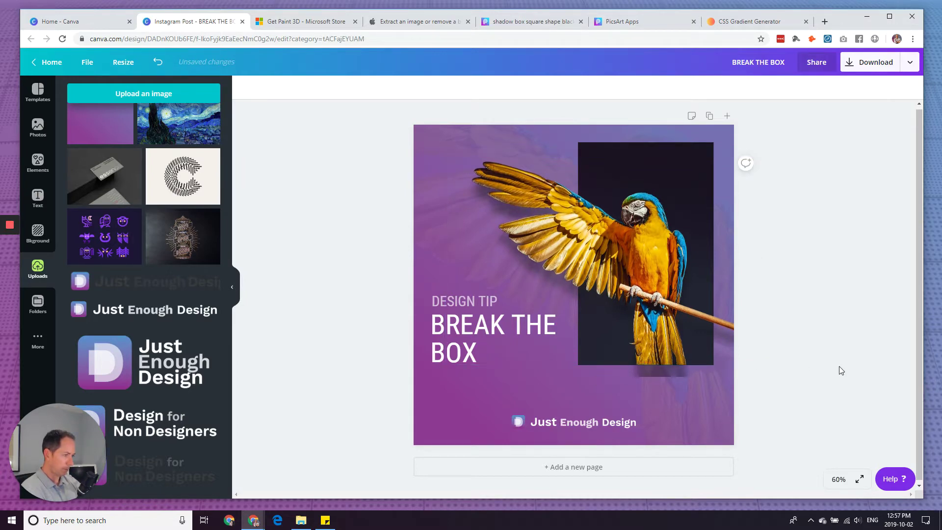
click(696, 344)
click(822, 359)
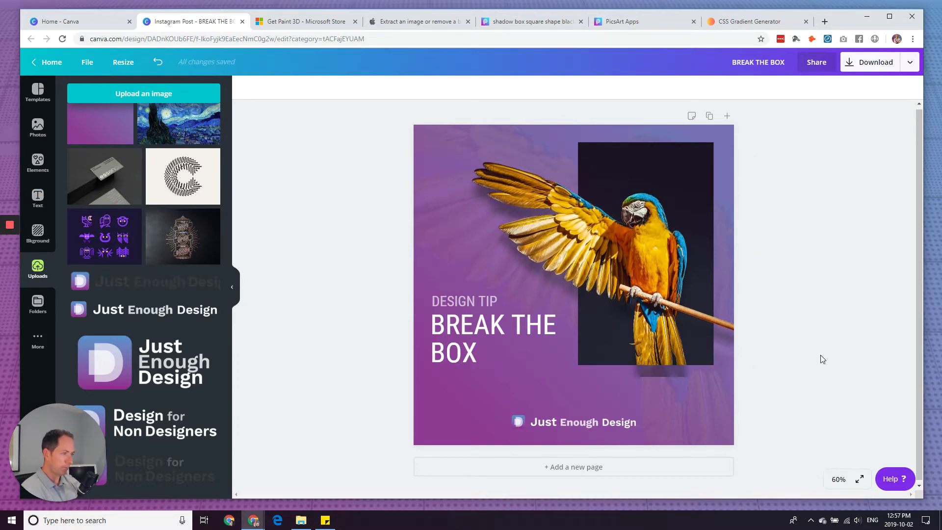
- Shift the full-colour parrot slightly right and enlarge it towards the upper left, keeping its tail on the panel's lower edge
click(687, 344)
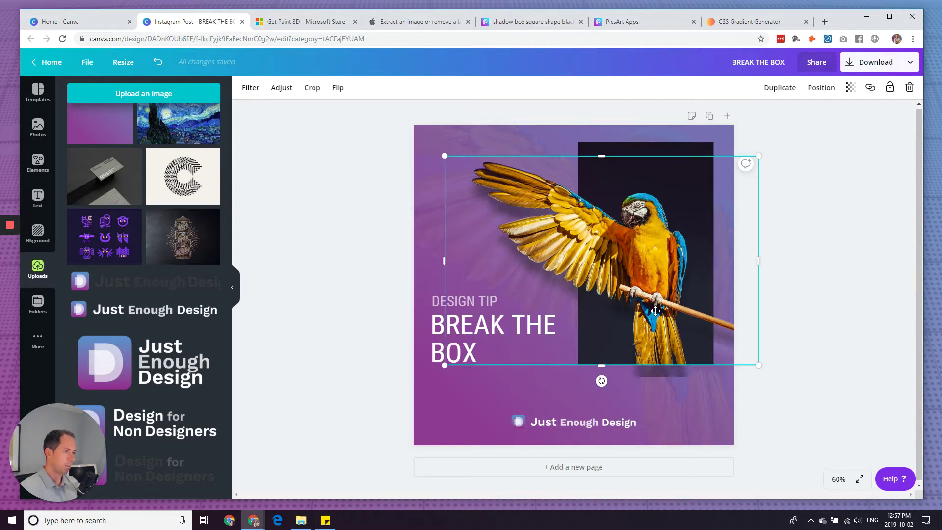
drag(656, 310, 664, 310)
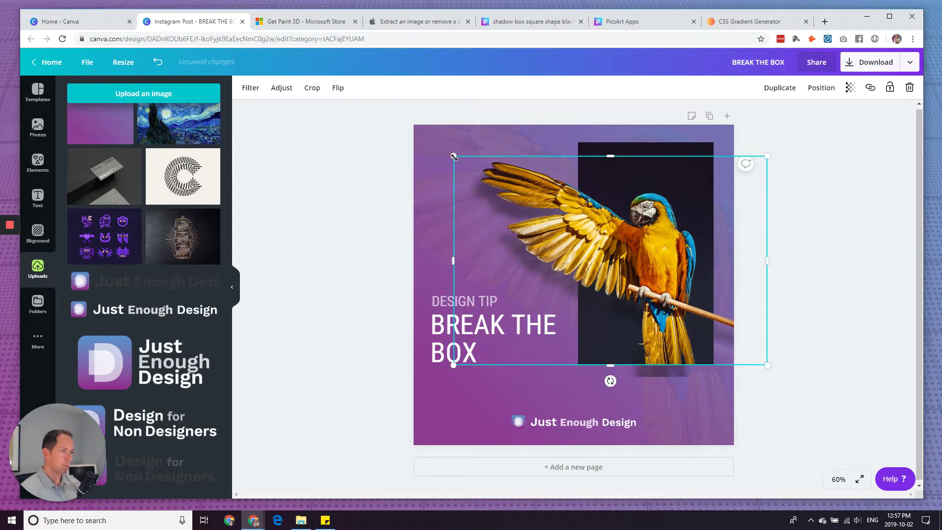
drag(453, 156, 442, 143)
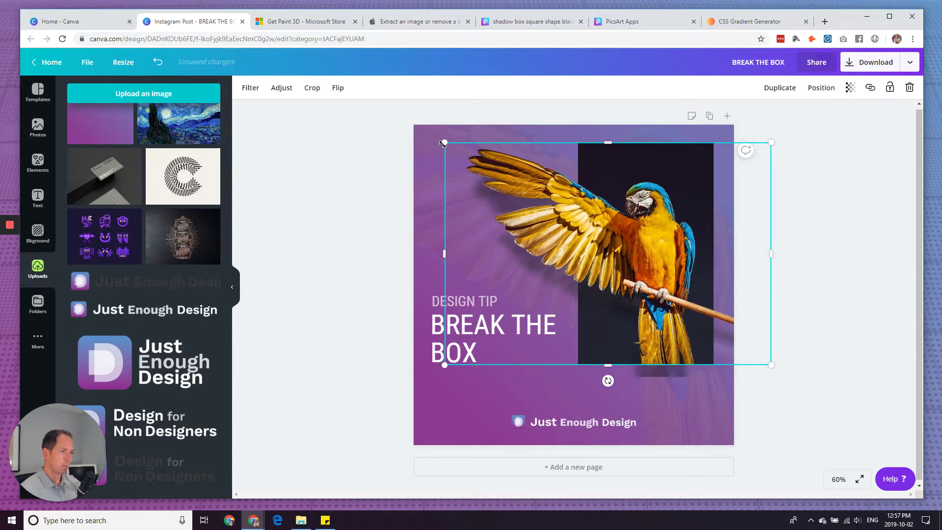
drag(442, 143, 436, 134)
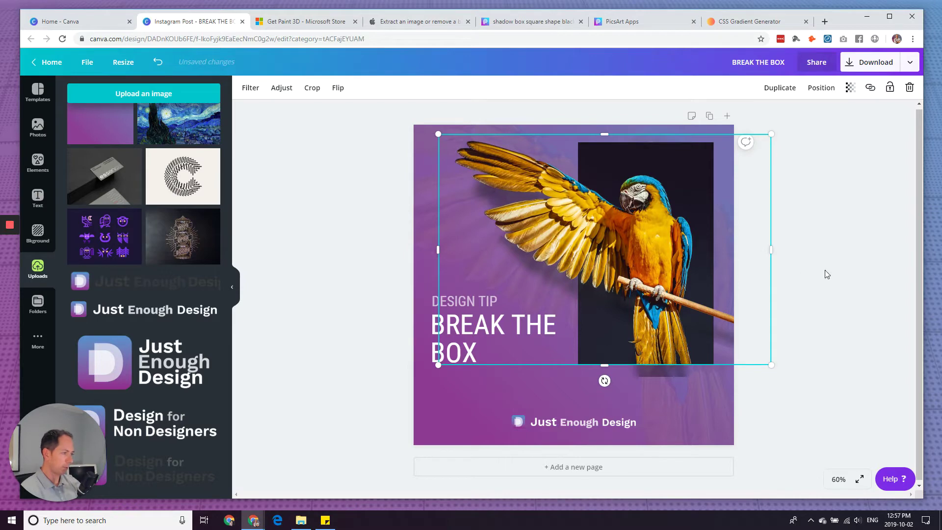
drag(675, 293, 674, 294)
click(813, 400)
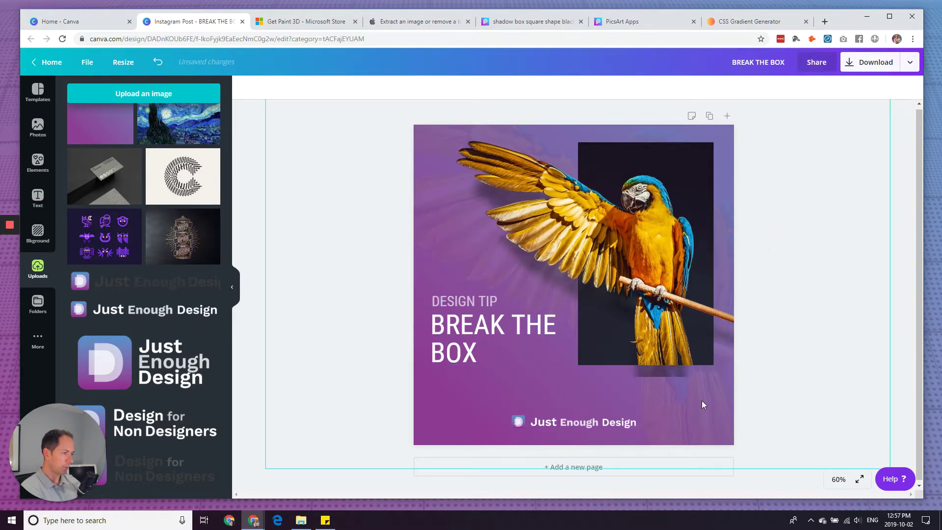
- Move the shadow parrot up and slightly left so it no longer extends below the dark panel
click(669, 374)
drag(666, 373, 665, 361)
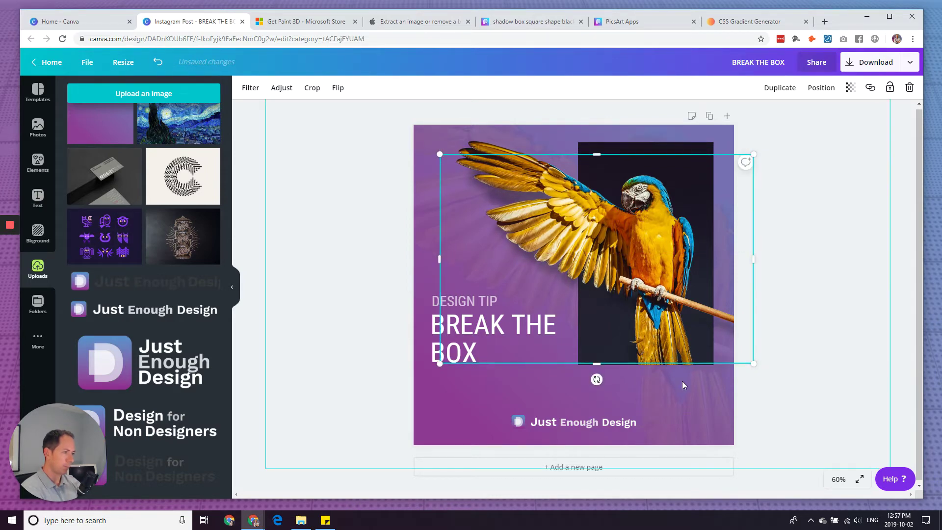
click(793, 396)
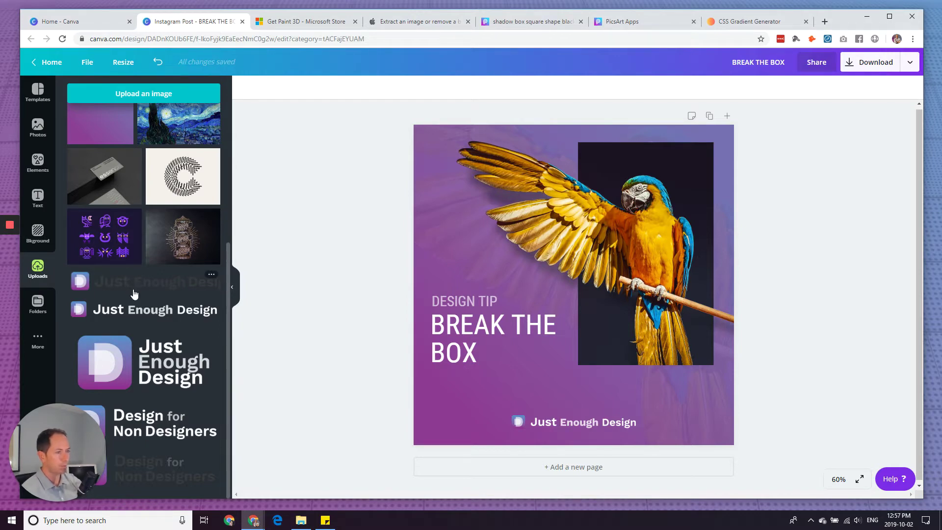
click(493, 197)
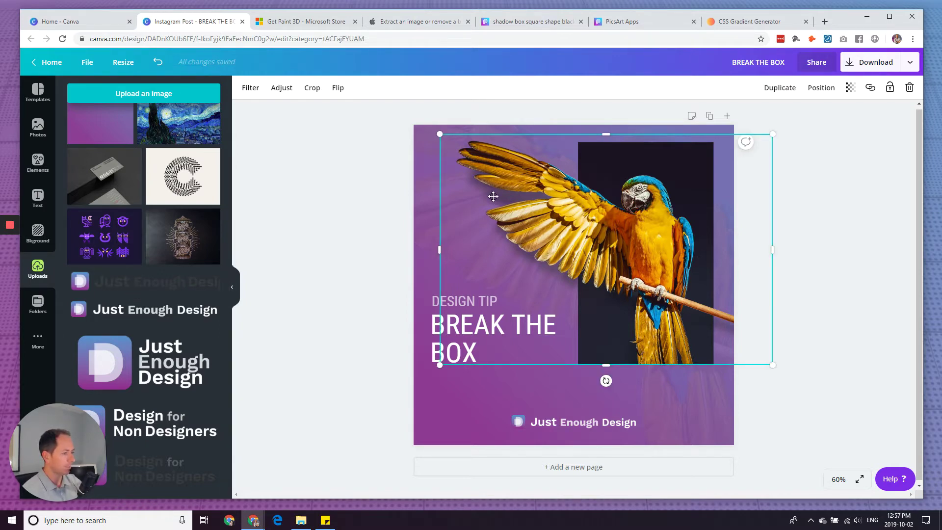
click(304, 228)
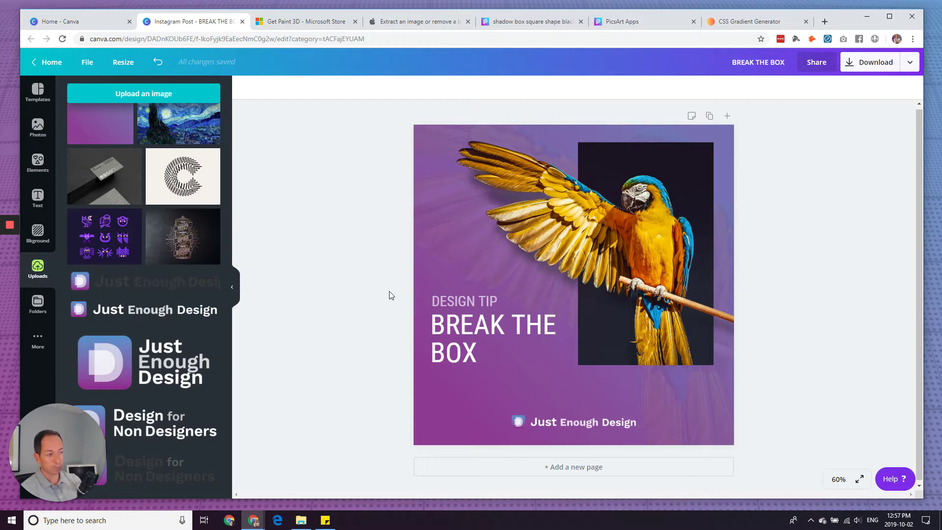
click(482, 240)
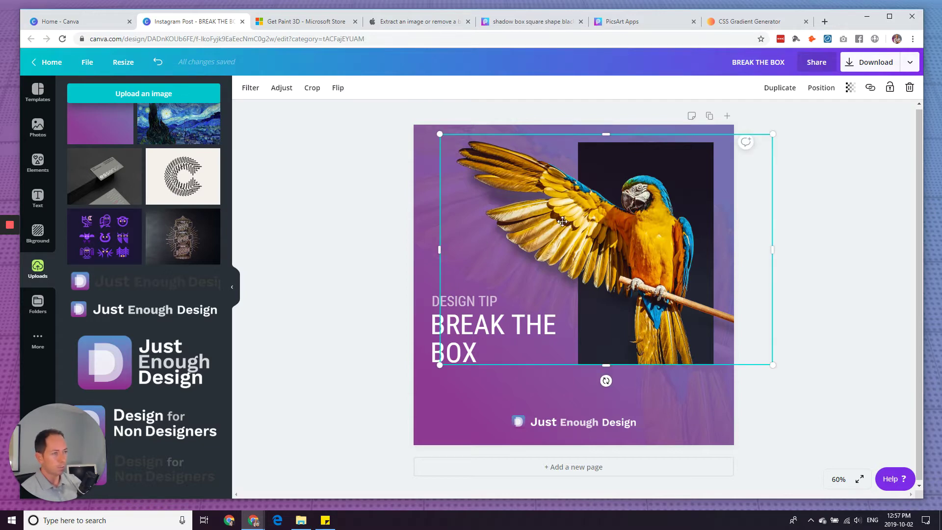
click(292, 91)
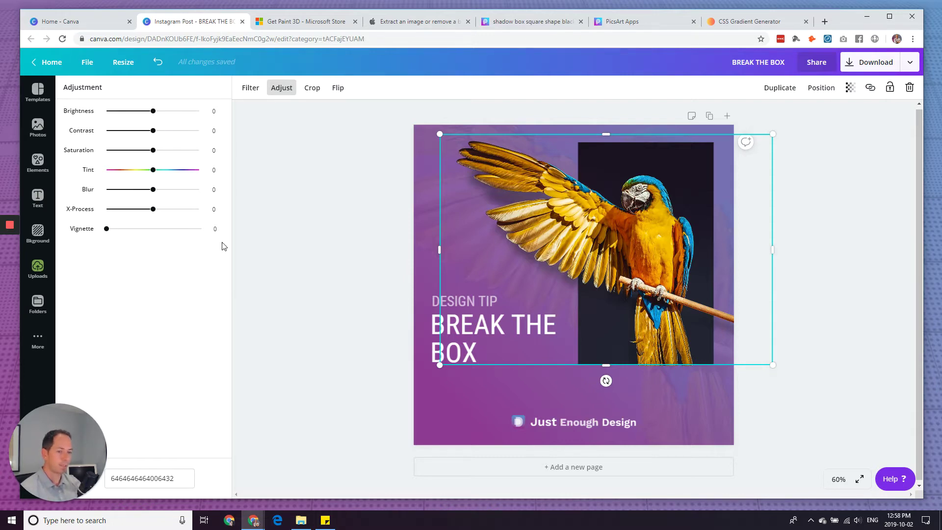
click(306, 219)
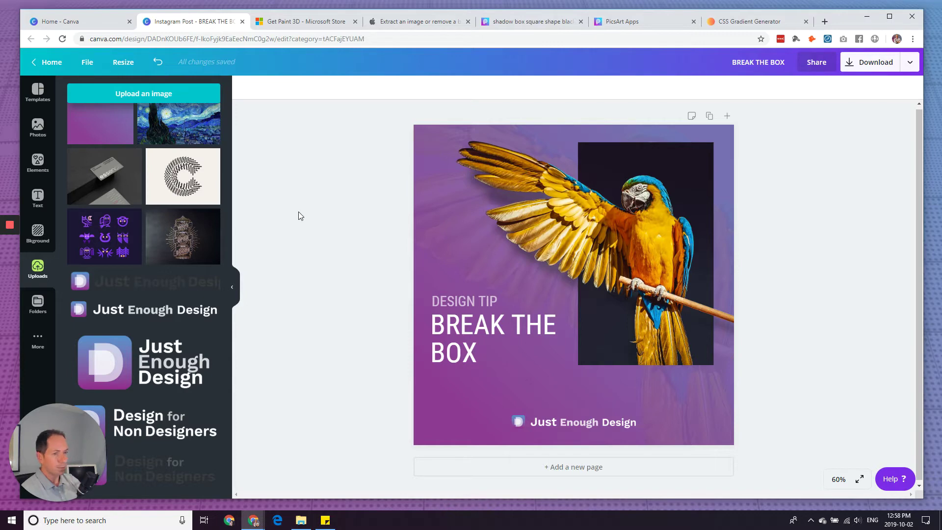
- Add the blurred black box shadow image from the uploads to the design
scroll(130, 244, up, 4)
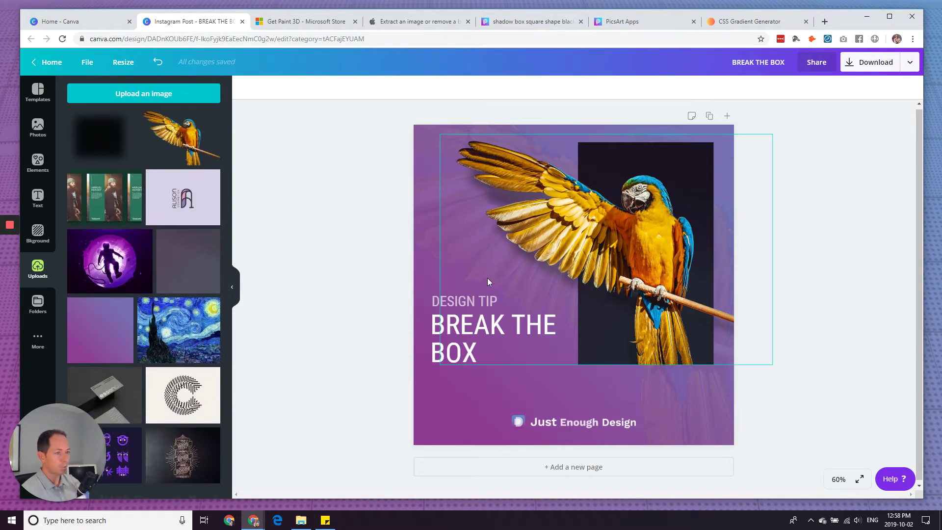
click(105, 147)
click(349, 253)
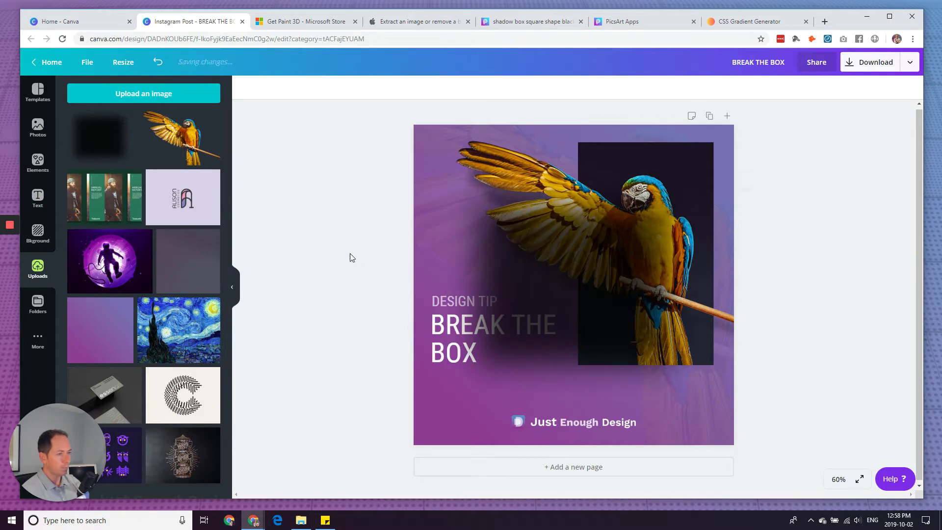
- Look at the PicsArt apps page and the shadow box sticker page, then return to the Canva design
click(638, 26)
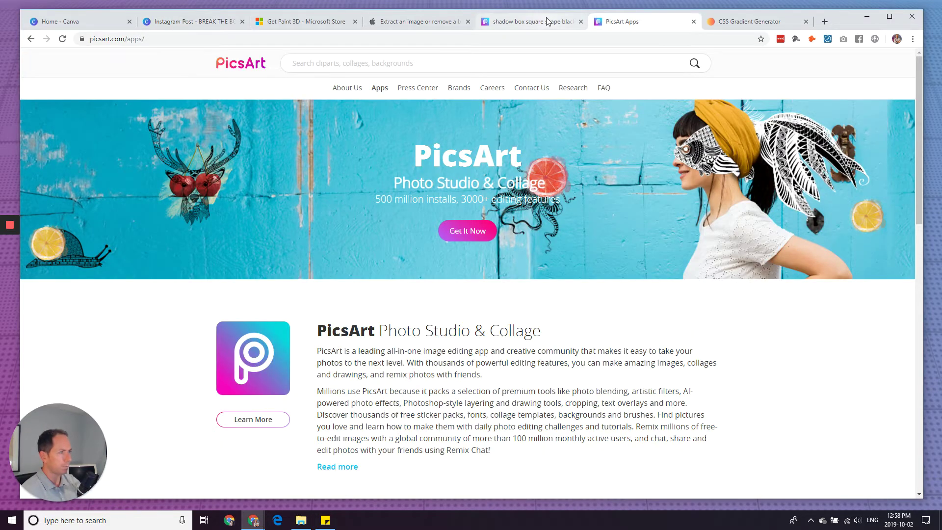
click(534, 22)
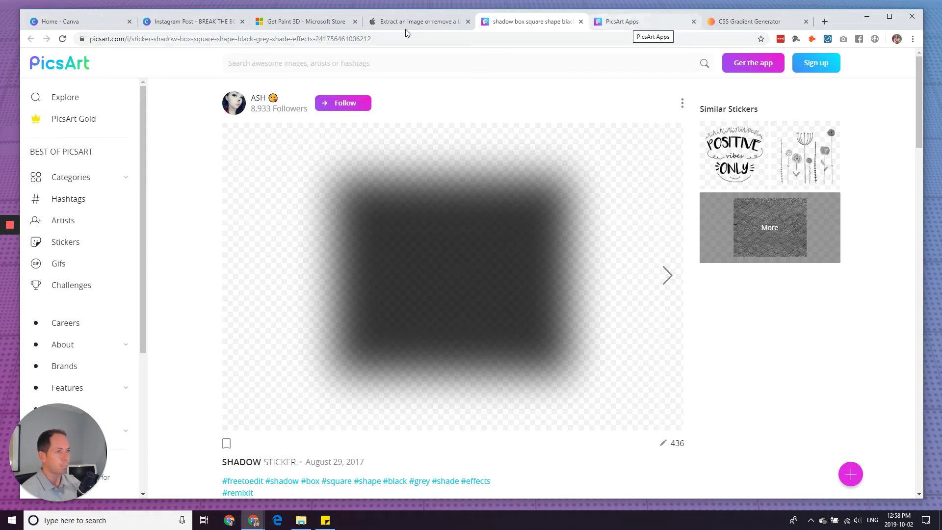
click(170, 23)
- Shrink the blurred box shadow and stretch it to the dark panel's width, overlapping the panel's lower edge
click(543, 315)
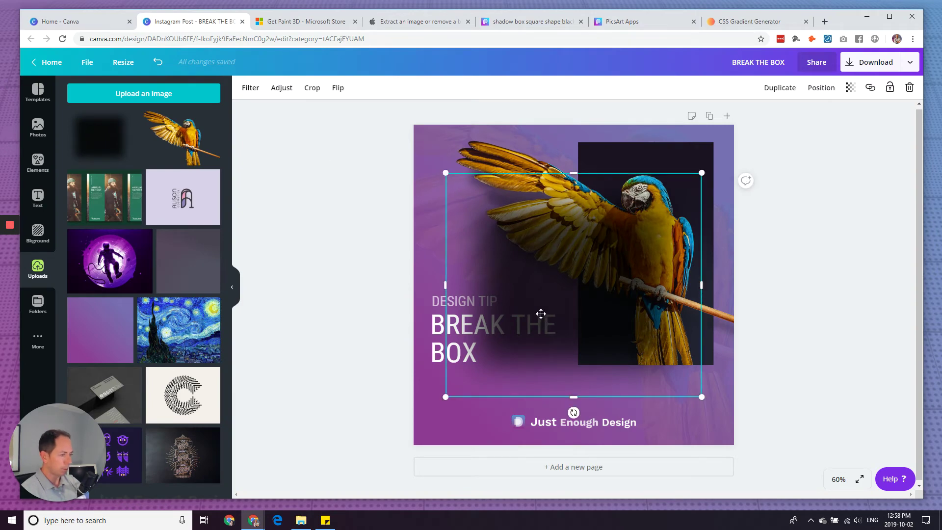
drag(539, 315, 552, 312)
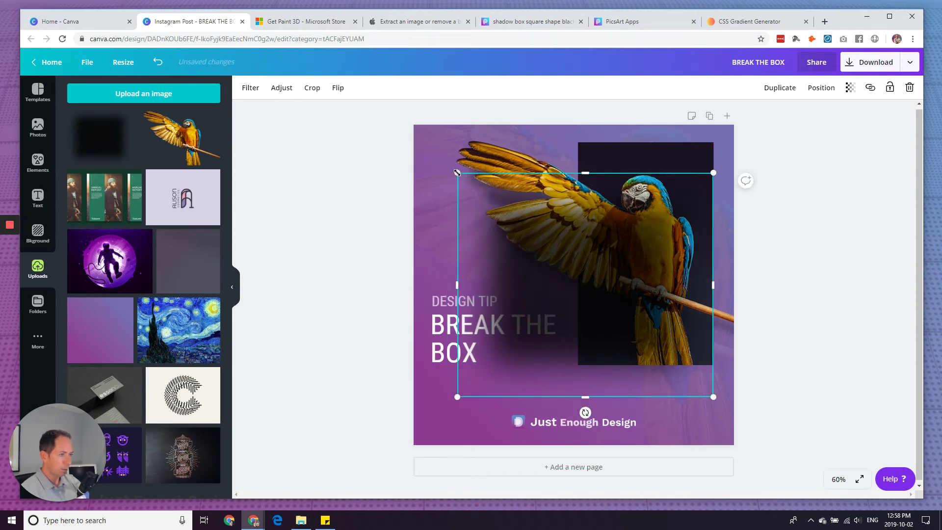
drag(457, 173, 587, 315)
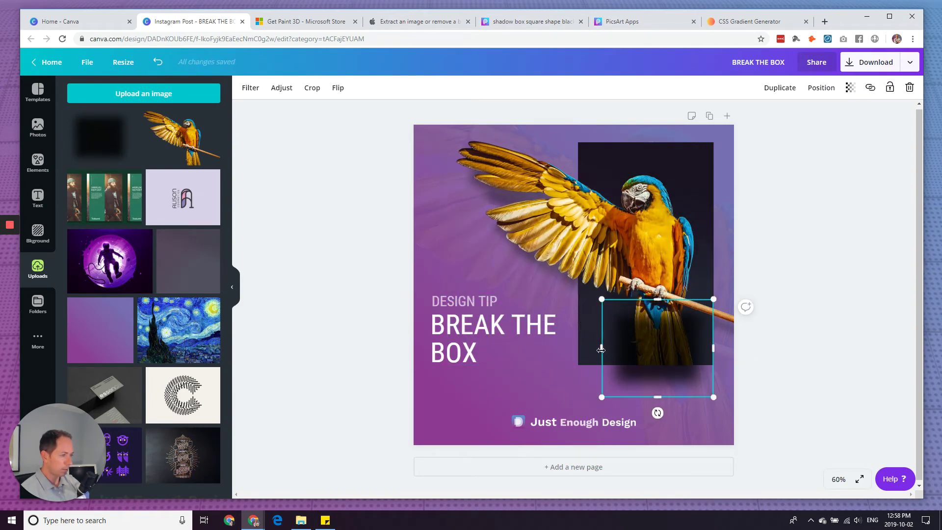
drag(602, 349, 584, 354)
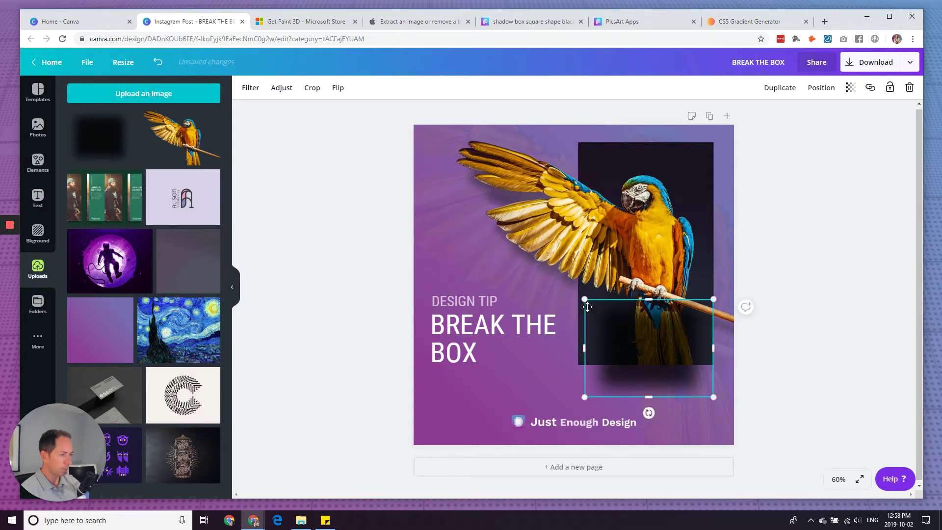
drag(585, 299, 584, 294)
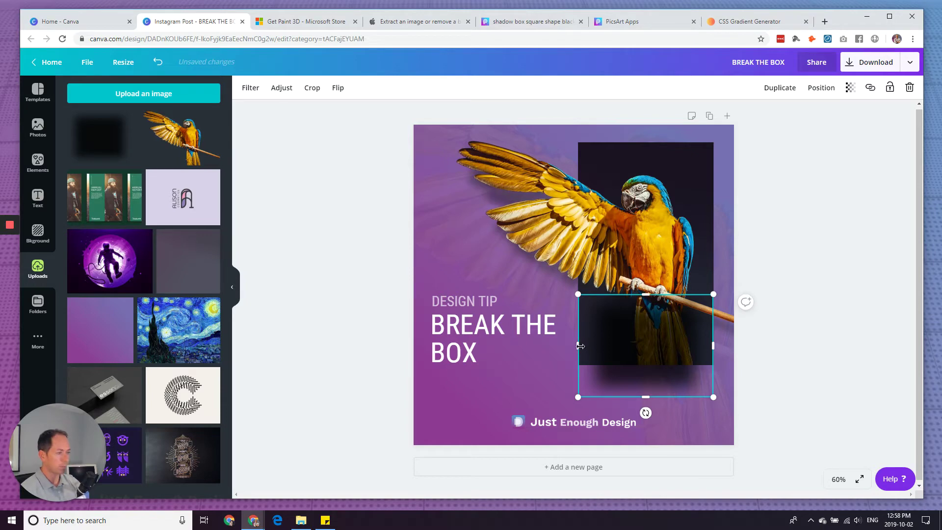
- Keep the box shadow at the dark panel's width and move it slightly up beneath the panel's lower edge
mouse_move(581, 346)
mouse_down()
mouse_move(592, 346)
mouse_move(580, 346)
mouse_up()
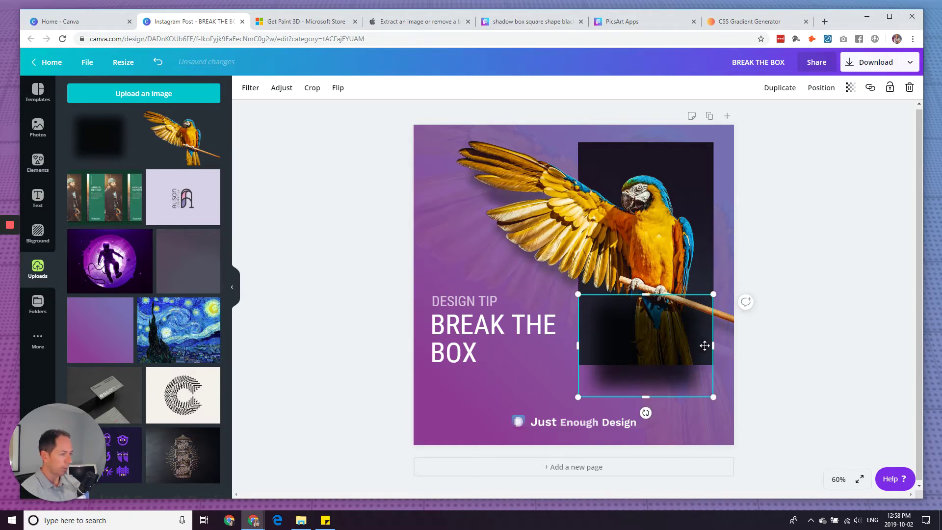
drag(646, 397, 651, 379)
key(ctrl+z)
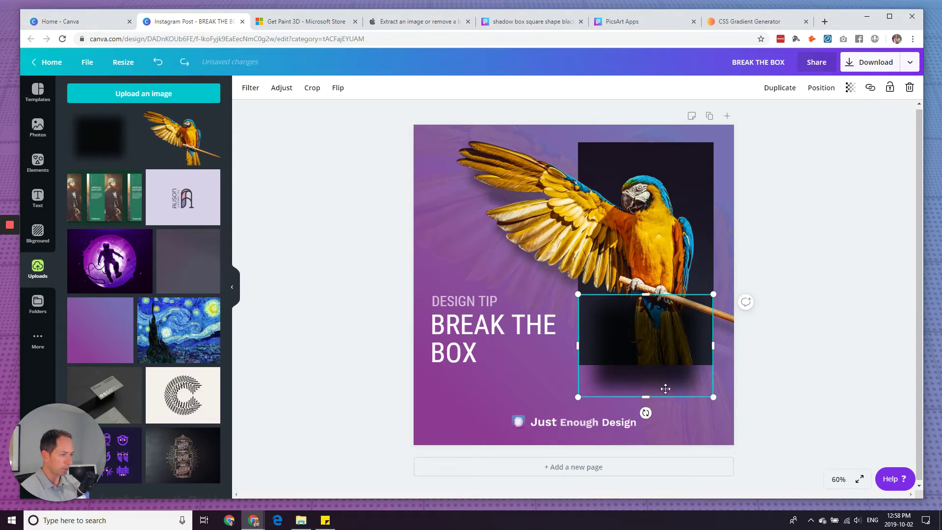
drag(712, 396, 710, 396)
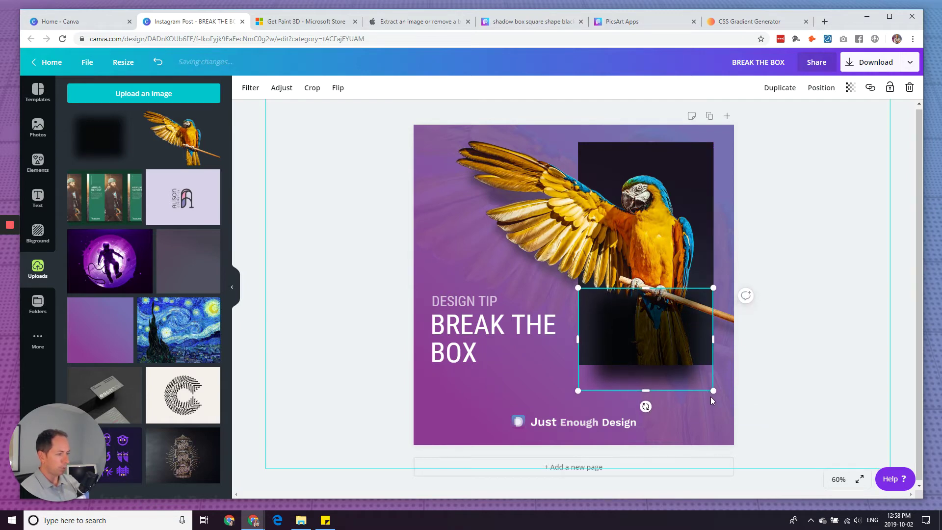
- Set the box shadow's transparency to 87
click(851, 87)
drag(829, 116, 822, 116)
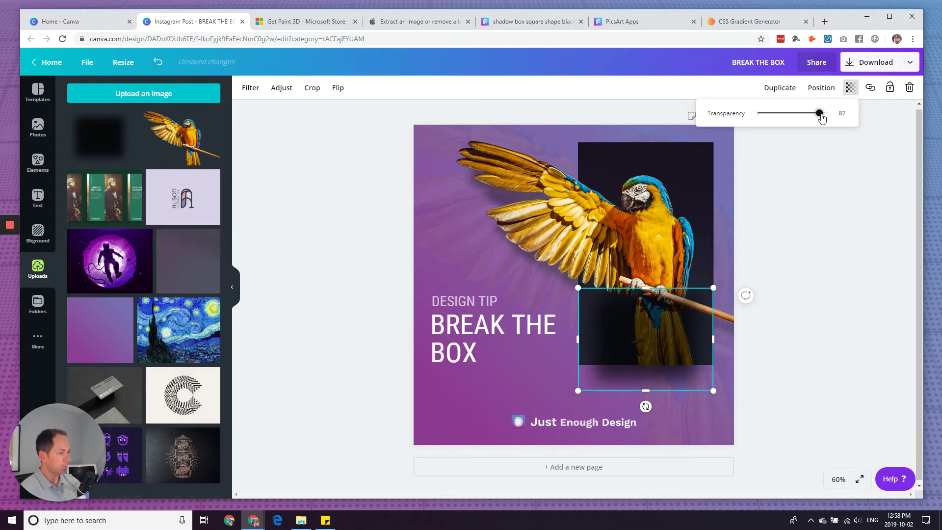
click(837, 227)
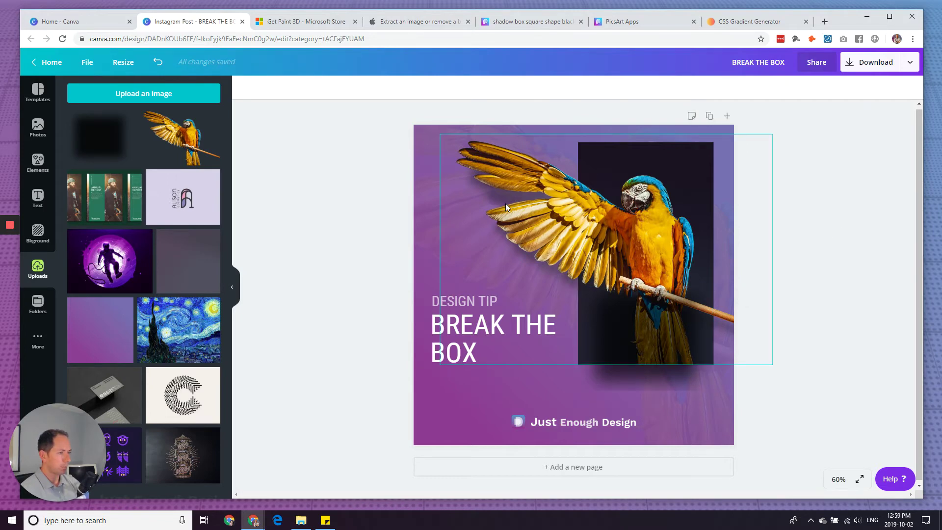
- Bring the dark panel, the parrot and the parrot's shadow to the front, above the box shadow
drag(803, 160, 592, 232)
click(841, 88)
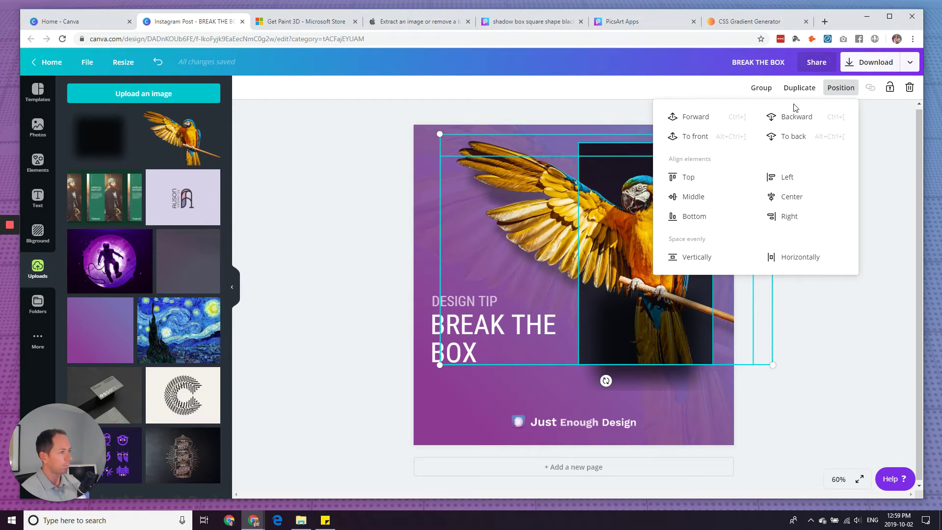
click(694, 136)
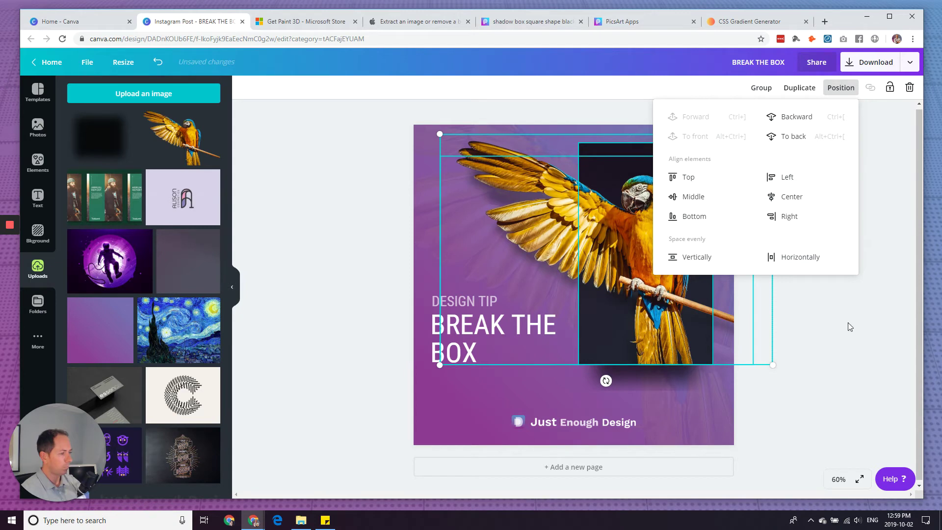
click(748, 416)
- Stretch the box shadow slightly downward and nudge it up so less of it extends below the dark panel
click(657, 380)
mouse_move(645, 386)
mouse_down()
mouse_move(648, 407)
mouse_move(648, 399)
mouse_up()
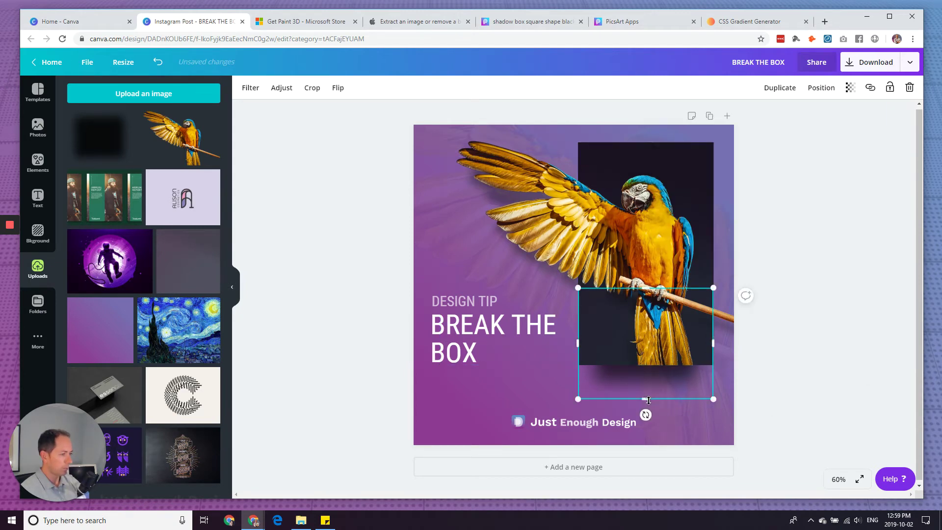
key(Up)
key(Up)
key(Up)
key(Up)
key(Up)
key(Up)
key(Up)
key(Up)
key(Up)
key(Up)
key(Up)
key(Up)
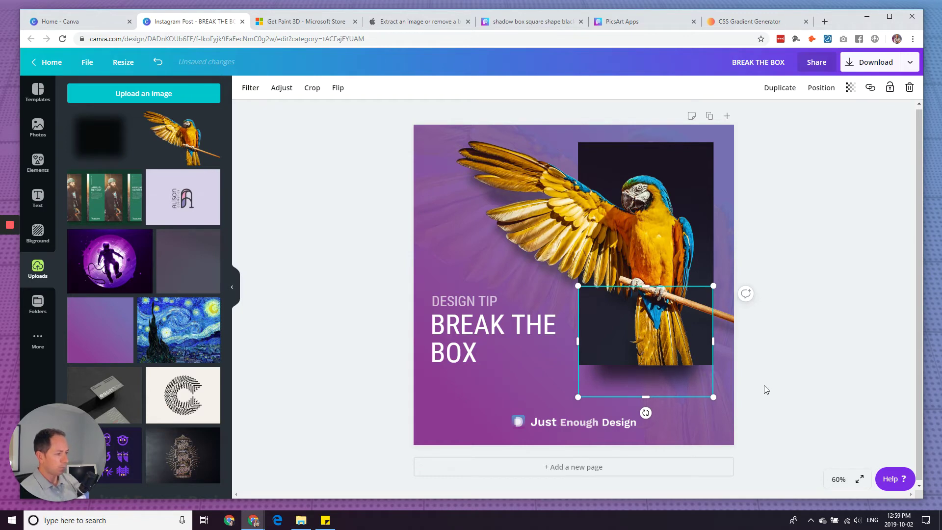
key(Up)
key(Up)
key(Up)
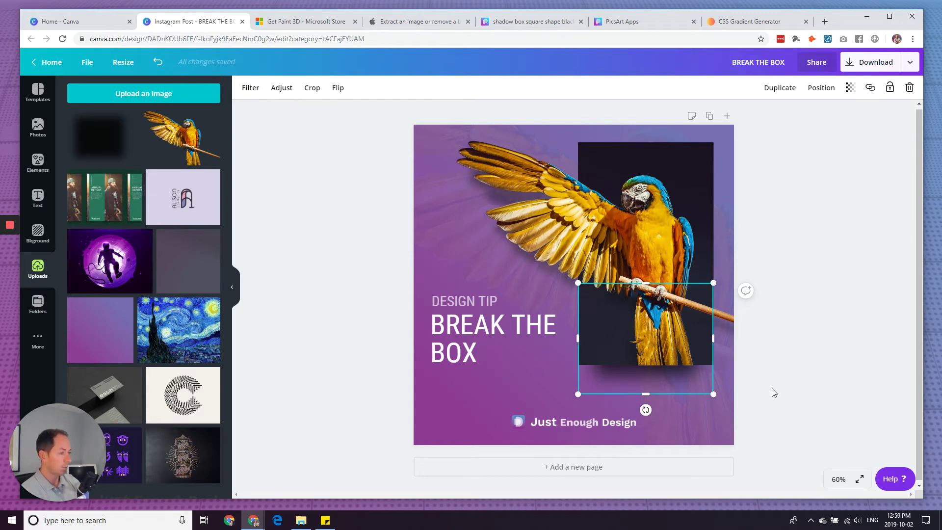
key(Down)
key(Down)
key(Up)
key(Up)
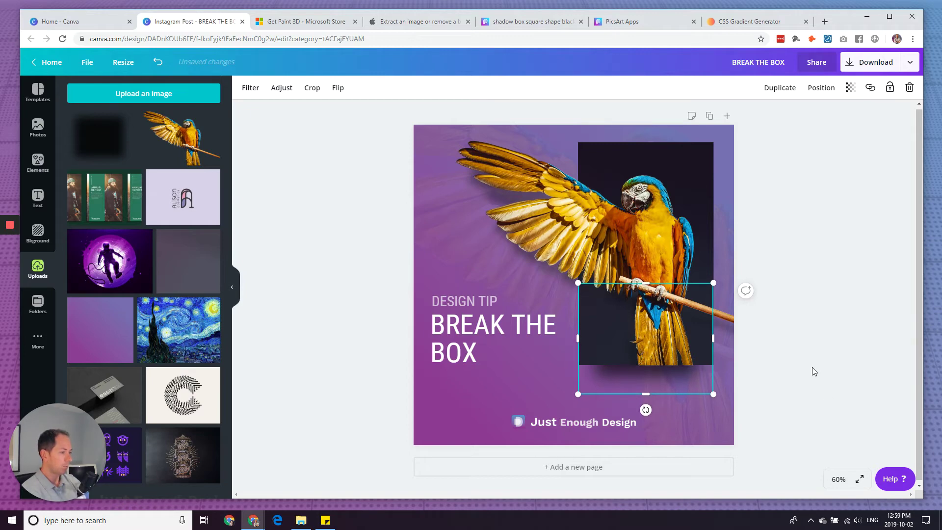
- Make the box shadow slightly more transparent
click(815, 371)
click(707, 384)
click(851, 88)
drag(828, 113, 817, 116)
click(812, 309)
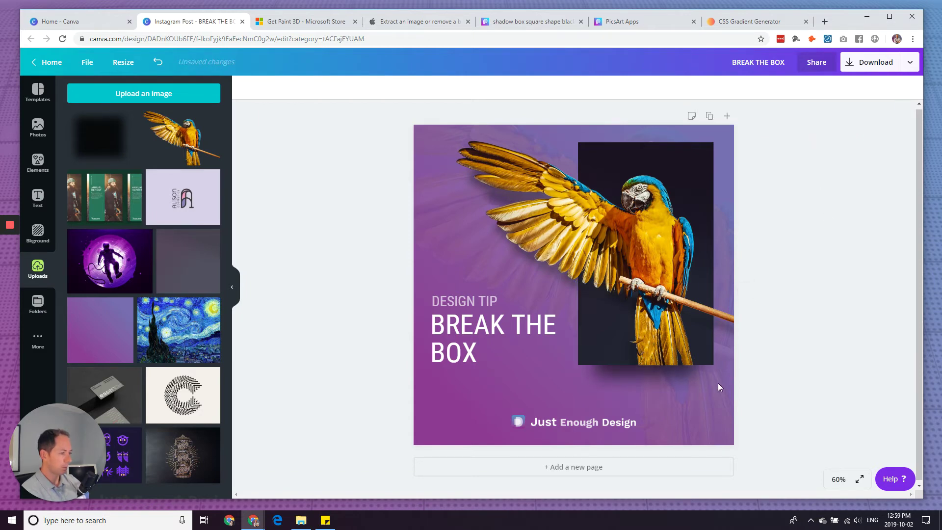
- Select the parrot, its shadow, the dark panel and the box shadow together and move them very slightly down
click(667, 381)
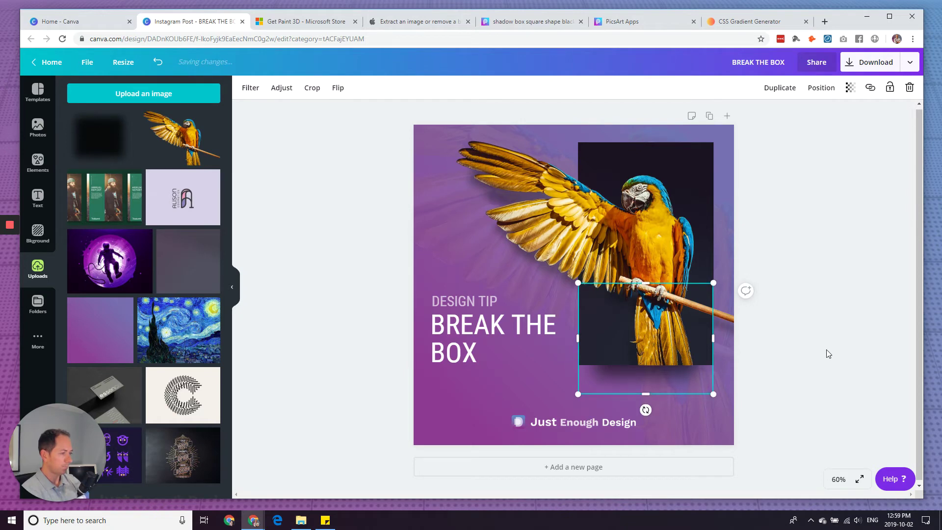
click(829, 373)
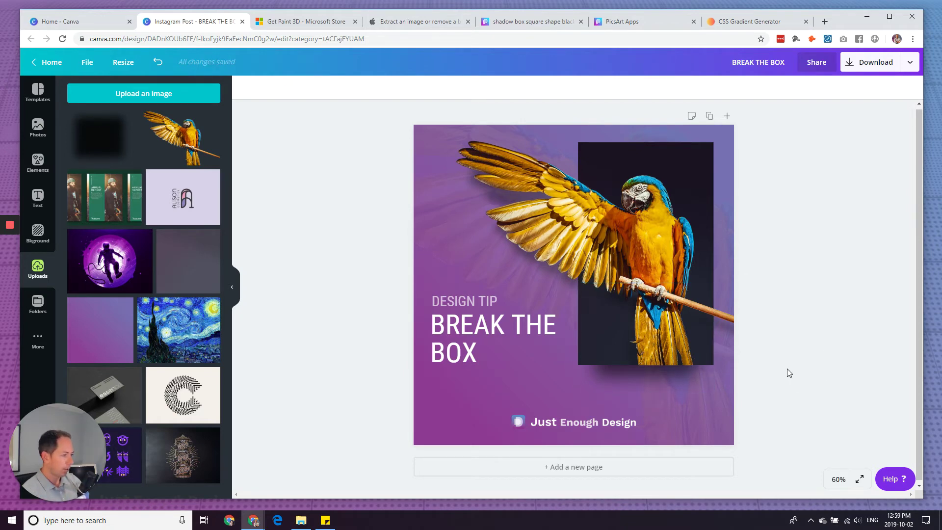
drag(790, 377, 603, 225)
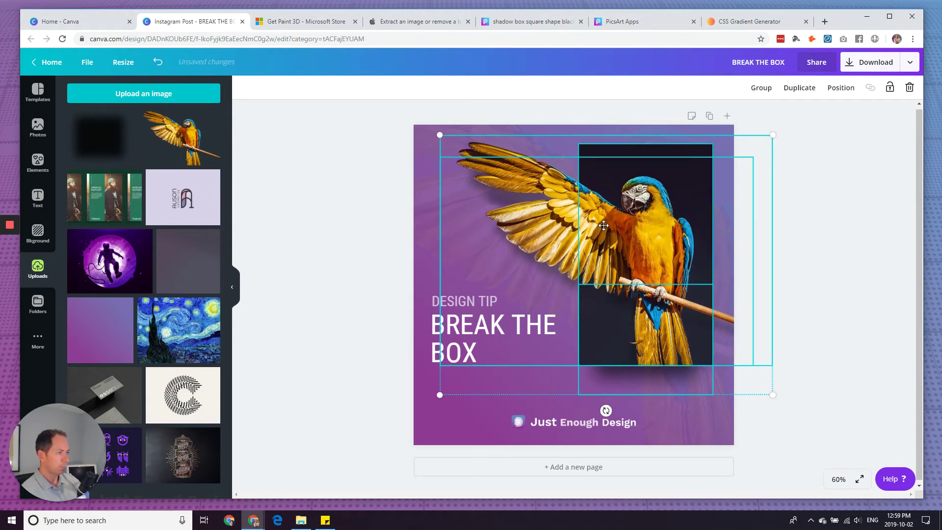
click(807, 270)
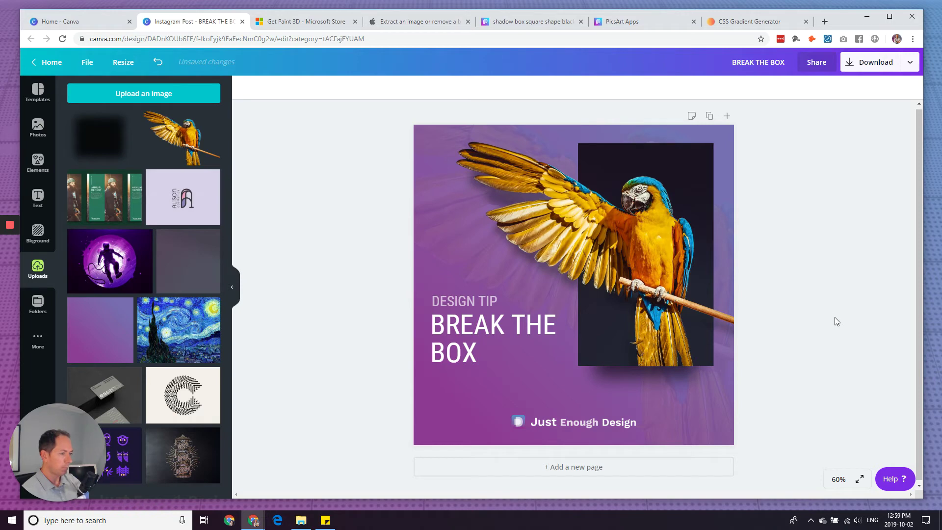